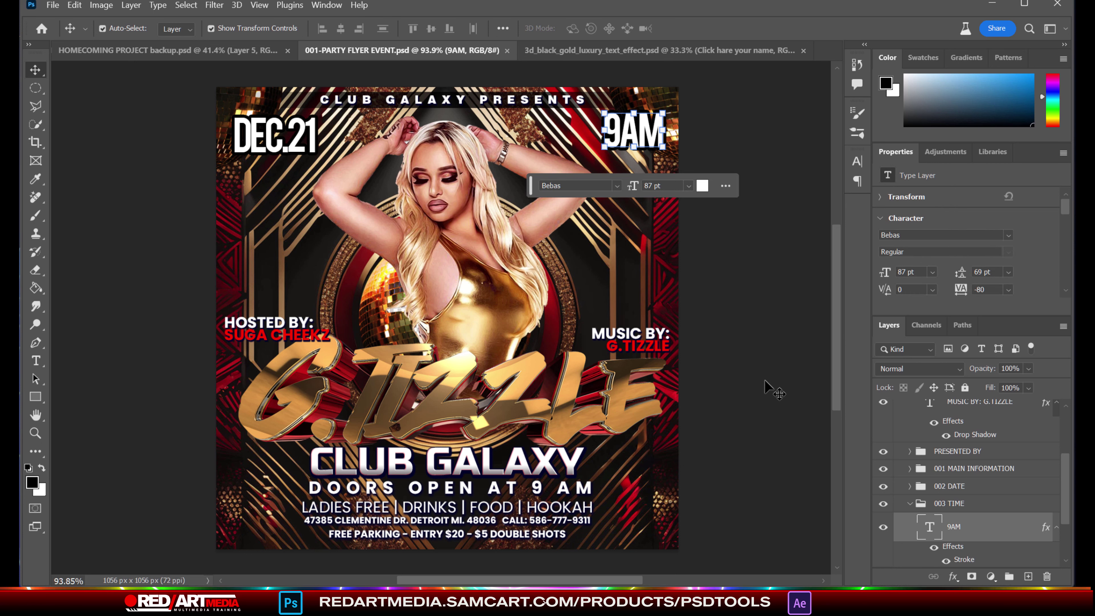
Step: Hide the blonde model's layer and collapse the 003 TIME and ASSETS ELEMENTS groups
{"action": "left_click", "coordinate": [491, 247]}
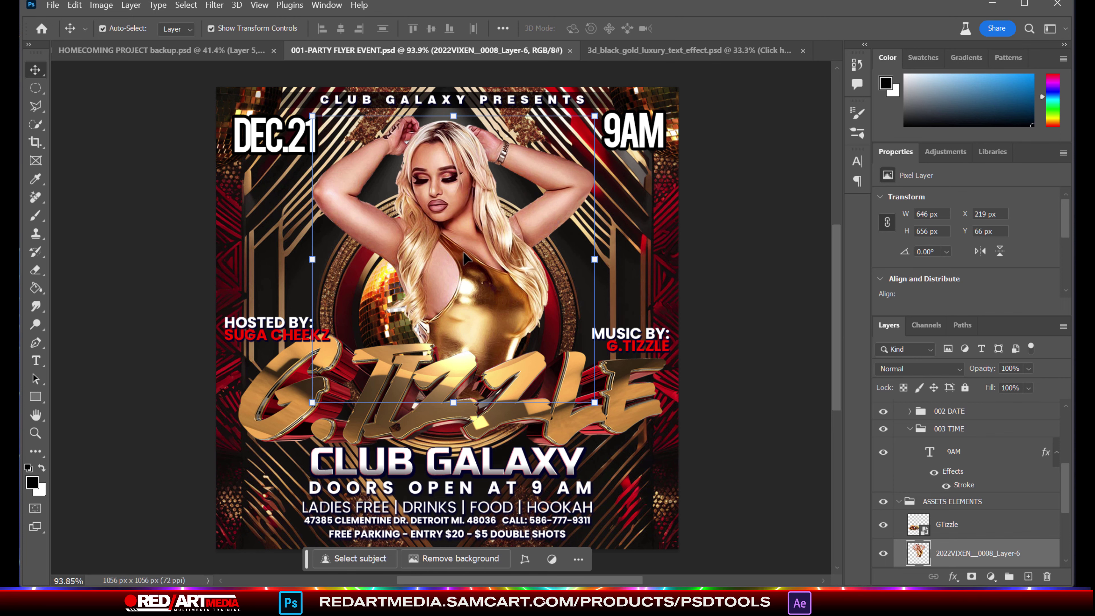
{"action": "left_click", "coordinate": [883, 554]}
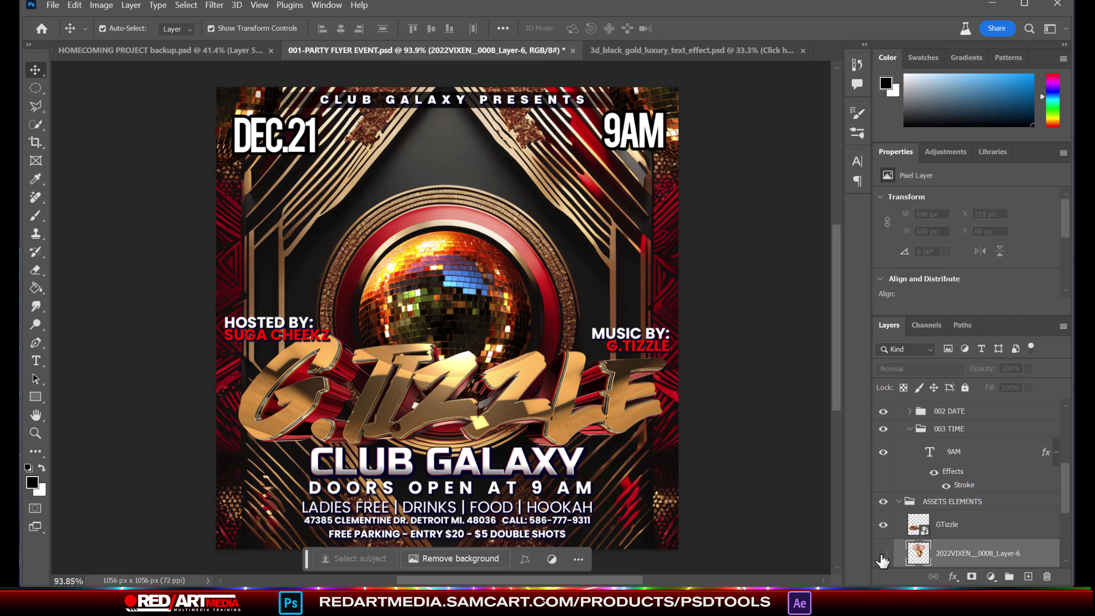
{"action": "left_click", "coordinate": [910, 429]}
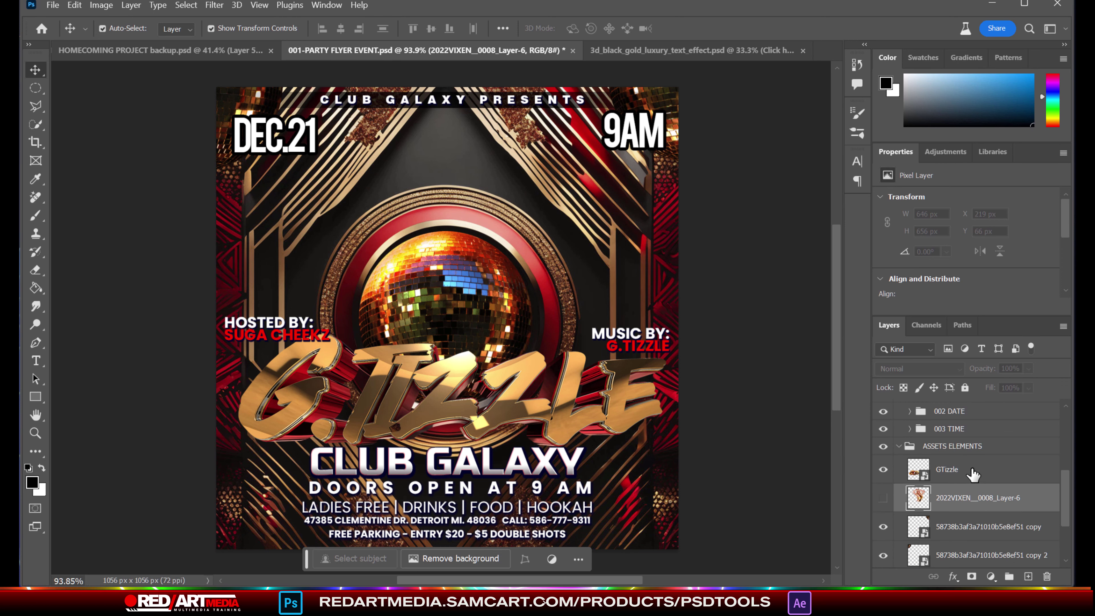
{"action": "left_click", "coordinate": [898, 447]}
{"action": "scroll", "coordinate": [927, 453], "scroll_direction": "up", "scroll_amount": 3}
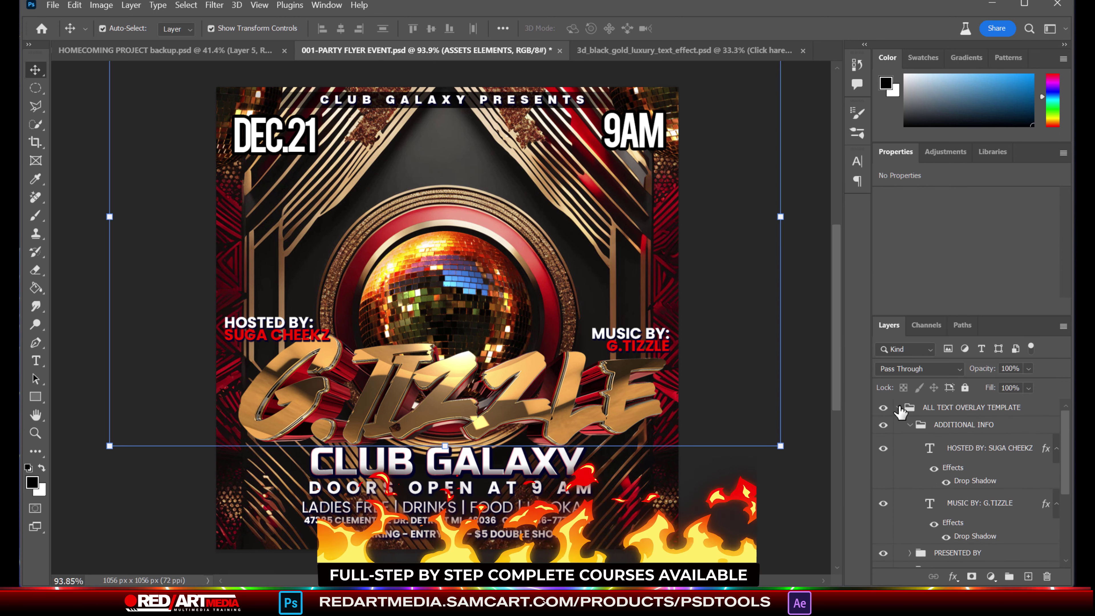
Step: Collapse and hide the ALL TEXT OVERLAY TEMPLATE group, and hide the GTizzle layer in ASSETS ELEMENTS
{"action": "left_click", "coordinate": [899, 407]}
{"action": "left_click", "coordinate": [883, 407]}
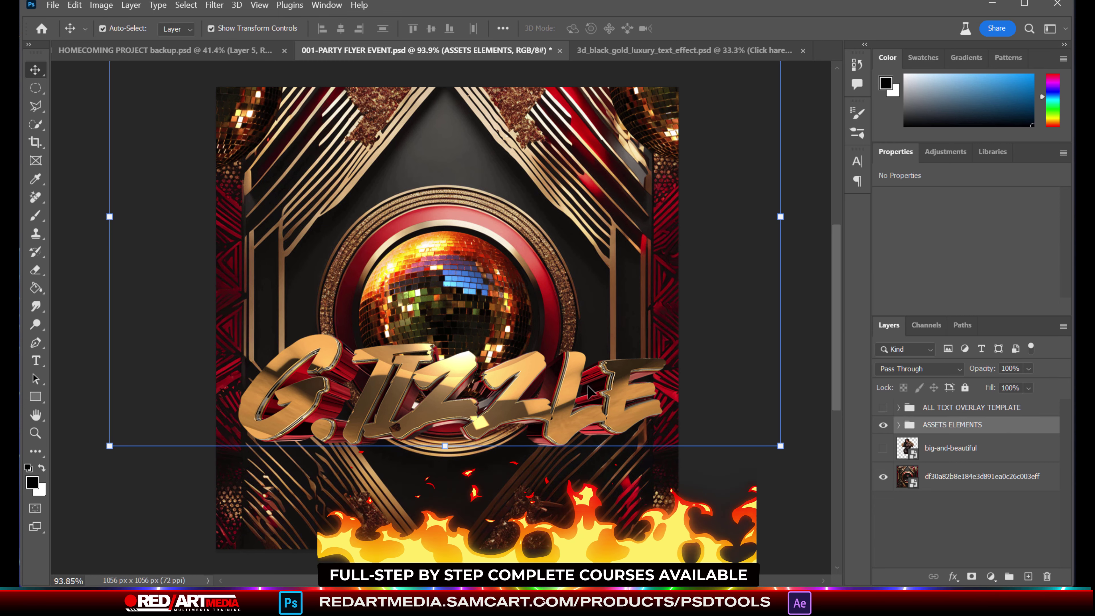
{"action": "left_click", "coordinate": [590, 390]}
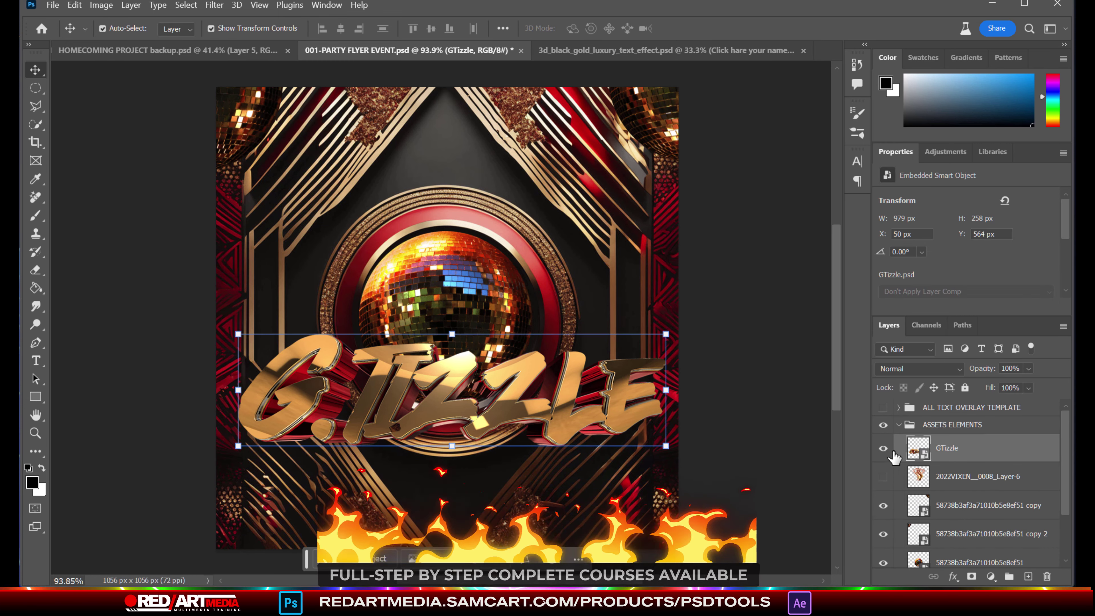
{"action": "left_click", "coordinate": [883, 448]}
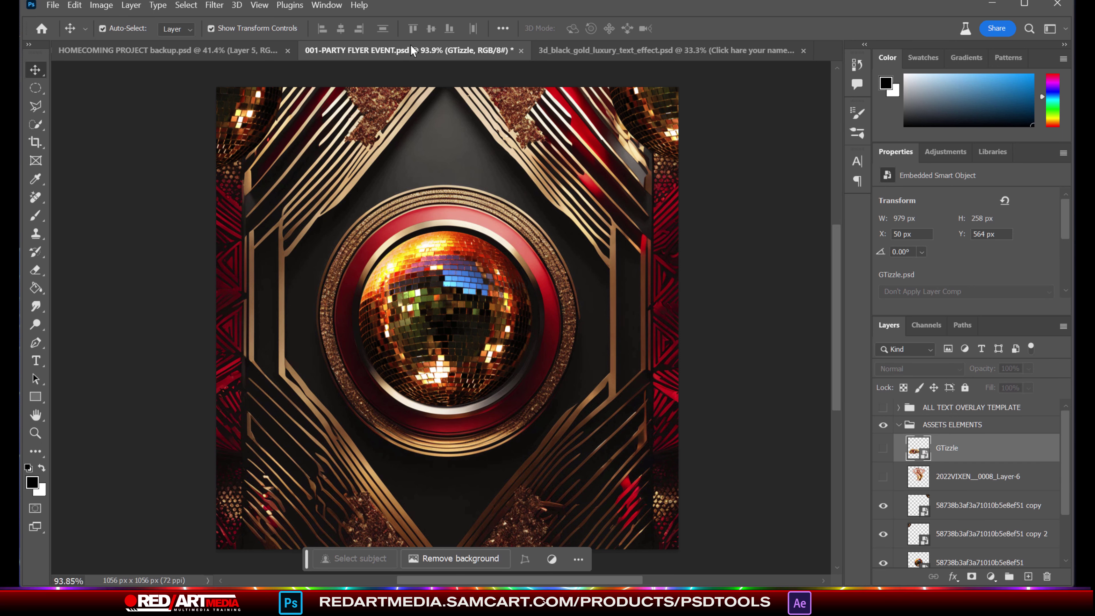
Step: Select the bottom background layer, start placing an embedded file, and open VOL. 1's 006_ABSTRACT BACKGROUNDS > RED GOLD folder
{"action": "left_click_drag", "start_coordinate": [1066, 477], "coordinate": [1072, 561]}
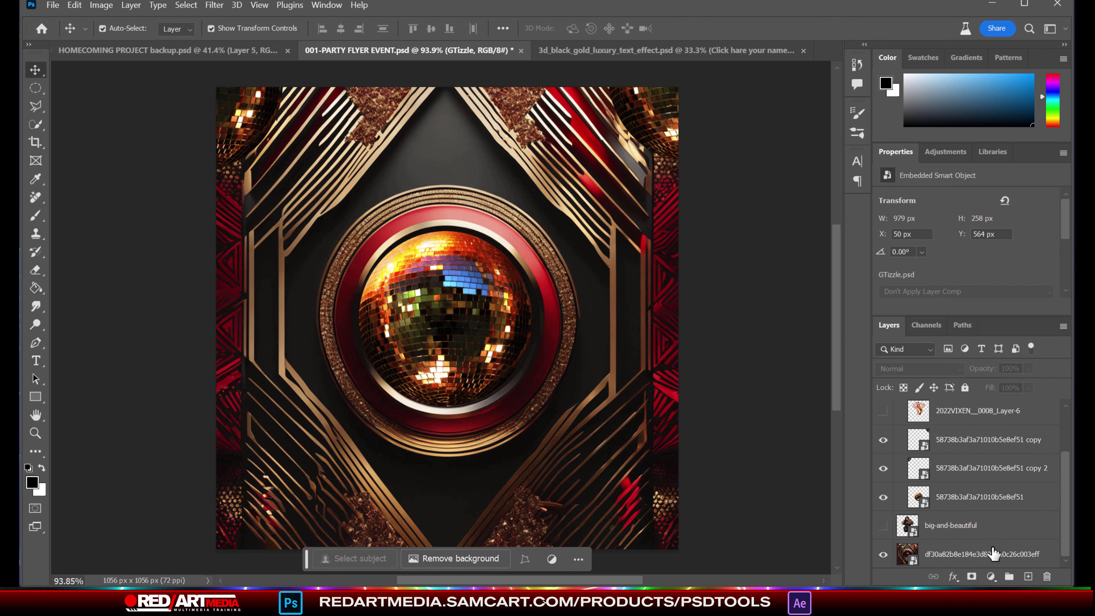
{"action": "left_click", "coordinate": [992, 553]}
{"action": "left_click", "coordinate": [54, 5]}
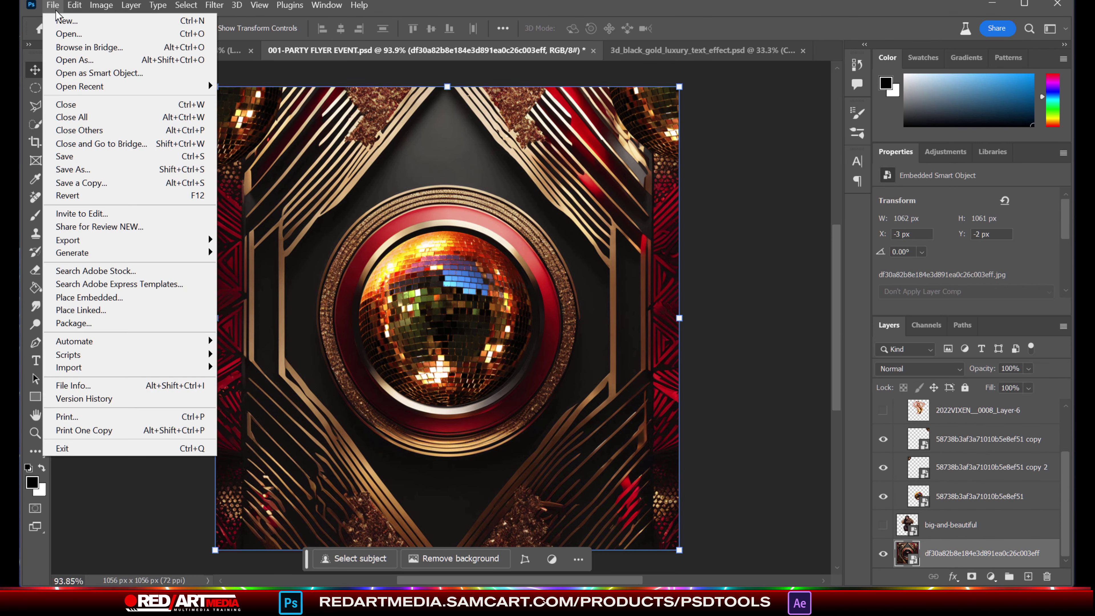
{"action": "left_click", "coordinate": [89, 297]}
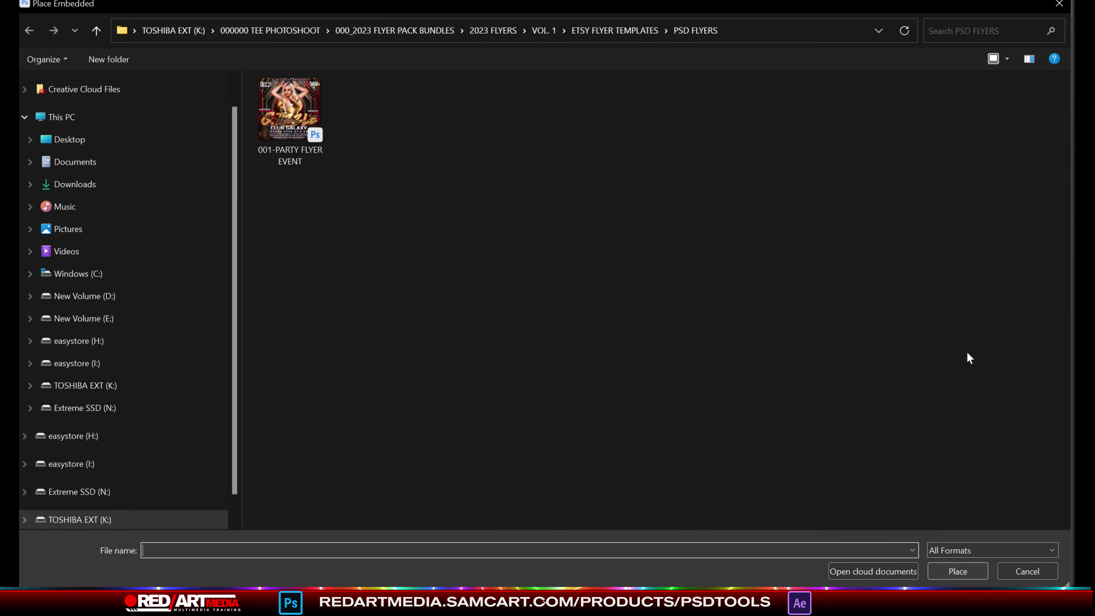
{"action": "left_click", "coordinate": [589, 27]}
{"action": "left_click", "coordinate": [481, 30]}
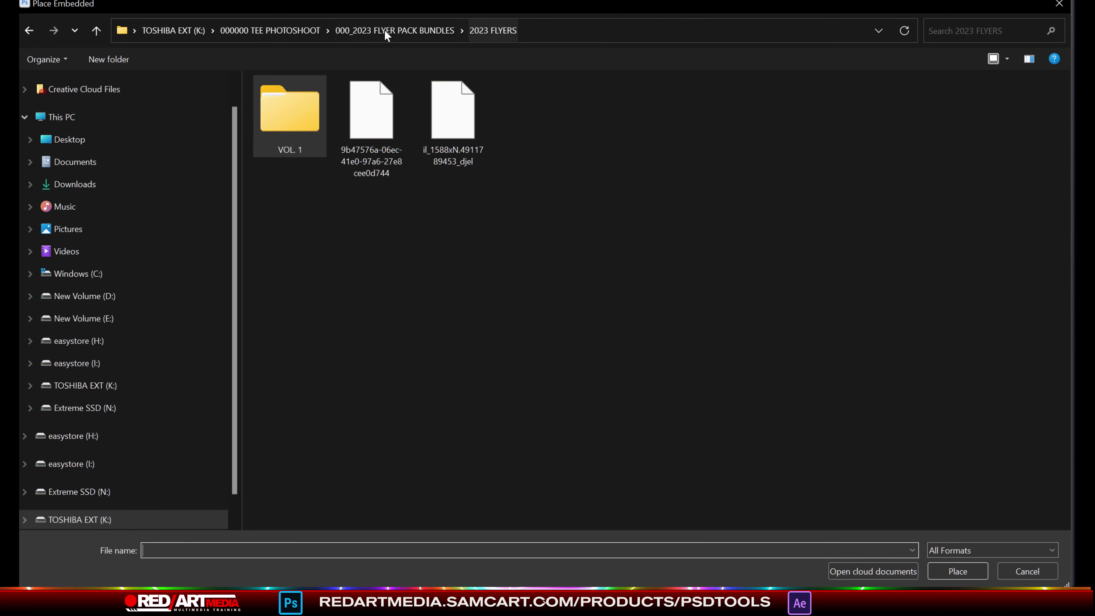
{"action": "left_click", "coordinate": [384, 29]}
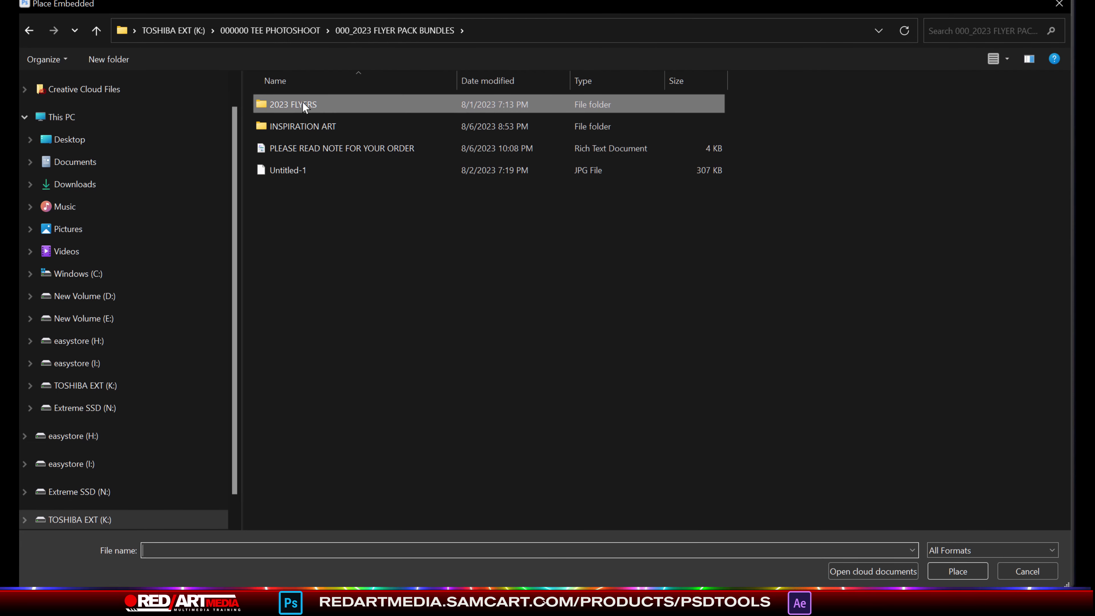
{"action": "double_click", "coordinate": [301, 104]}
{"action": "double_click", "coordinate": [297, 109]}
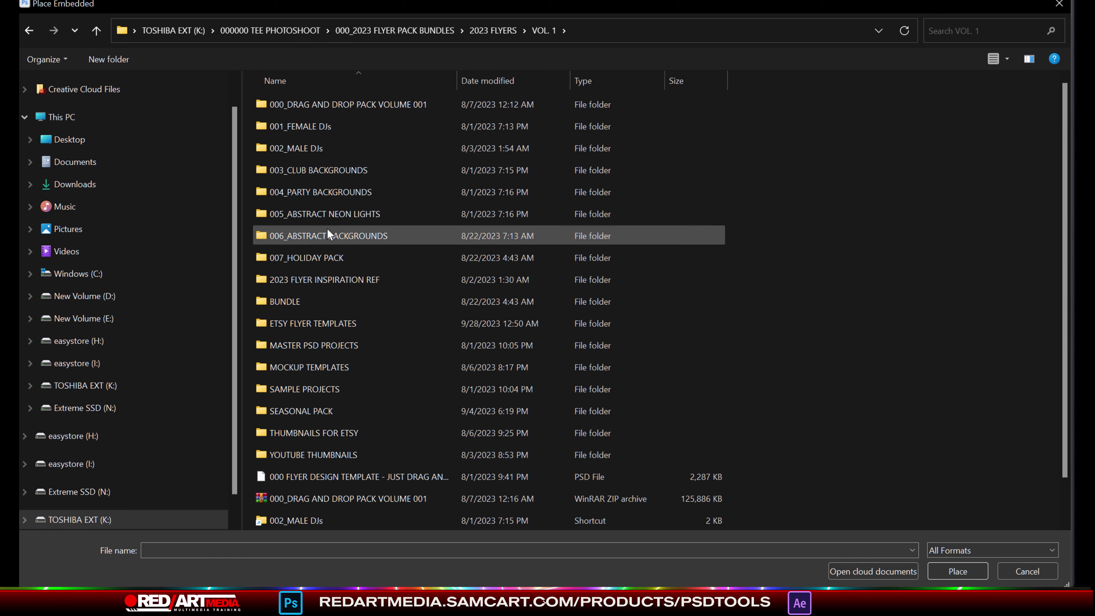
{"action": "double_click", "coordinate": [353, 234]}
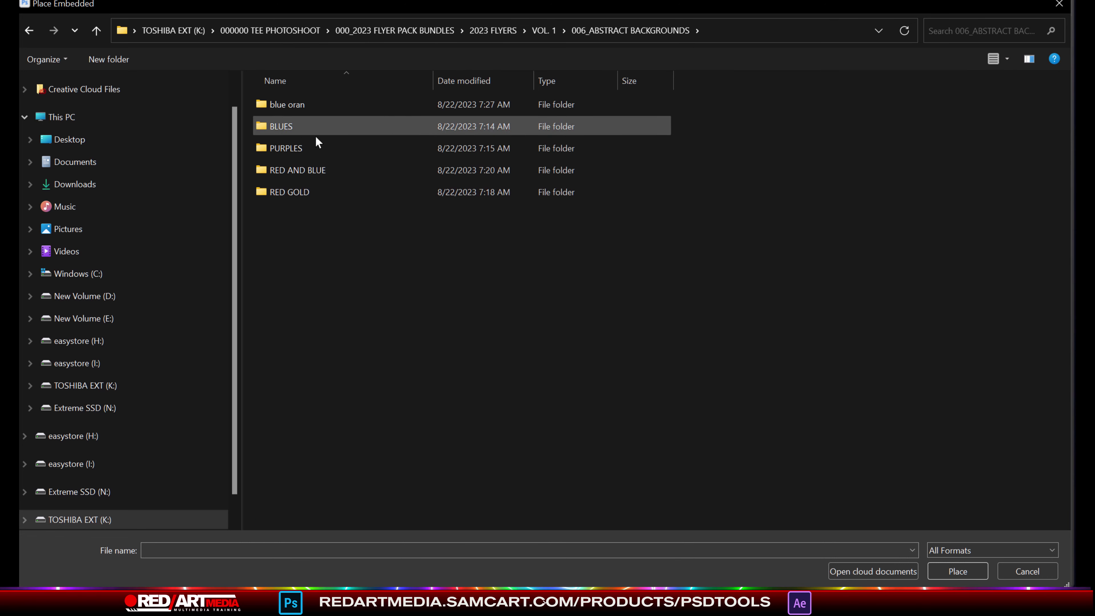
{"action": "double_click", "coordinate": [291, 192]}
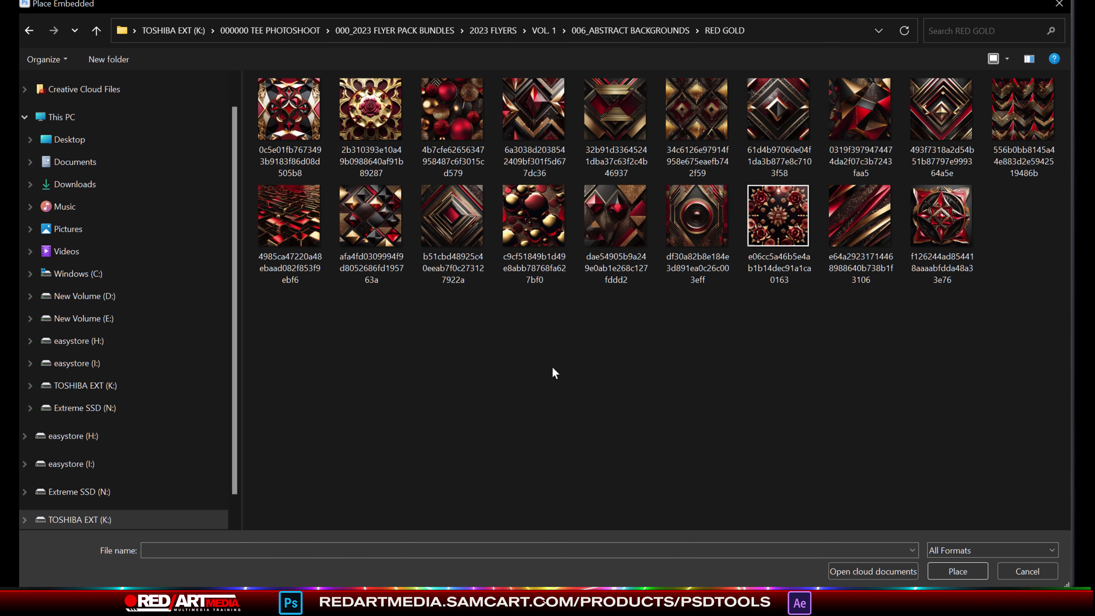
{"action": "right_click", "coordinate": [515, 383]}
{"action": "mouse_move", "coordinate": [556, 391]}
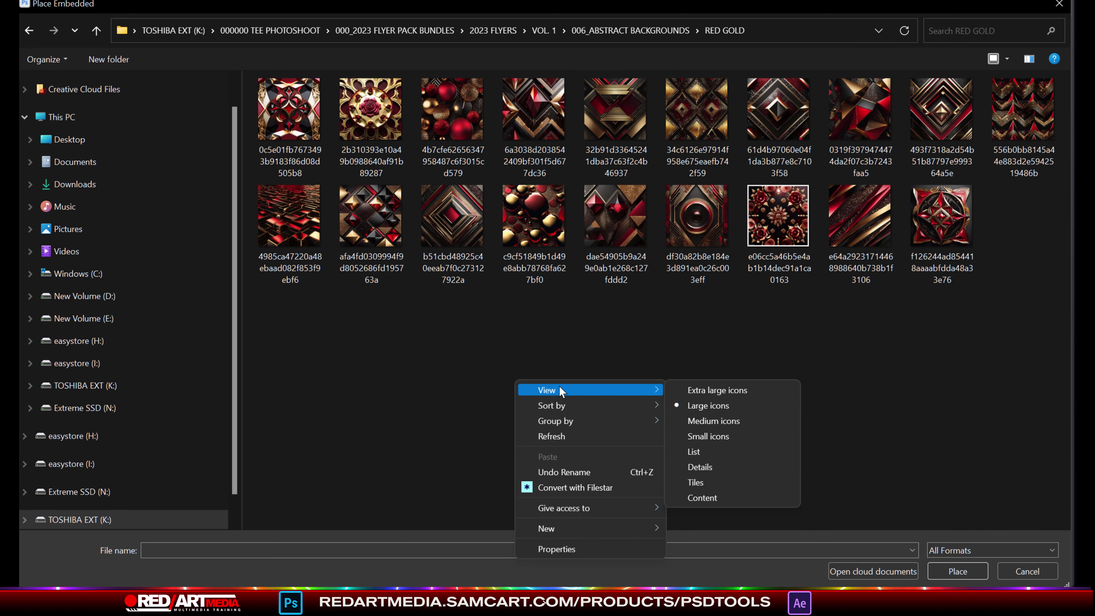
{"action": "left_click", "coordinate": [688, 391]}
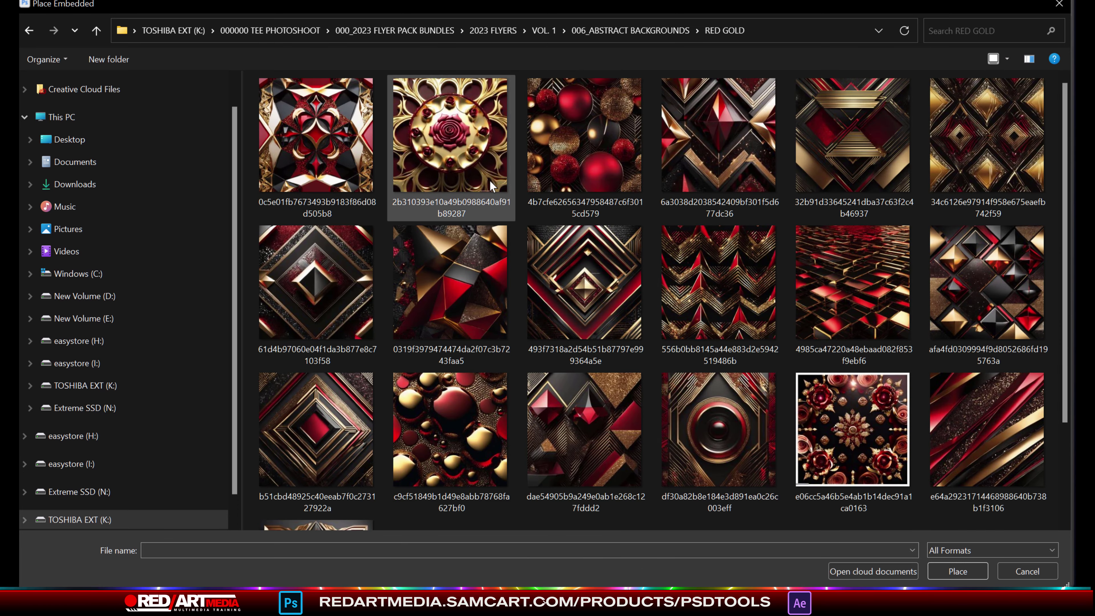
{"action": "left_click", "coordinate": [589, 130]}
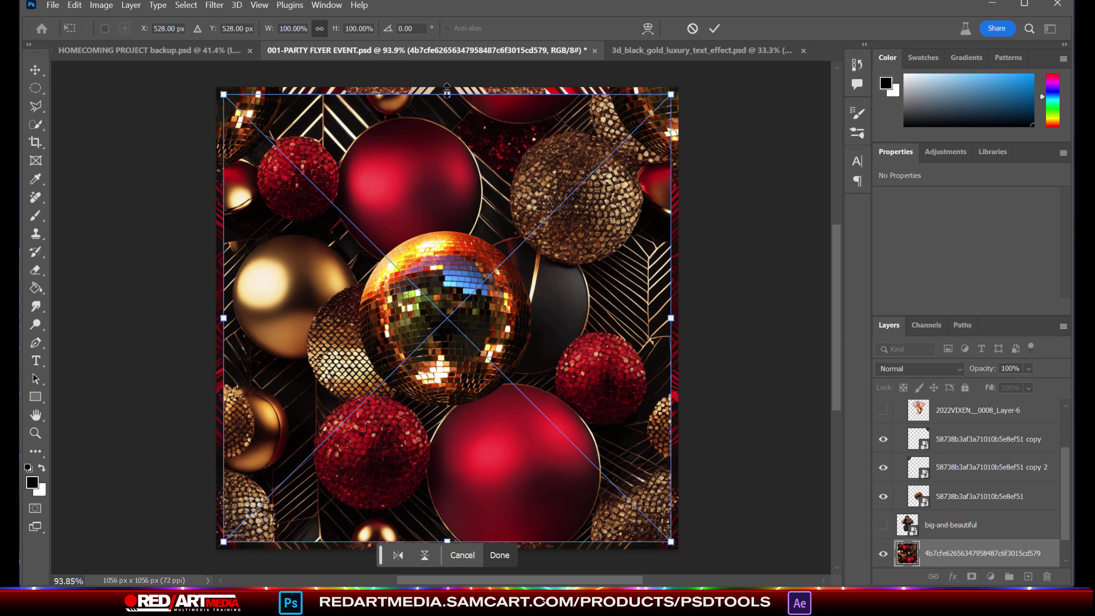
Step: Scale the placed ornament background to about 103.74% so it covers the whole canvas, and commit the placement
{"action": "left_click_drag", "start_coordinate": [447, 90], "coordinate": [447, 81]}
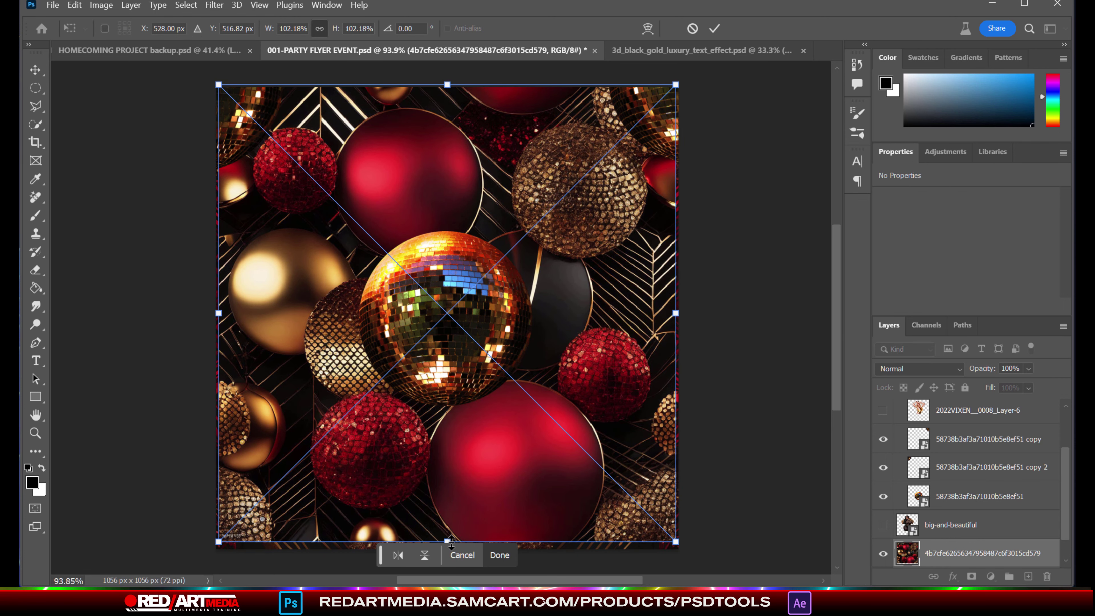
{"action": "left_click_drag", "start_coordinate": [450, 544], "coordinate": [451, 549]}
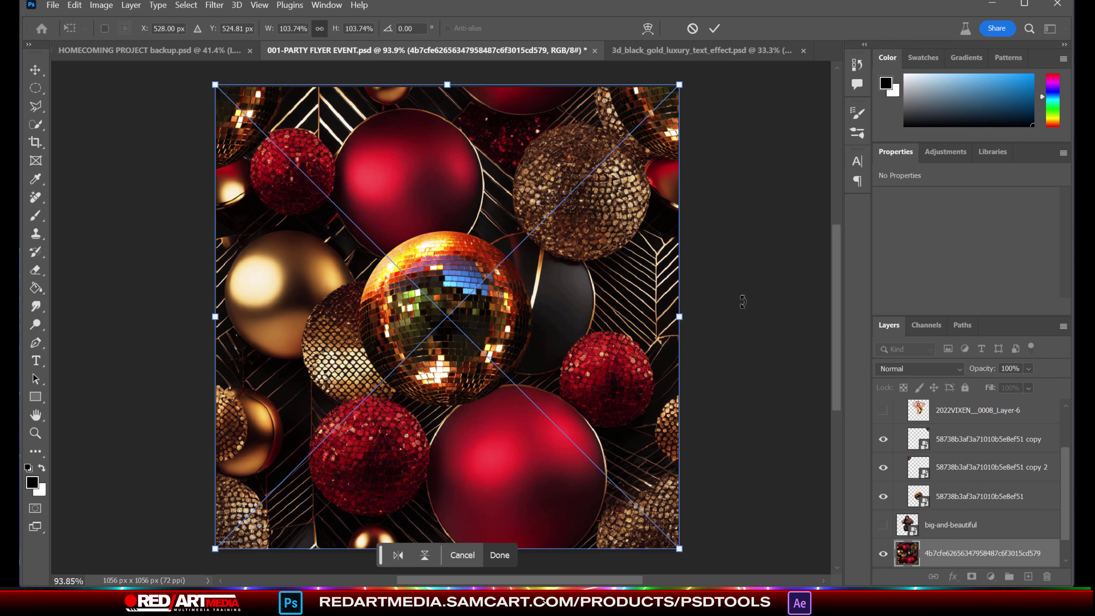
{"action": "key", "text": "Return"}
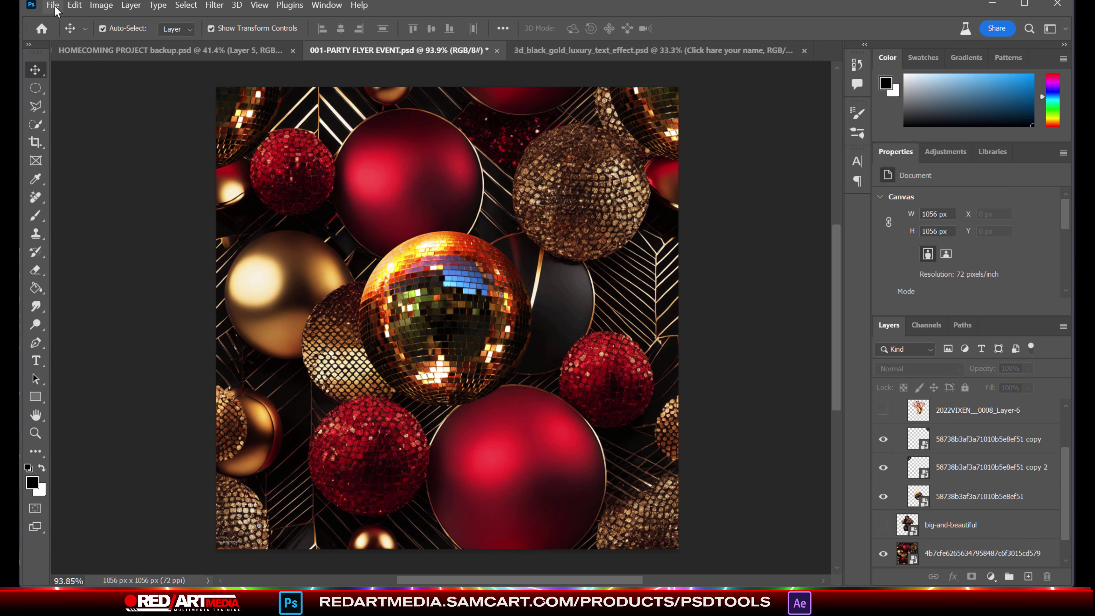
Step: Start placing another embedded file and open the inner Ultimate Photoshop Essential Toolbox folder on the TOSHIBA EXT (K:) drive
{"action": "left_click", "coordinate": [54, 7]}
{"action": "left_click", "coordinate": [100, 298]}
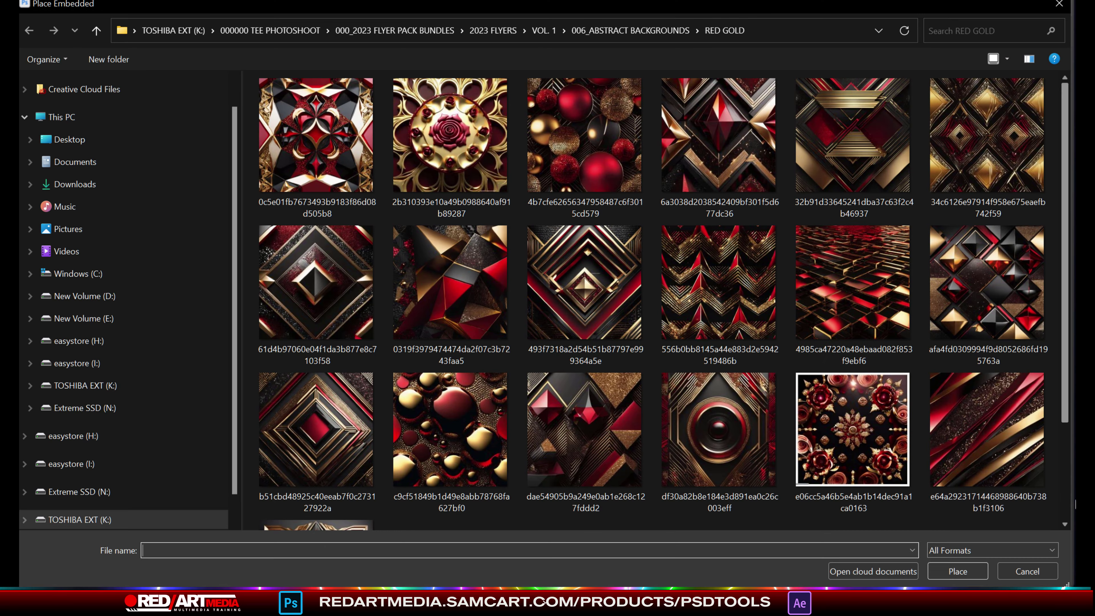
{"action": "left_click", "coordinate": [270, 30]}
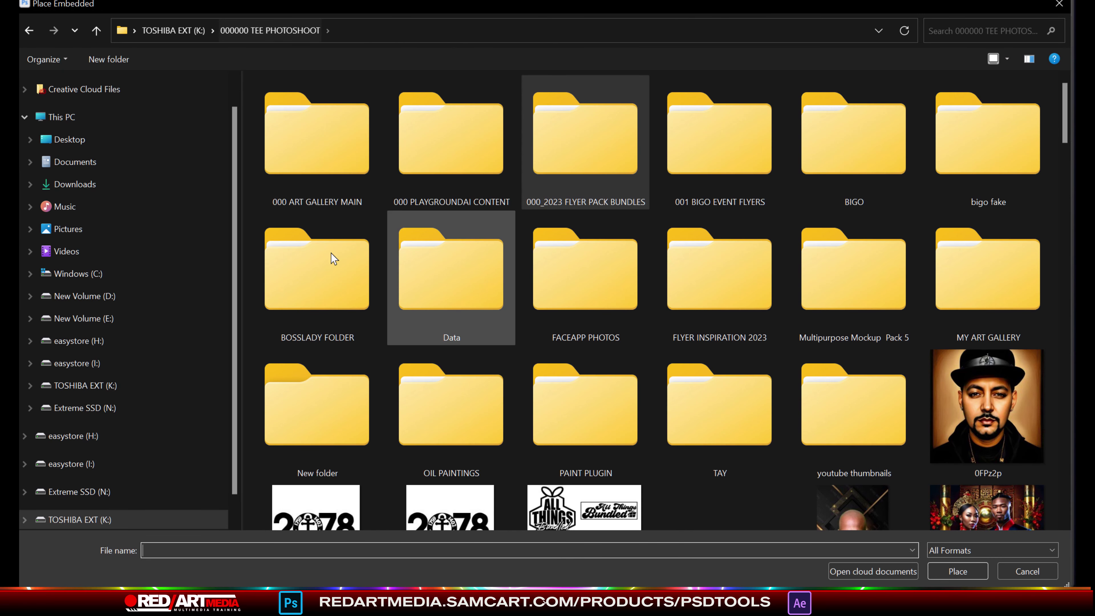
{"action": "left_click", "coordinate": [172, 30]}
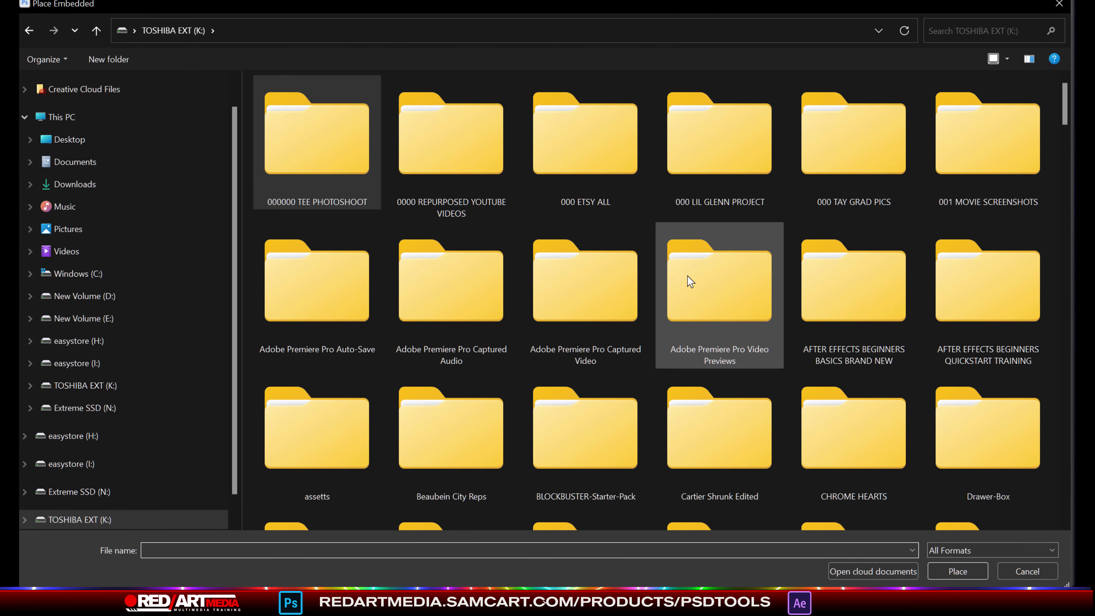
{"action": "scroll", "coordinate": [690, 282], "scroll_direction": "down", "scroll_amount": 4}
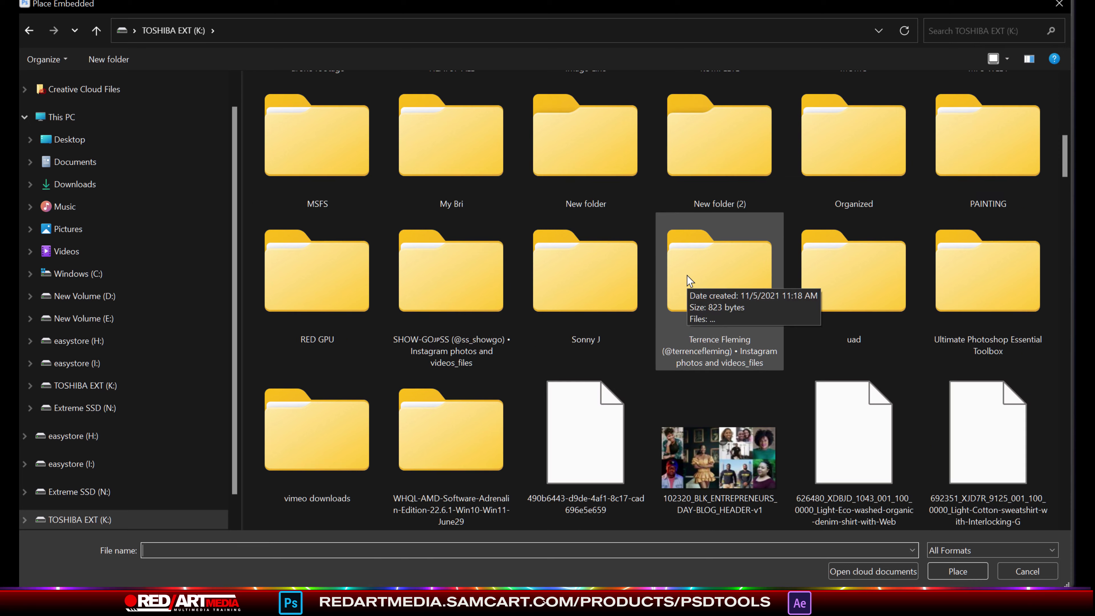
{"action": "double_click", "coordinate": [953, 282]}
{"action": "double_click", "coordinate": [369, 104]}
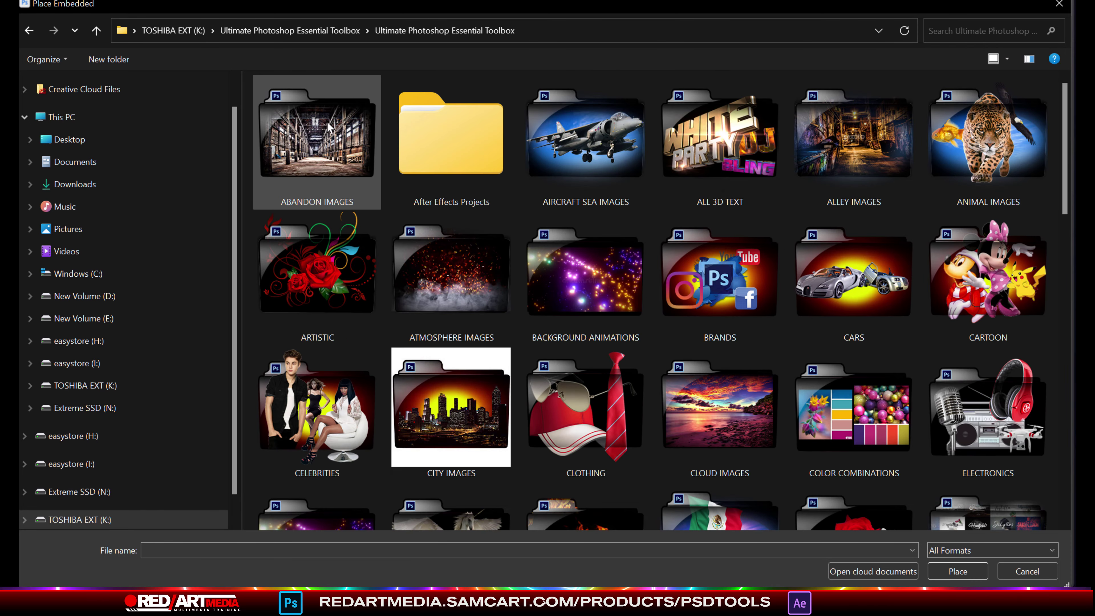
Step: Open the toolbox's VIXENS folder and place the model photo 4de37932a027b into the flyer
{"action": "scroll", "coordinate": [786, 271], "scroll_direction": "down", "scroll_amount": 2}
{"action": "scroll", "coordinate": [787, 270], "scroll_direction": "down", "scroll_amount": 3}
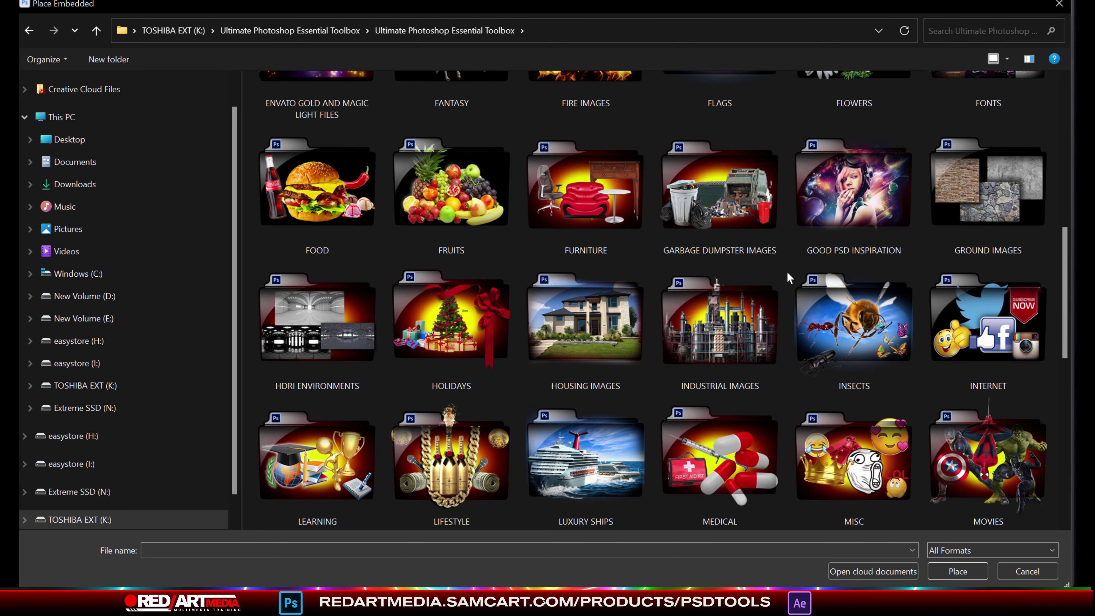
{"action": "scroll", "coordinate": [787, 271], "scroll_direction": "down", "scroll_amount": 3}
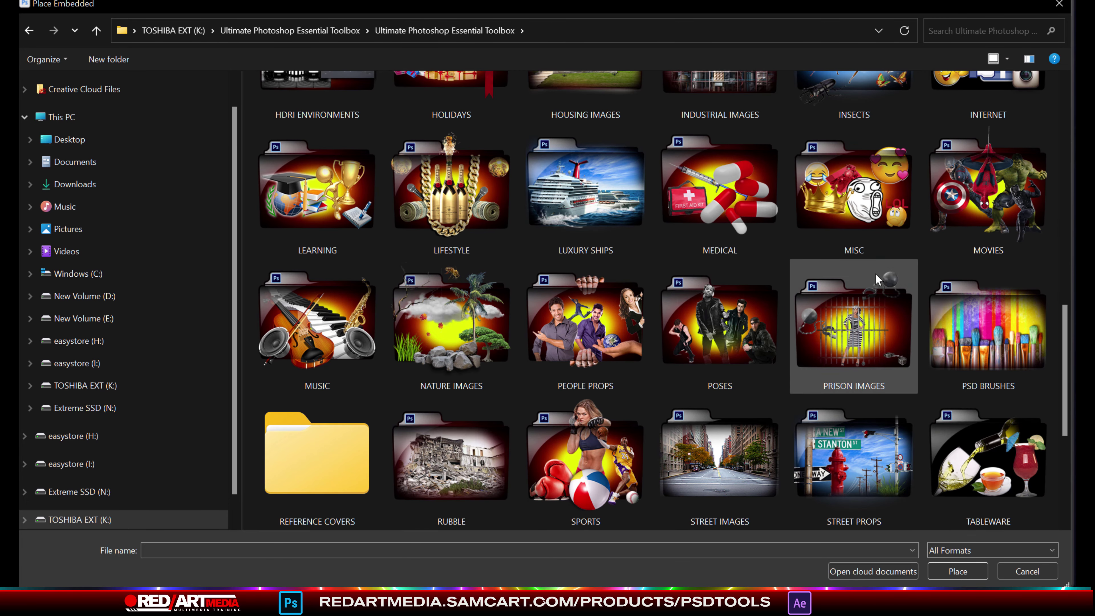
{"action": "scroll", "coordinate": [877, 279], "scroll_direction": "up", "scroll_amount": 2}
{"action": "scroll", "coordinate": [877, 279], "scroll_direction": "down", "scroll_amount": 5}
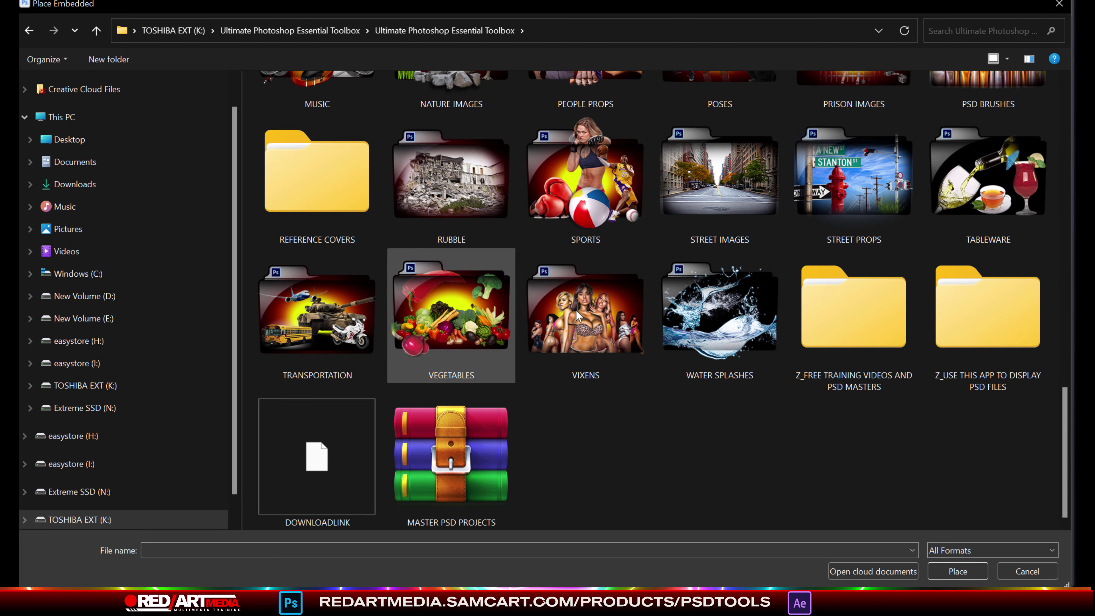
{"action": "double_click", "coordinate": [594, 303]}
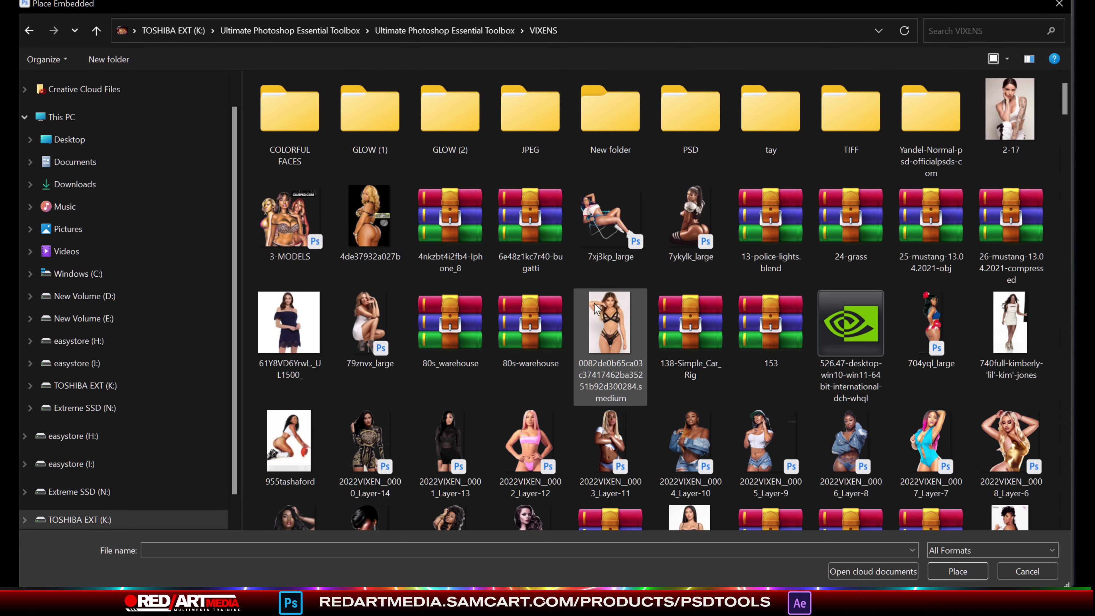
{"action": "left_click", "coordinate": [389, 255]}
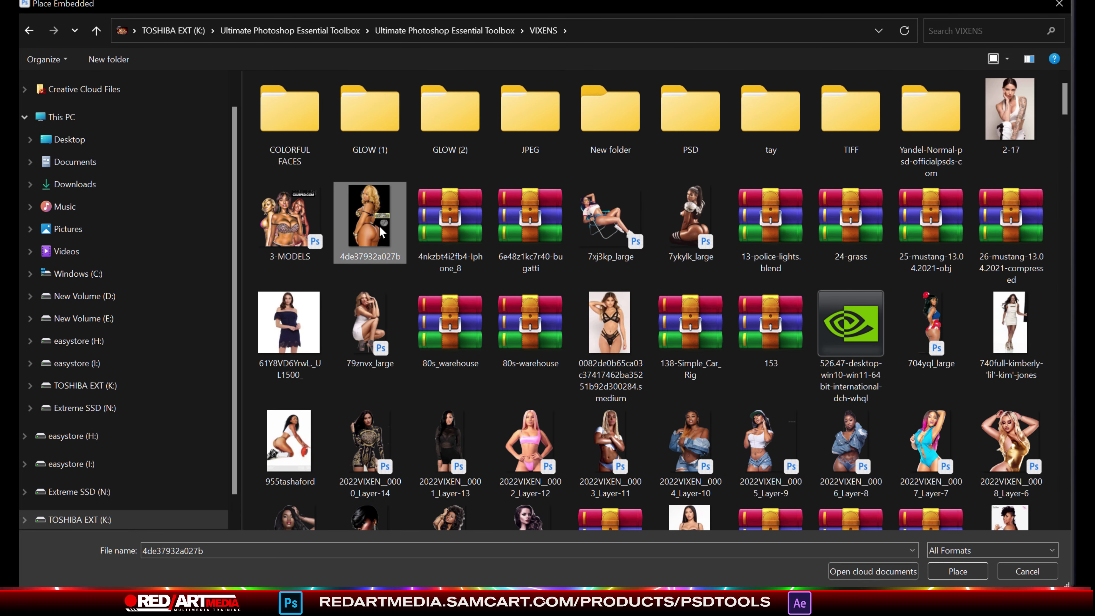
{"action": "left_click", "coordinate": [958, 571]}
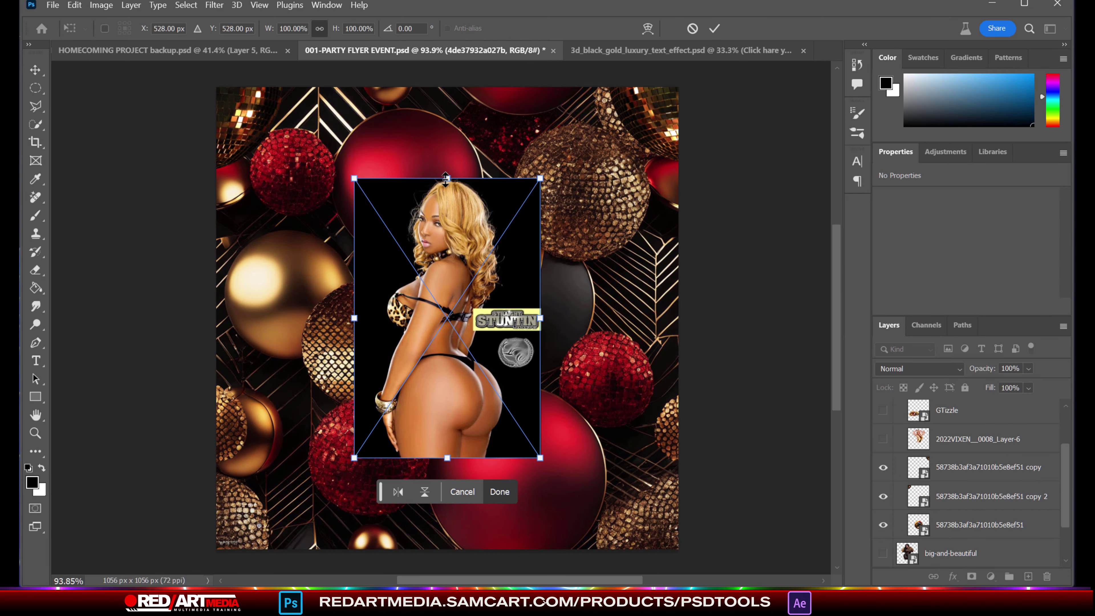
Step: Enlarge the placed model photo to about 590 × 885 px and commit the placement
{"action": "left_click_drag", "start_coordinate": [445, 178], "coordinate": [448, 127]}
{"action": "left_click_drag", "start_coordinate": [444, 464], "coordinate": [449, 513]}
{"action": "key", "text": "Return"}
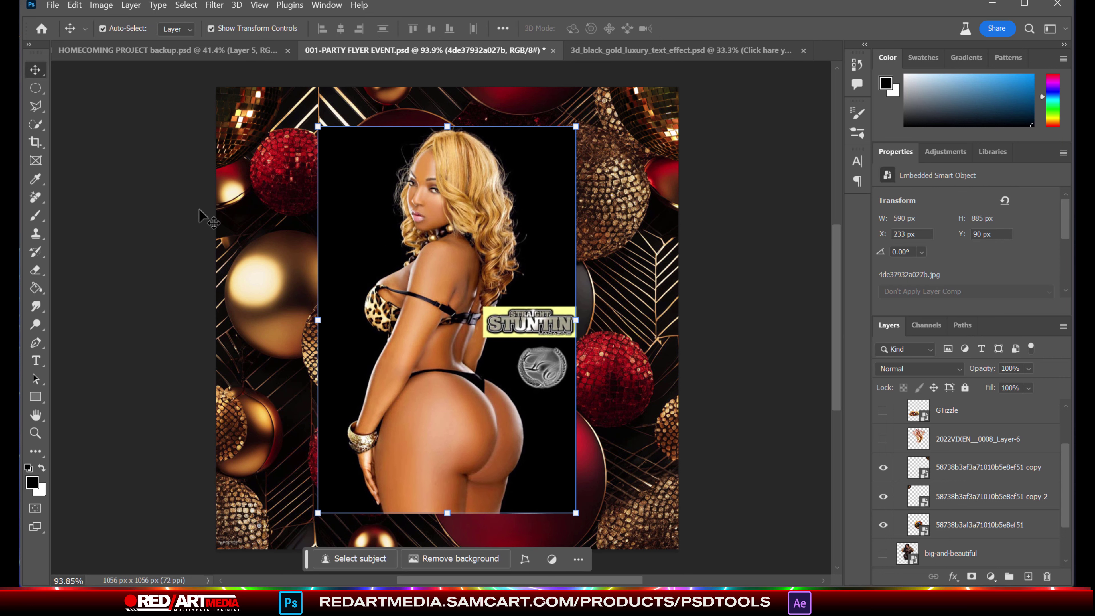
Step: Outline the magazine logo and round emblem beside the model with the Polygonal Lasso and try to delete them from the placed photo
{"action": "left_click", "coordinate": [35, 106]}
{"action": "left_click", "coordinate": [583, 266]}
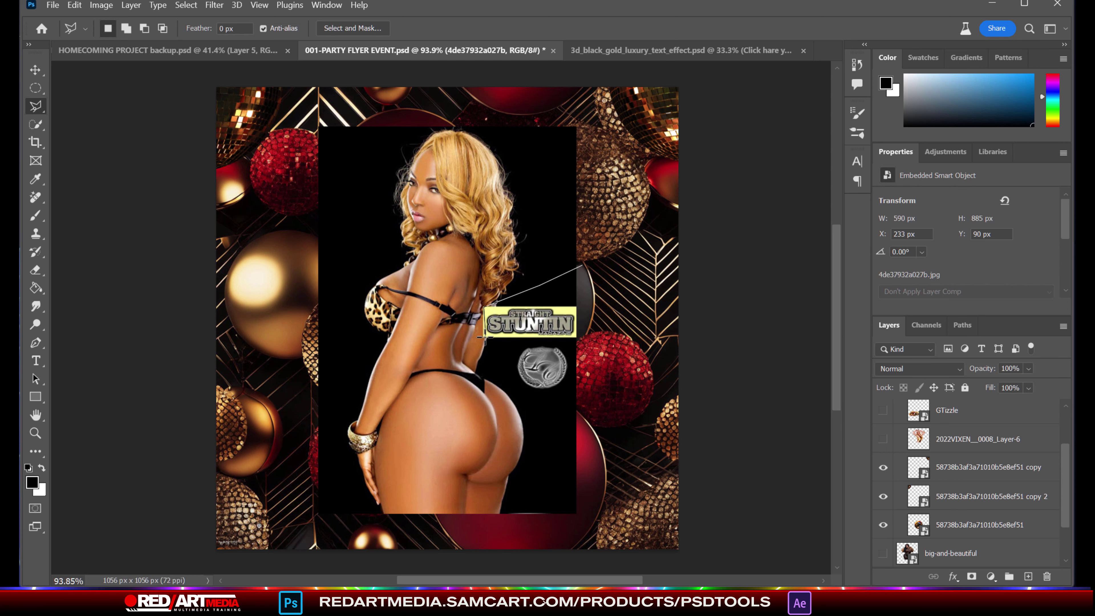
{"action": "left_click", "coordinate": [547, 421]}
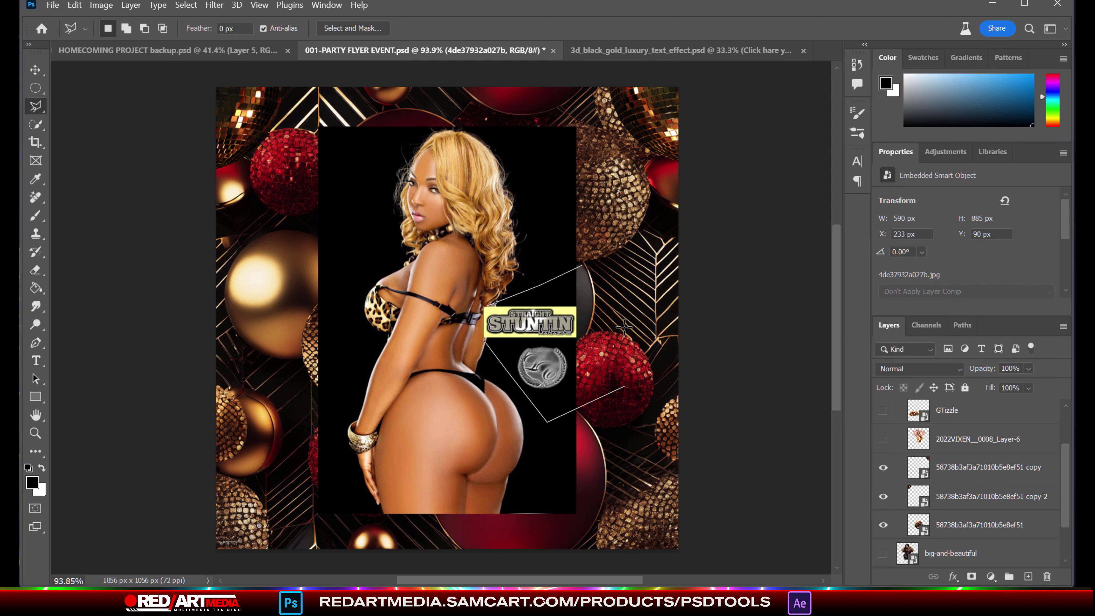
{"action": "left_click", "coordinate": [583, 266]}
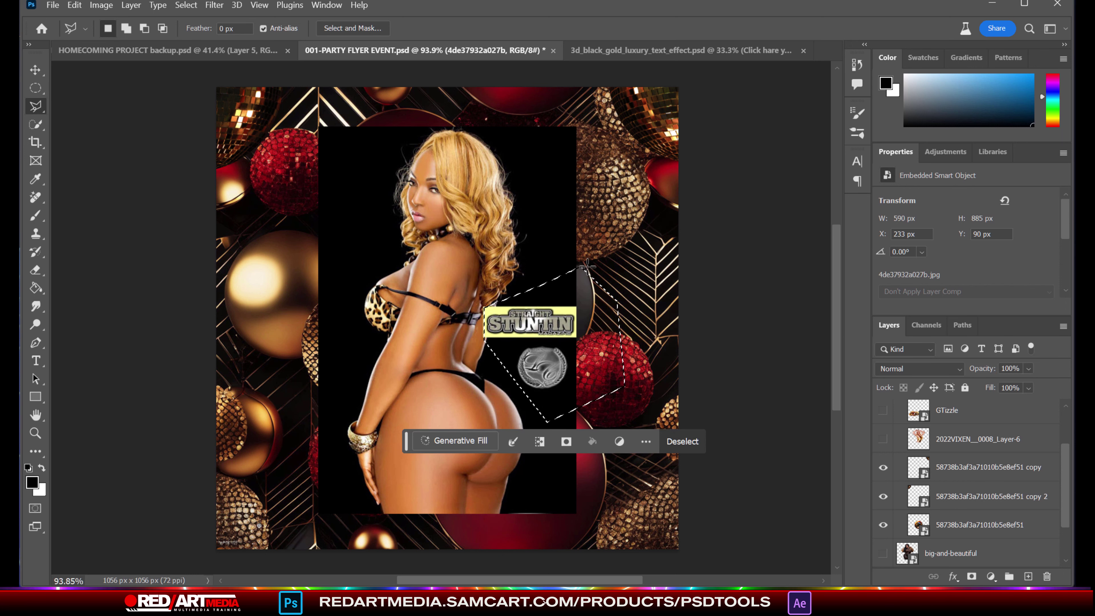
{"action": "key", "text": "Delete"}
{"action": "left_click", "coordinate": [567, 233]}
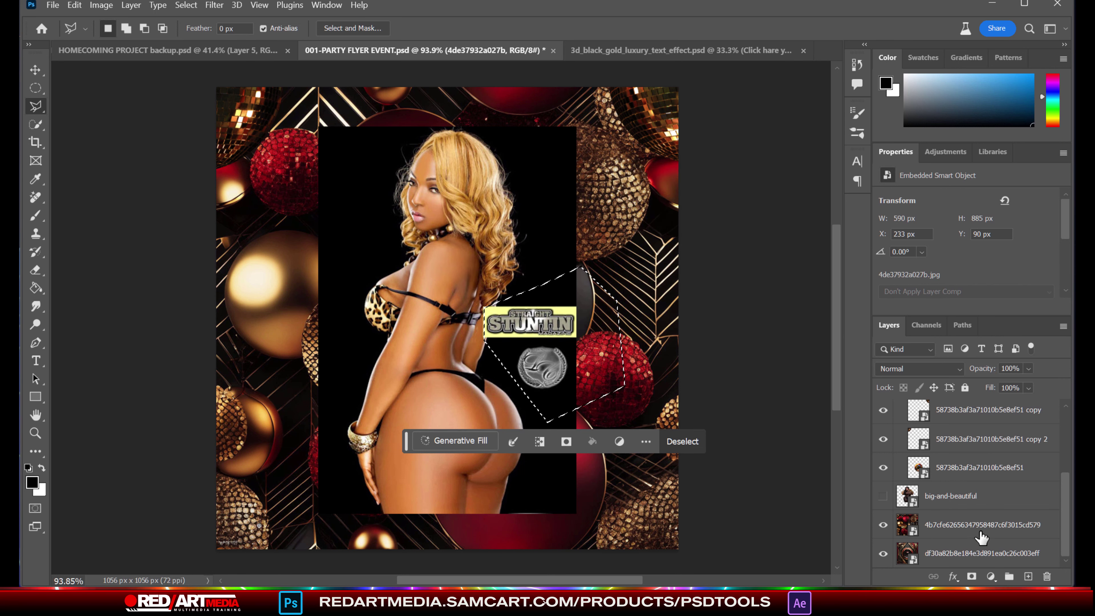
Step: Rasterize the 4de37932a027b layer so the selected logos can be deleted, and mask out the photo's black background
{"action": "scroll", "coordinate": [977, 505], "scroll_direction": "up", "scroll_amount": 3}
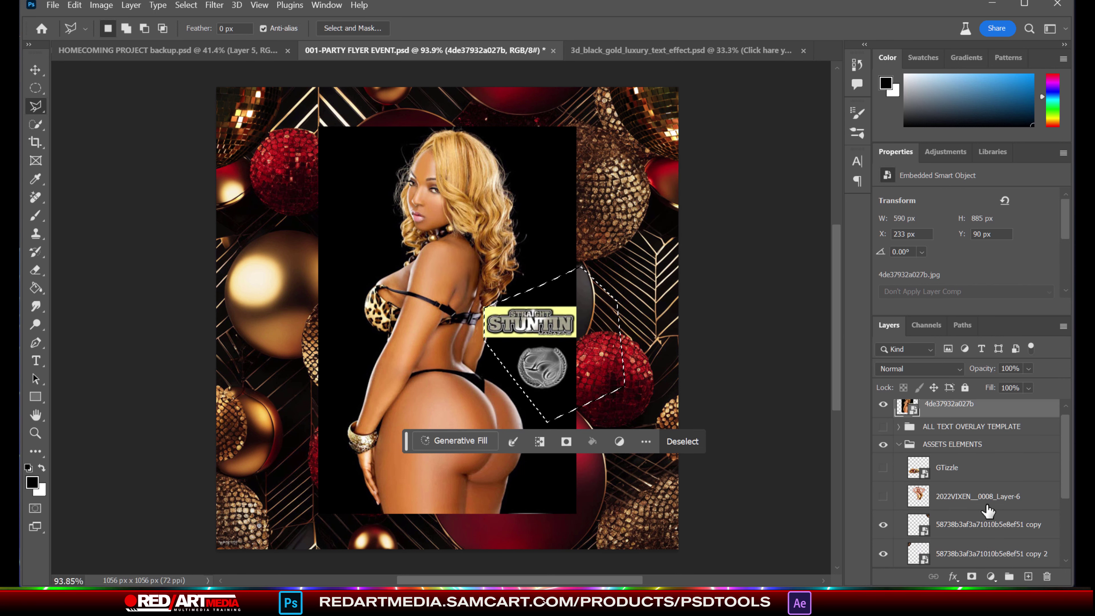
{"action": "right_click", "coordinate": [971, 419]}
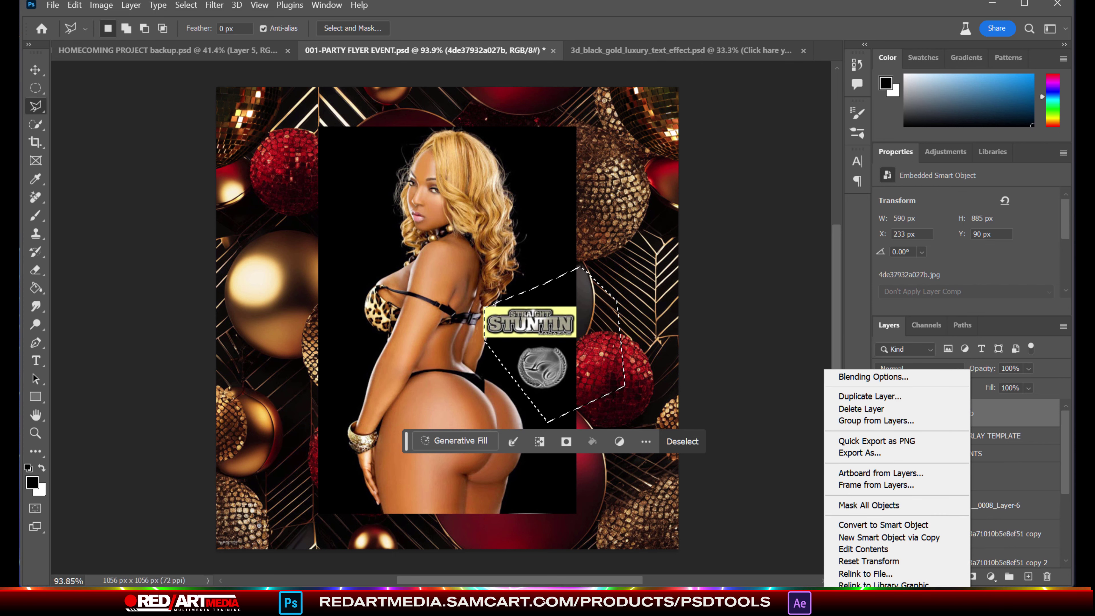
{"action": "left_click", "coordinate": [888, 608]}
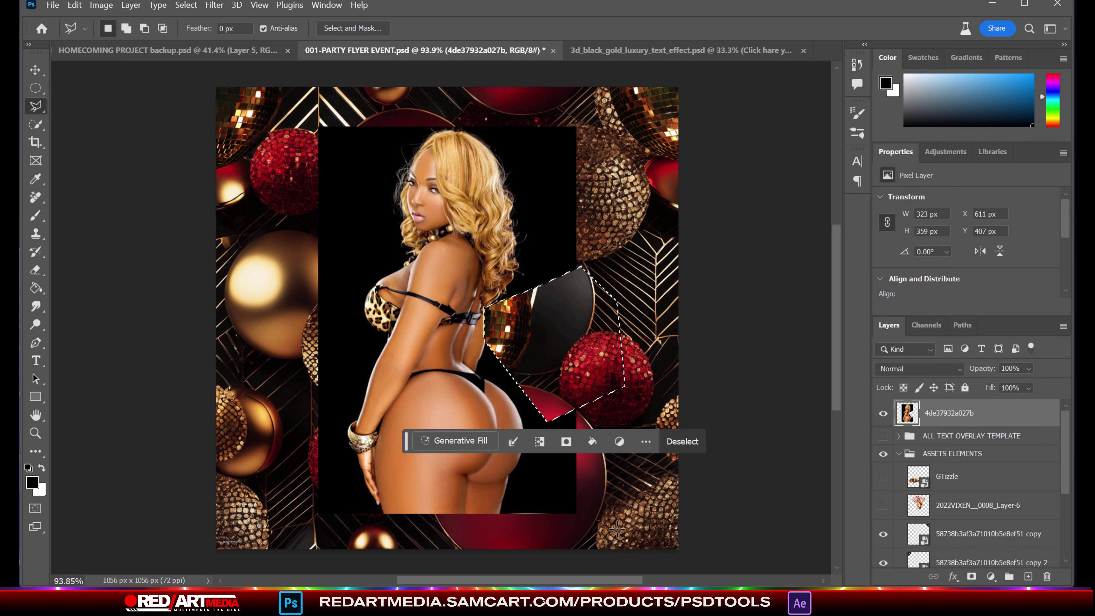
{"action": "key", "text": "ctrl+d"}
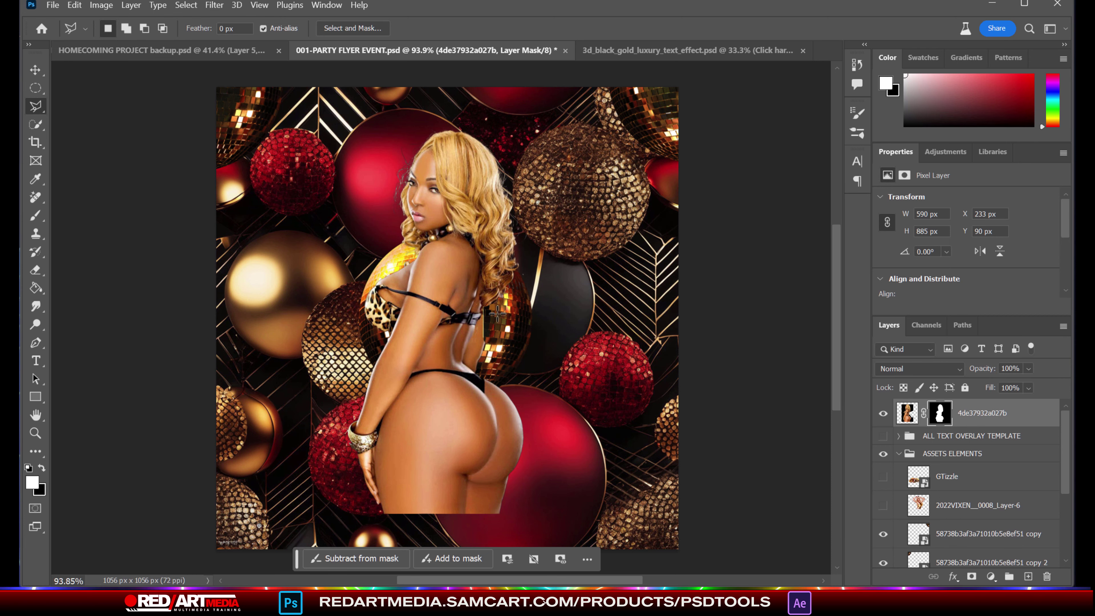
Step: Move the cut-out model to the flyer's left side and enlarge her to about 117.27%, with her legs reaching the bottom edge
{"action": "left_click", "coordinate": [35, 71]}
{"action": "scroll", "coordinate": [473, 292], "scroll_direction": "down", "scroll_amount": 3, "text": "alt"}
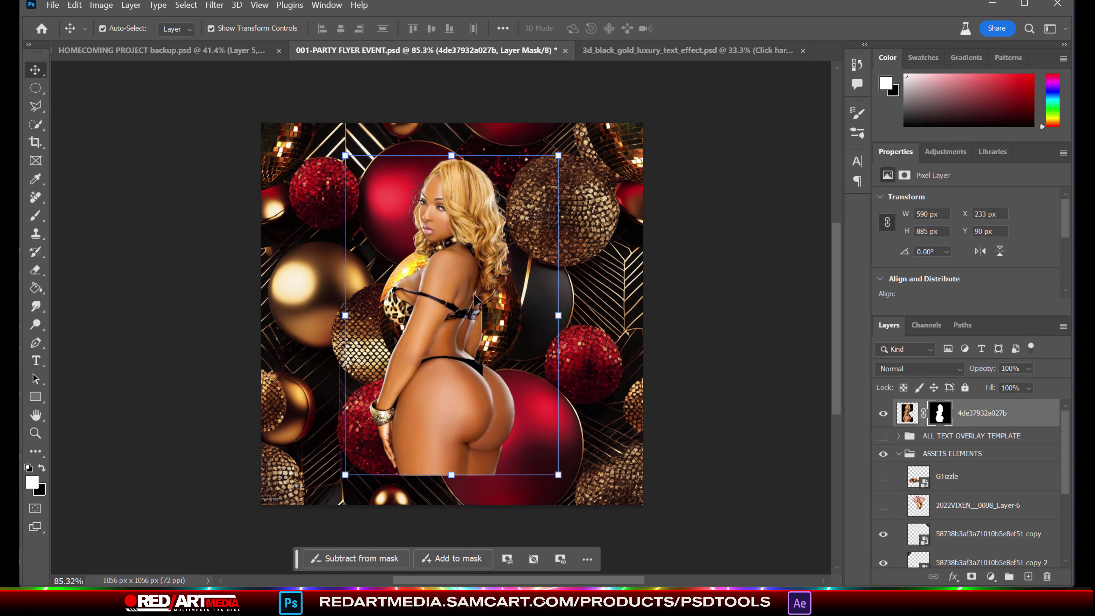
{"action": "left_click_drag", "start_coordinate": [471, 234], "coordinate": [350, 289]}
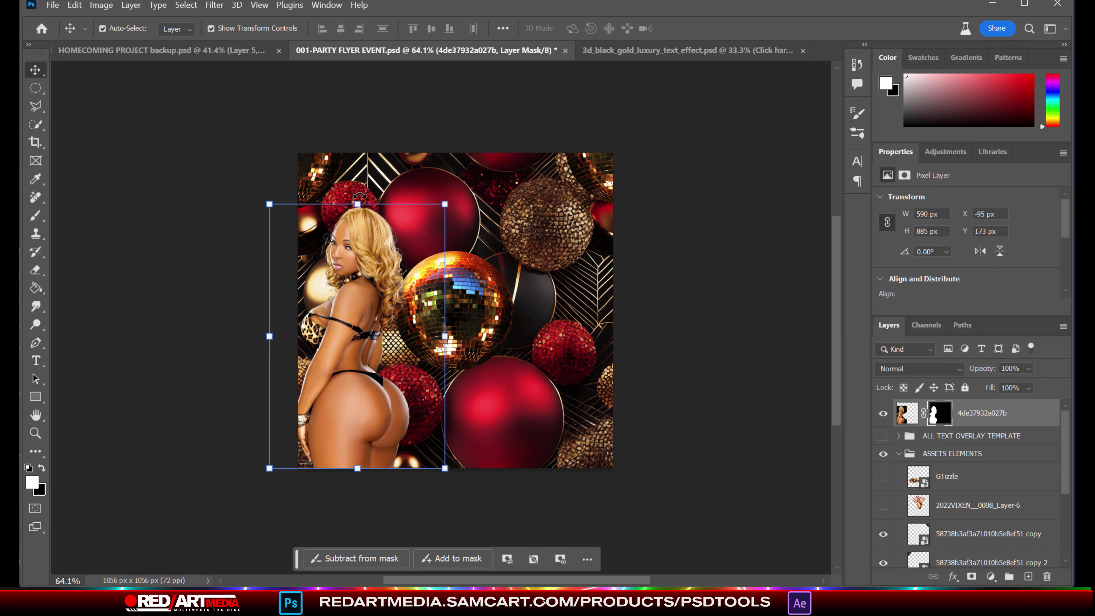
{"action": "left_click_drag", "start_coordinate": [356, 203], "coordinate": [357, 158]}
{"action": "left_click_drag", "start_coordinate": [369, 245], "coordinate": [369, 251]}
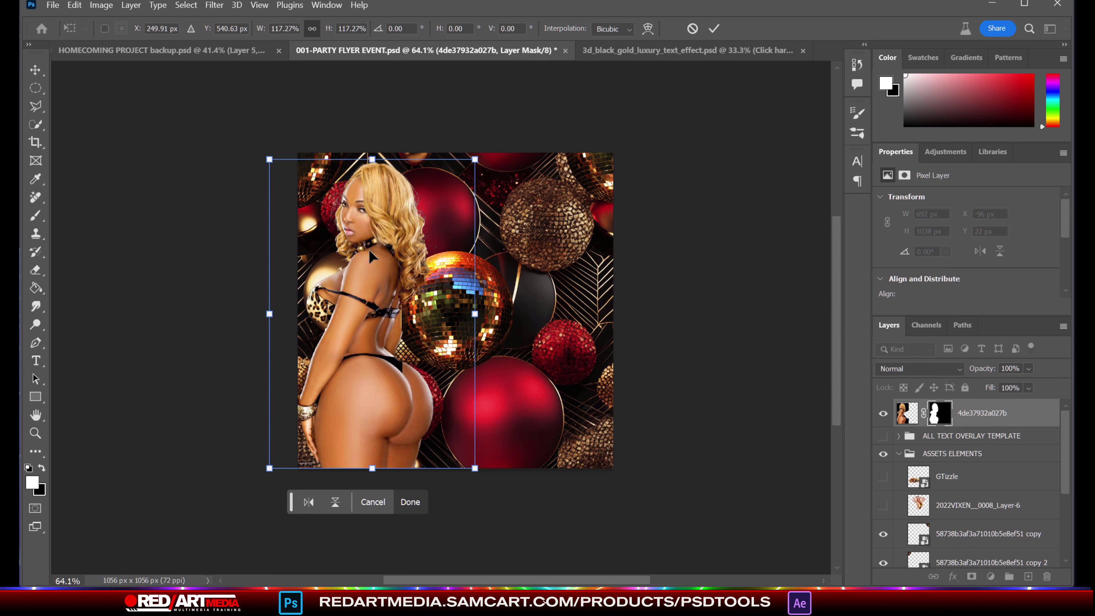
{"action": "key", "text": "Return"}
{"action": "left_click", "coordinate": [804, 421]}
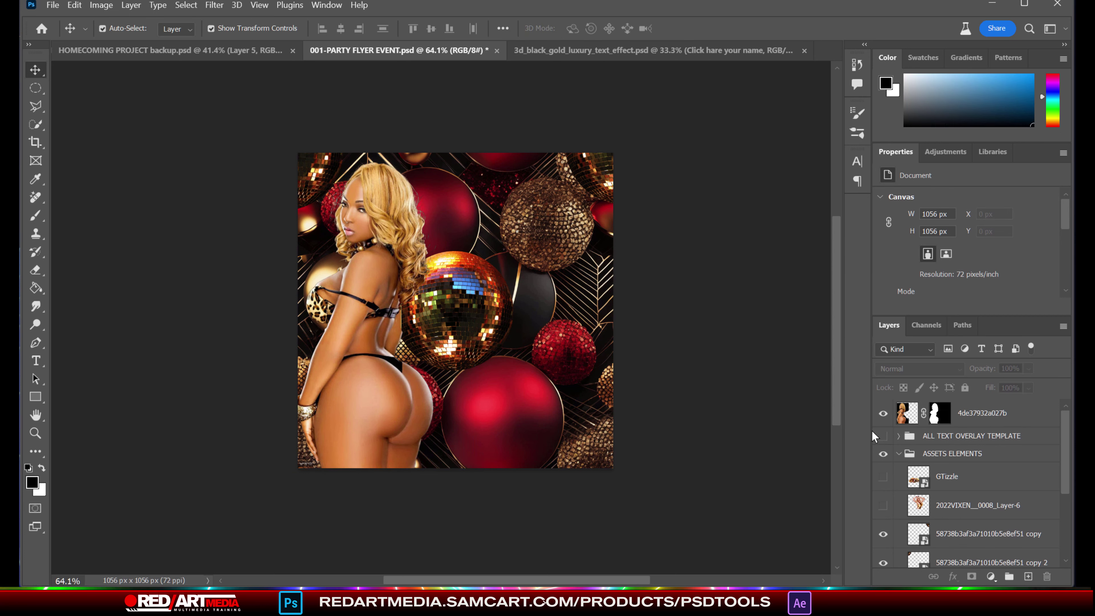
Step: Add an empty layer directly beneath the masked model layer and merge the two into one pixel layer
{"action": "left_click", "coordinate": [943, 437]}
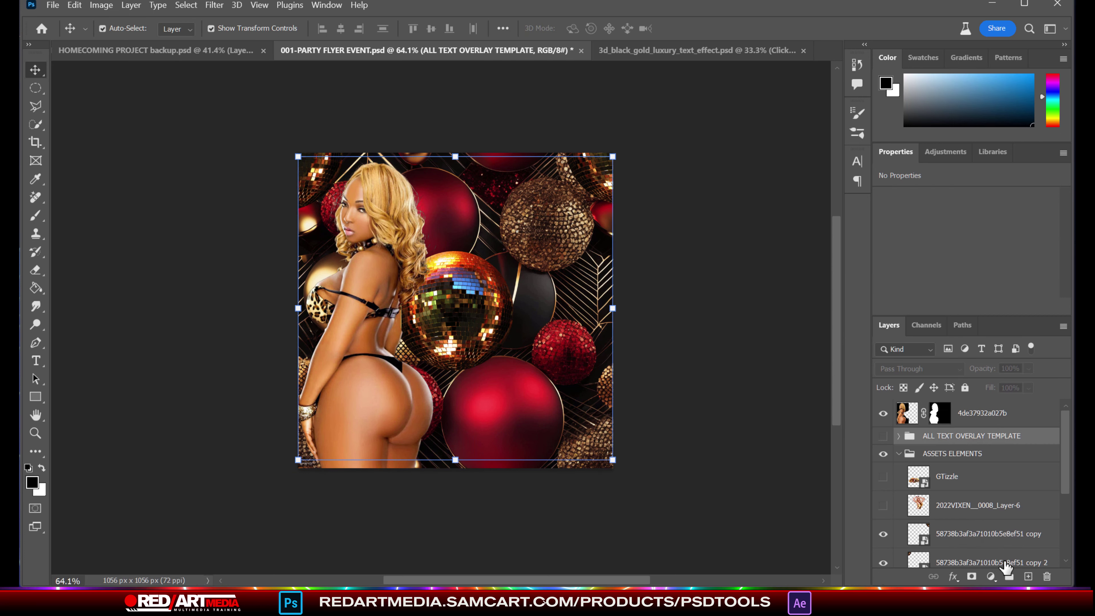
{"action": "left_click", "coordinate": [1029, 577]}
{"action": "left_click", "coordinate": [984, 412]}
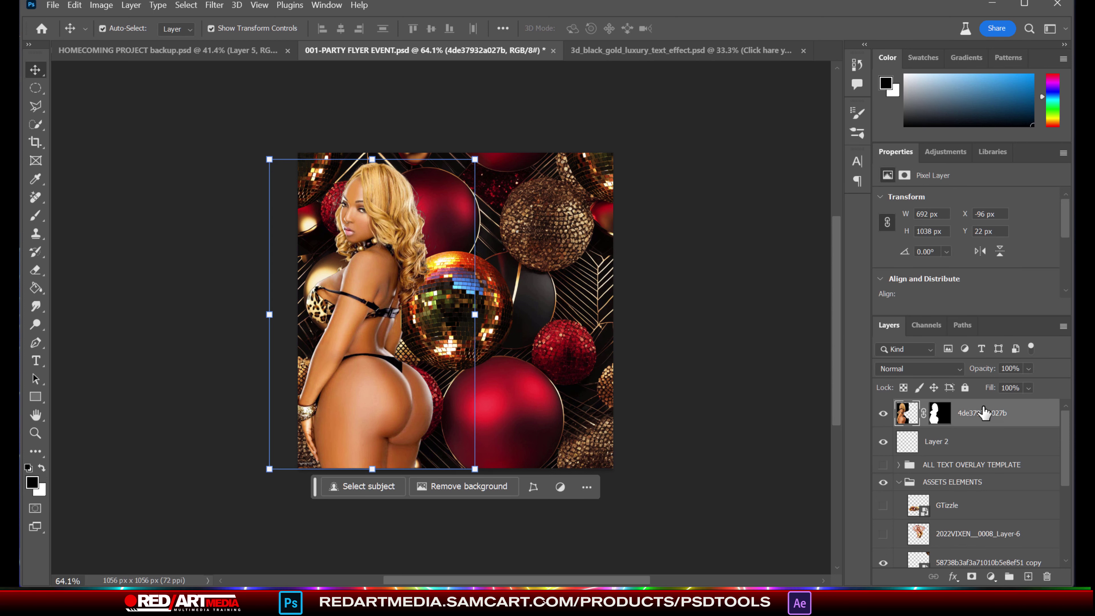
{"action": "key", "text": "ctrl+e"}
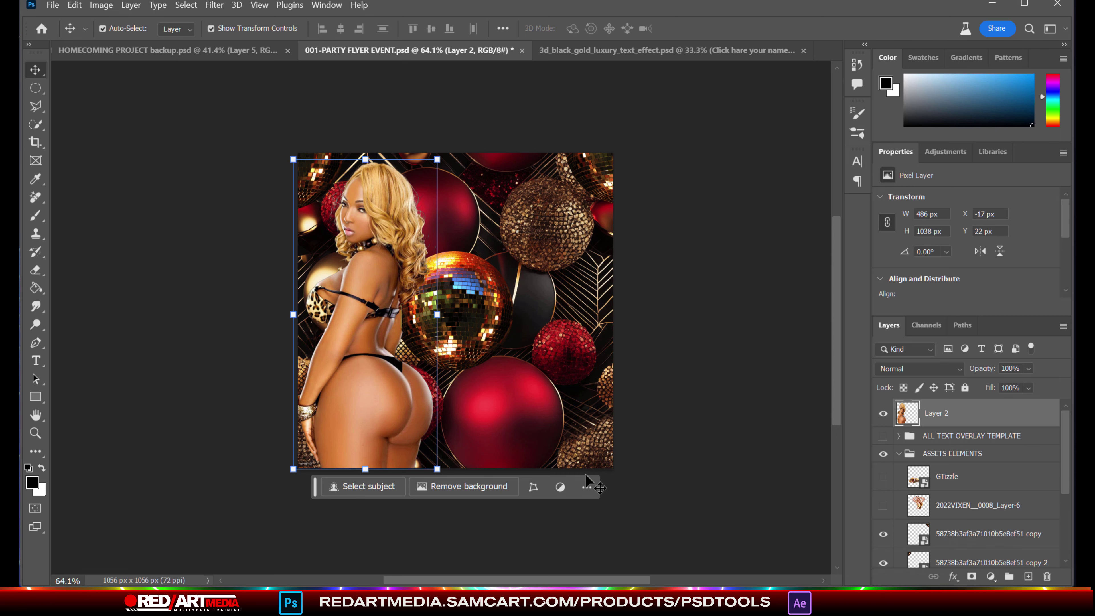
Step: Collapse the ASSETS ELEMENTS group and delete the old big-and-beautiful model layer and the old df30a82b8e184e3d891ea0c26c003eff background layer
{"action": "scroll", "coordinate": [500, 341], "scroll_direction": "up", "scroll_amount": 3}
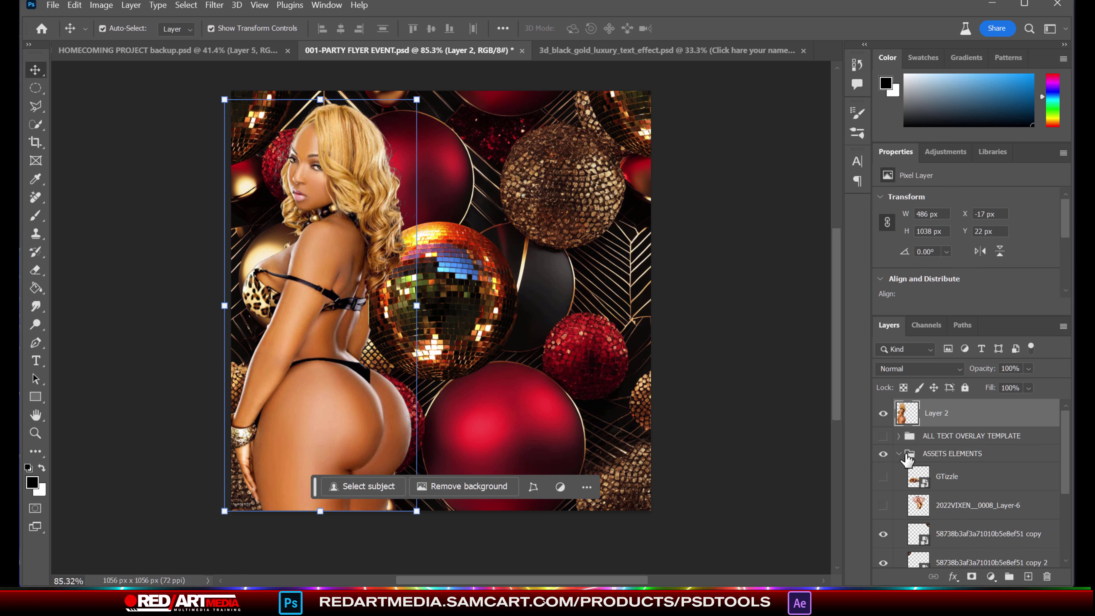
{"action": "left_click", "coordinate": [899, 453]}
{"action": "left_click", "coordinate": [936, 478]}
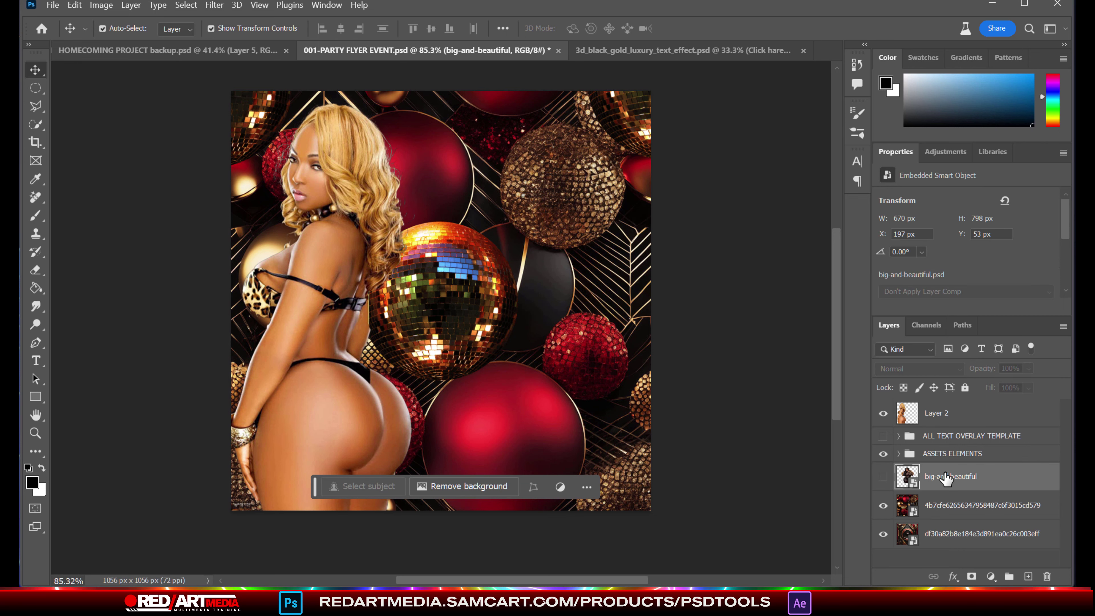
{"action": "key", "text": "Delete"}
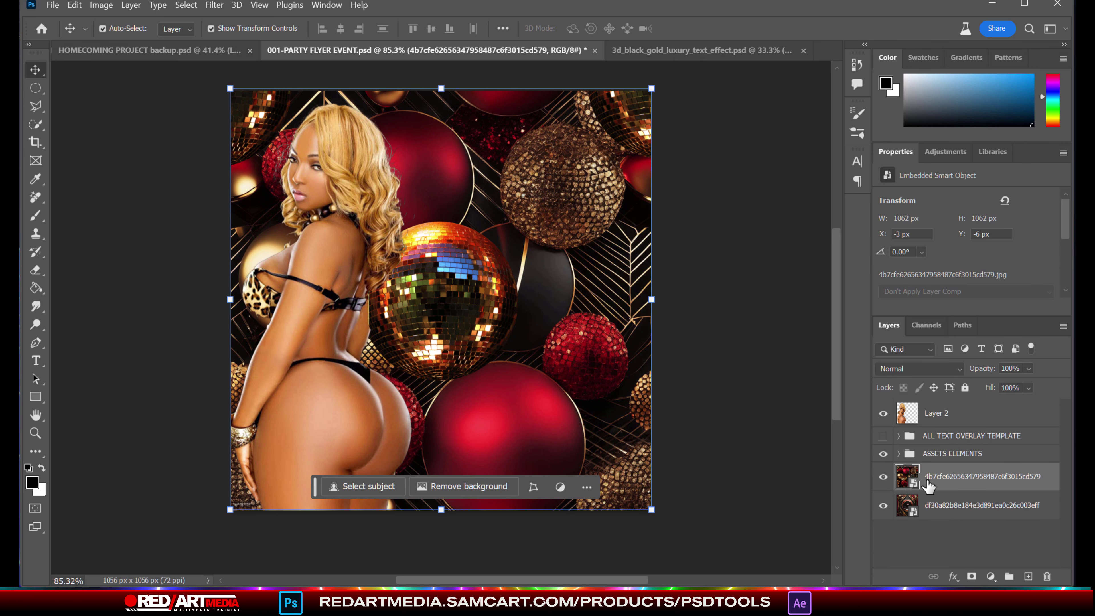
{"action": "left_click", "coordinate": [981, 506]}
{"action": "key", "text": "Delete"}
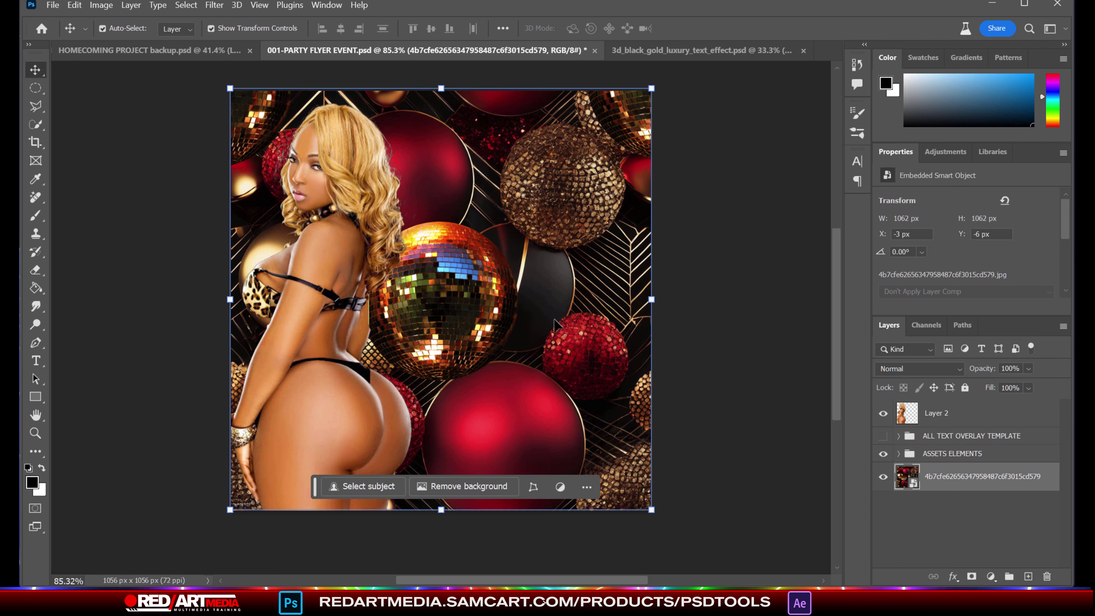
Step: Show the ALL TEXT OVERLAY TEMPLATE group and scale the model down to about 95.85% so her head sits below the heading
{"action": "left_click", "coordinate": [883, 436]}
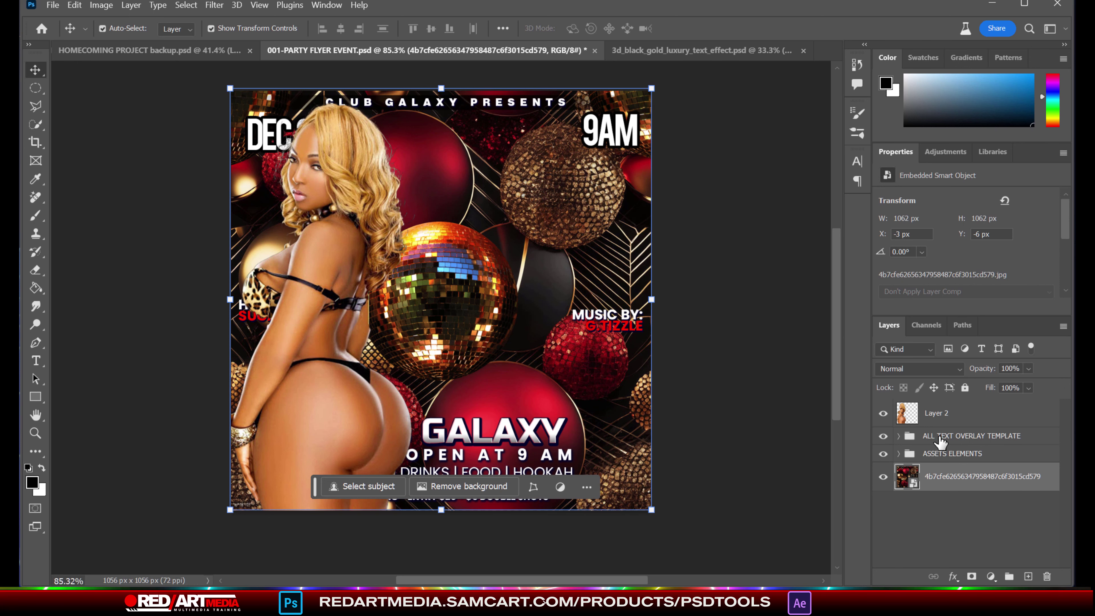
{"action": "left_click", "coordinate": [940, 437]}
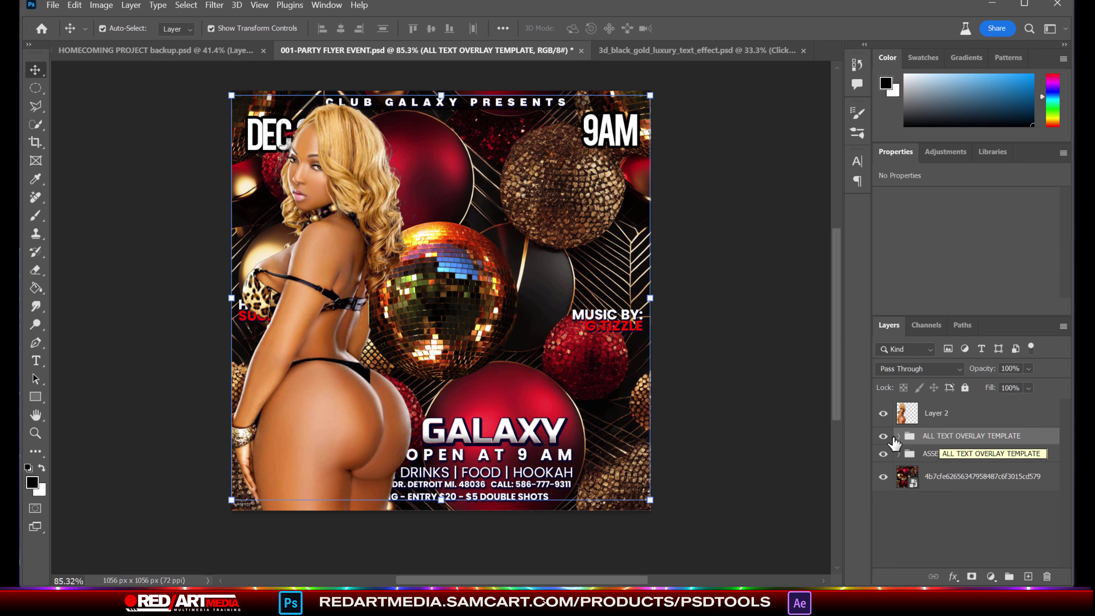
{"action": "left_click", "coordinate": [345, 158]}
{"action": "key", "text": "ctrl+t"}
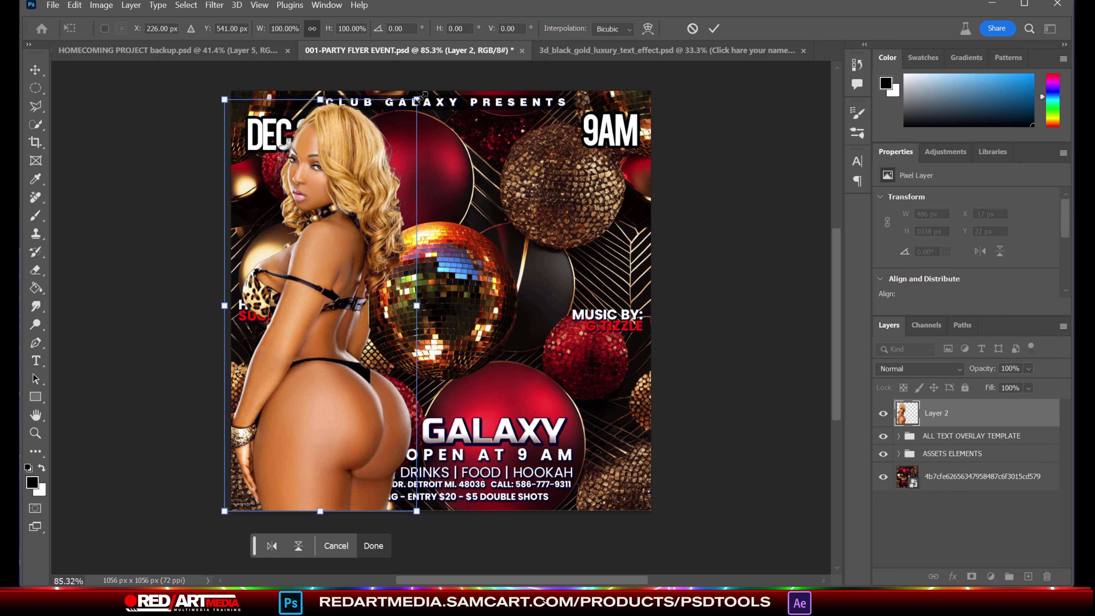
{"action": "mouse_move", "coordinate": [420, 96]}
{"action": "left_mouse_down"}
{"action": "mouse_move", "coordinate": [431, 86]}
{"action": "mouse_move", "coordinate": [405, 110]}
{"action": "left_mouse_up"}
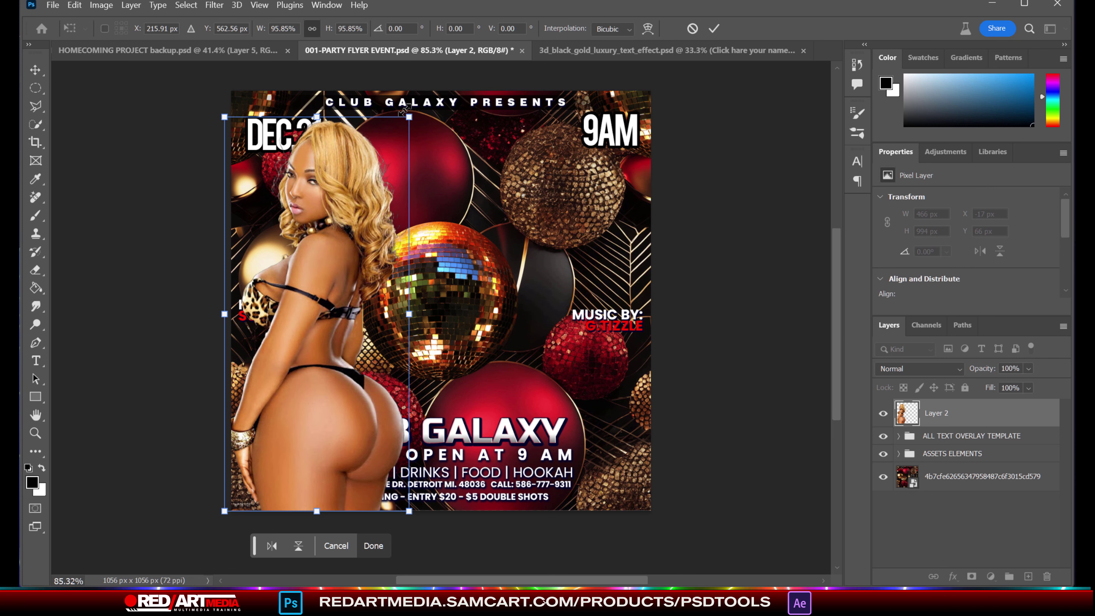
{"action": "key", "text": "Return"}
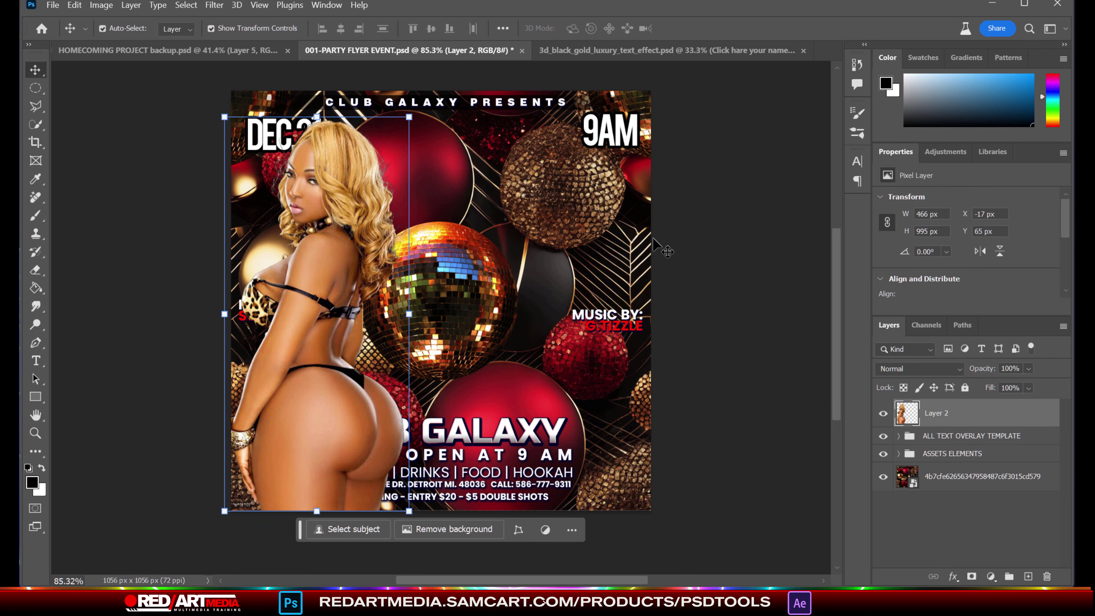
Step: Shrink the DEC.21 date text to about 69 pt and place it in the flyer's upper-left corner, clear of the model's hair
{"action": "left_click", "coordinate": [284, 149]}
{"action": "key", "text": "ctrl+t"}
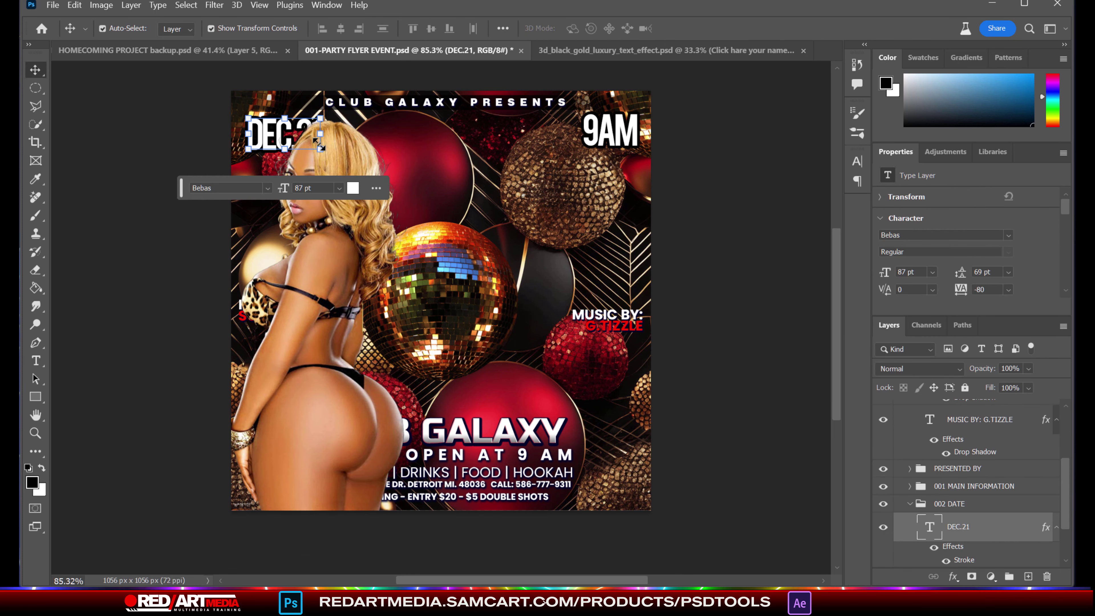
{"action": "left_click_drag", "start_coordinate": [320, 149], "coordinate": [270, 113]}
{"action": "key", "text": "Return"}
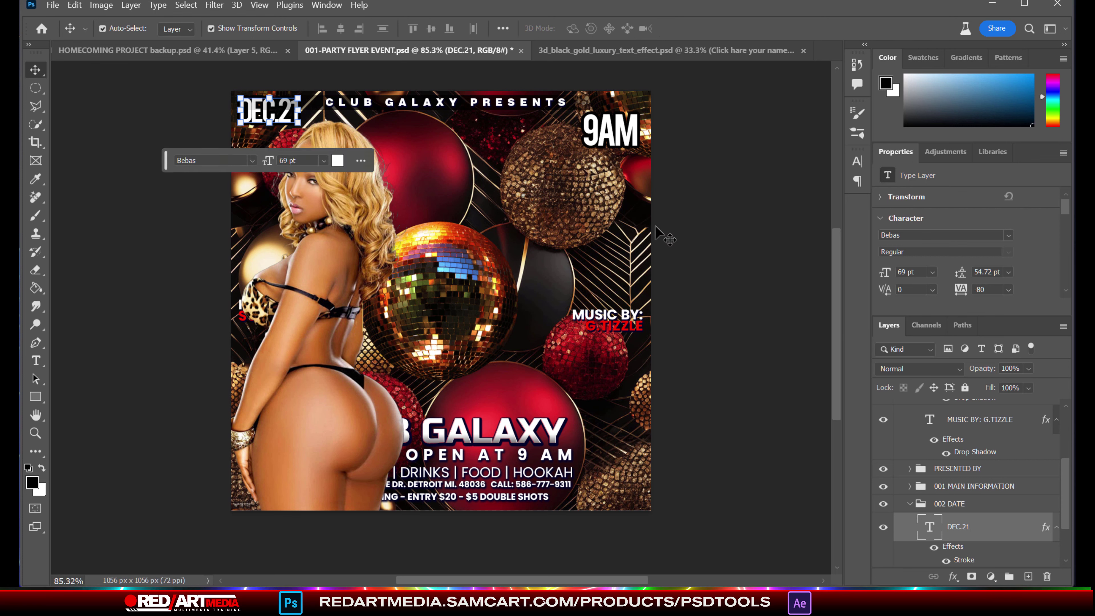
{"action": "left_click", "coordinate": [624, 138]}
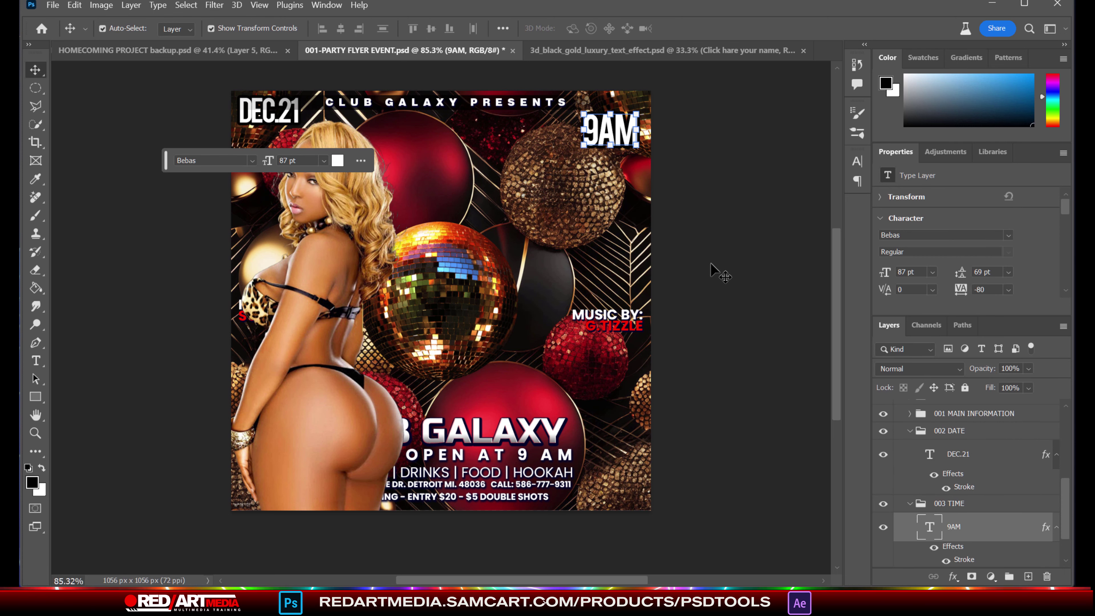
{"action": "left_click", "coordinate": [715, 305]}
Step: Move the whole 001 MAIN INFORMATION group right and up so it sits beside the model, just below the MUSIC BY text
{"action": "left_click", "coordinate": [515, 449]}
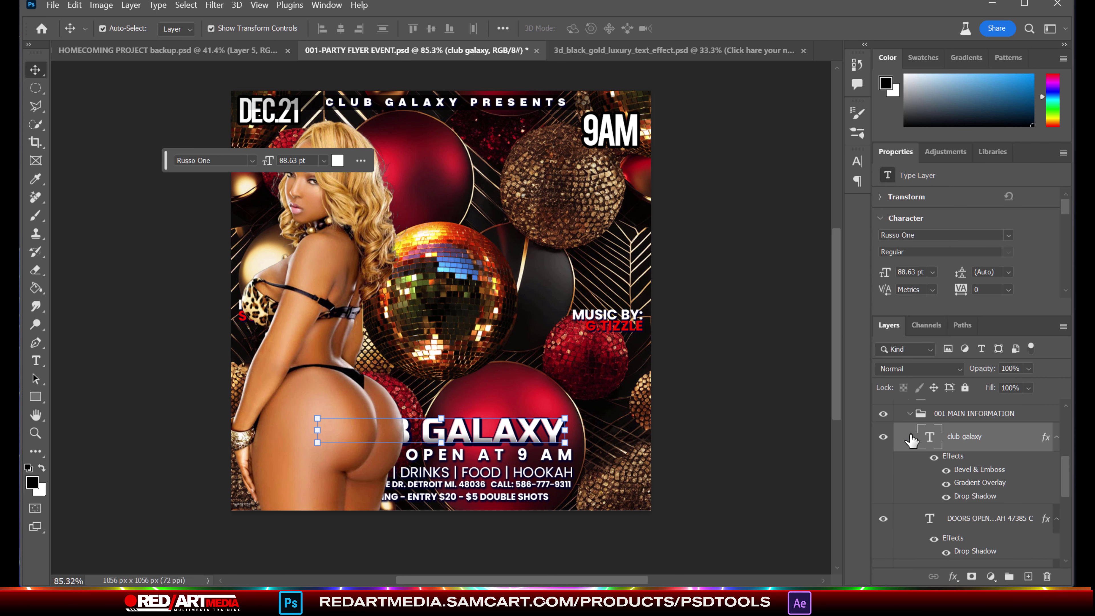
{"action": "left_click", "coordinate": [908, 415]}
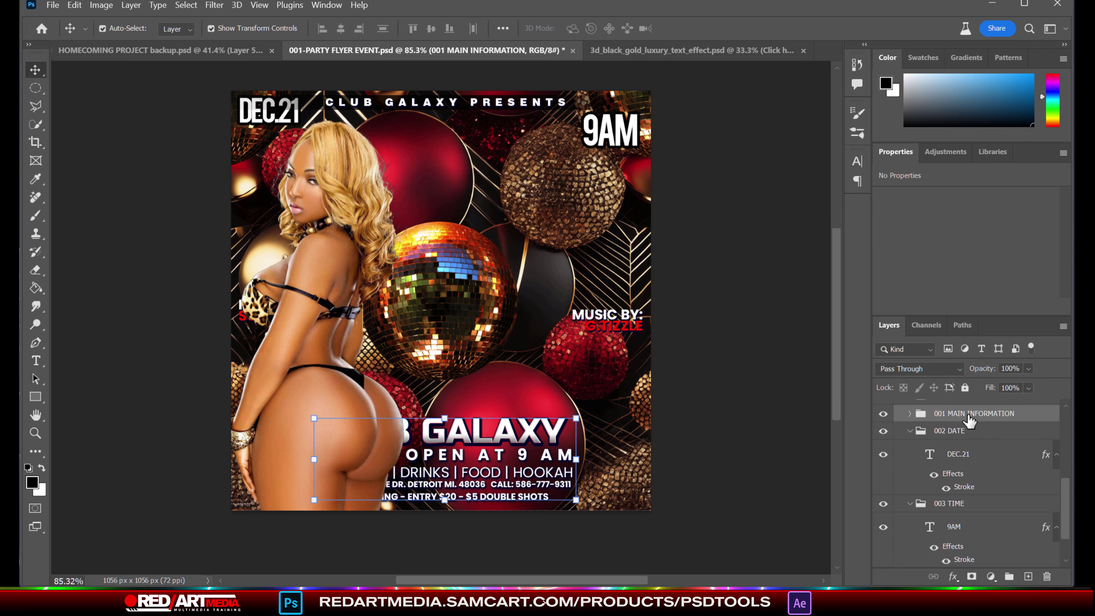
{"action": "key", "text": "shift+Right"}
{"action": "key", "text": "shift+Right"}
{"action": "key", "text": "shift+Right"}
{"action": "key", "text": "shift+Right"}
{"action": "key", "text": "shift+Right"}
{"action": "key", "text": "shift+Right"}
{"action": "key", "text": "shift+Right"}
{"action": "key", "text": "shift+Right"}
{"action": "key", "text": "shift+Right"}
{"action": "key", "text": "shift+Right"}
{"action": "key", "text": "shift+Right"}
{"action": "key", "text": "shift+Right"}
{"action": "key", "text": "shift+Right"}
{"action": "key", "text": "shift+Right"}
{"action": "key", "text": "shift+Right"}
{"action": "key", "text": "shift+Right"}
{"action": "key", "text": "shift+Right"}
{"action": "key", "text": "shift+Right"}
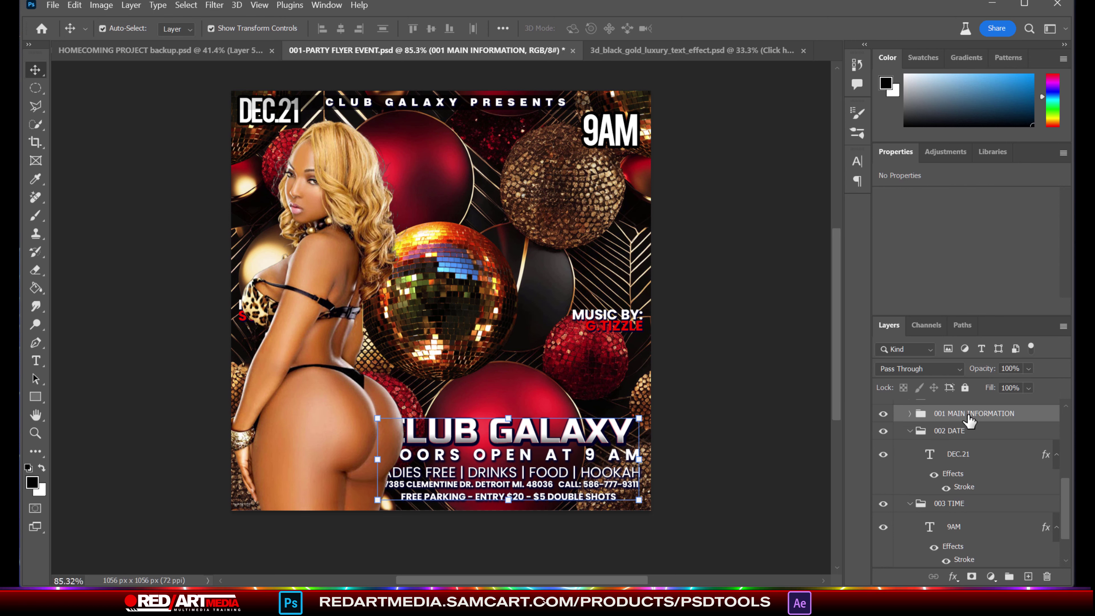
{"action": "key", "text": "shift+Right"}
{"action": "key", "text": "shift+Up"}
{"action": "key", "text": "shift+Up"}
{"action": "key", "text": "shift+Up"}
{"action": "key", "text": "shift+Up"}
{"action": "key", "text": "shift+Up"}
{"action": "key", "text": "shift+Up"}
{"action": "key", "text": "shift+Up"}
{"action": "key", "text": "shift+Up"}
{"action": "key", "text": "shift+Up"}
{"action": "key", "text": "shift+Up"}
{"action": "key", "text": "shift+Up"}
{"action": "key", "text": "shift+Up"}
{"action": "key", "text": "shift+Up"}
{"action": "key", "text": "shift+Up"}
{"action": "key", "text": "shift+Up"}
{"action": "key", "text": "shift+Up"}
{"action": "key", "text": "shift+Up"}
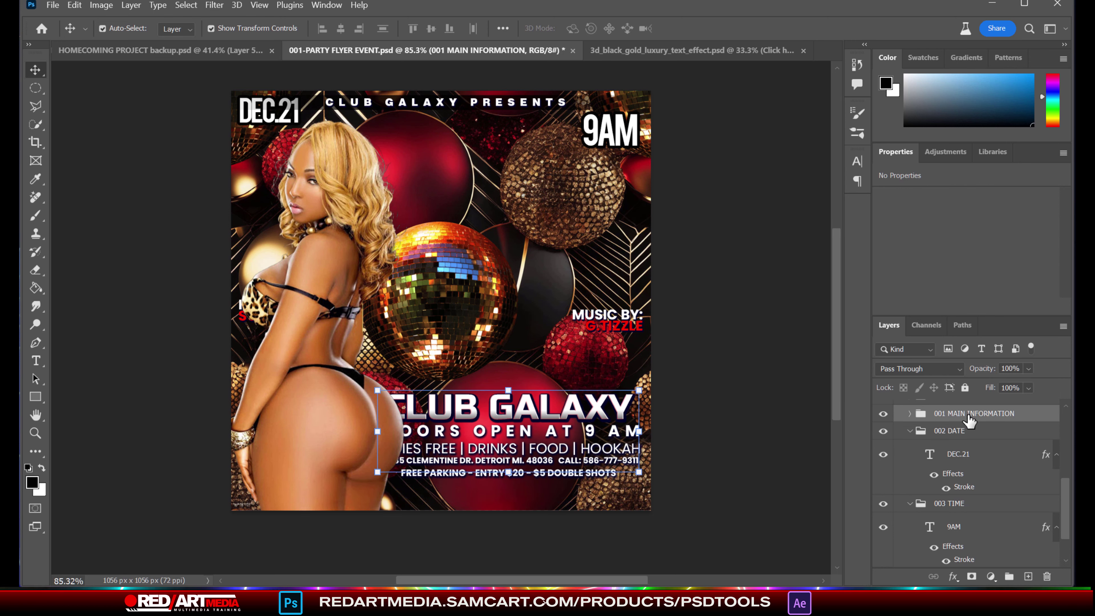
{"action": "key", "text": "shift+Right"}
{"action": "key", "text": "shift+Up"}
{"action": "key", "text": "shift+Up"}
{"action": "key", "text": "shift+Up"}
{"action": "key", "text": "shift+Up"}
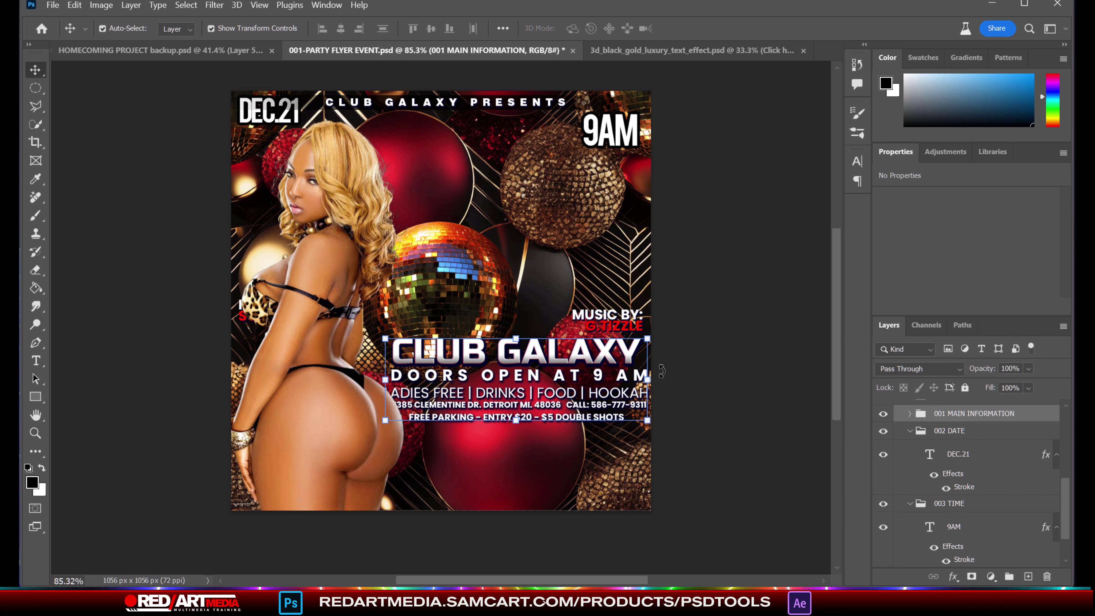
Step: Scale the 001 MAIN INFORMATION group down slightly to fit between the model and the flyer's right edge
{"action": "left_click", "coordinate": [513, 425]}
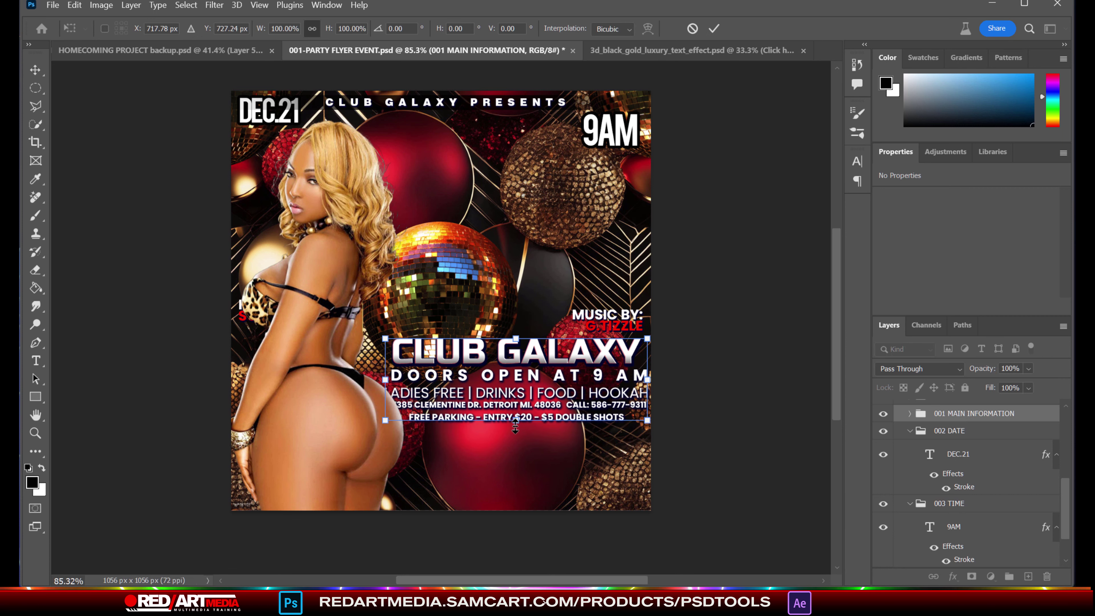
{"action": "left_click_drag", "start_coordinate": [513, 425], "coordinate": [514, 425]}
{"action": "key", "text": "Return"}
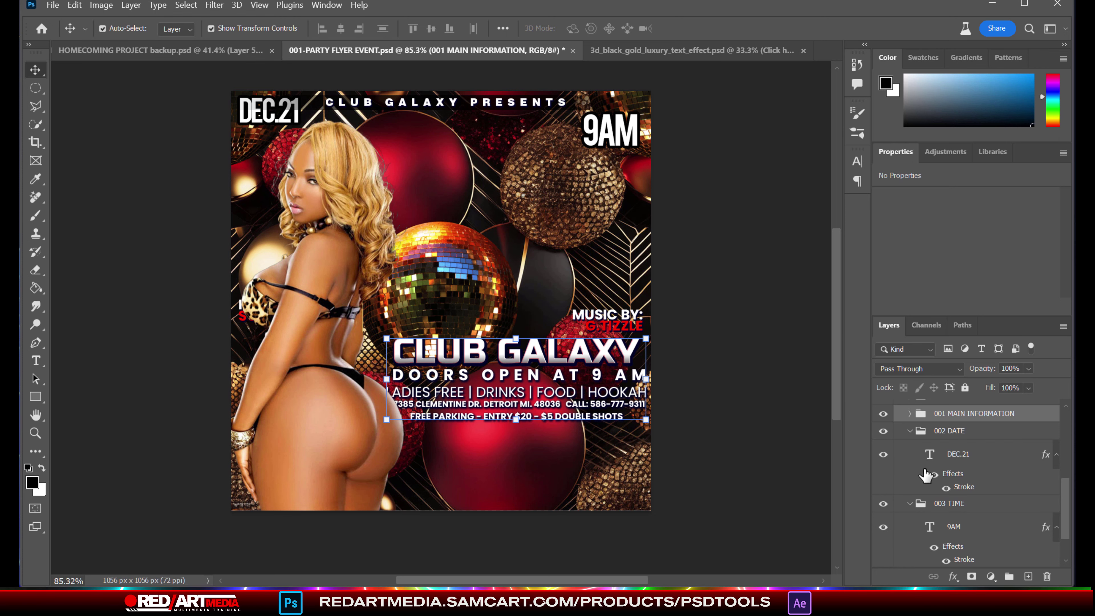
Step: Move the model layer out of the text groups to just below ASSETS ELEMENTS, directly above the ornament background
{"action": "left_click", "coordinate": [362, 226]}
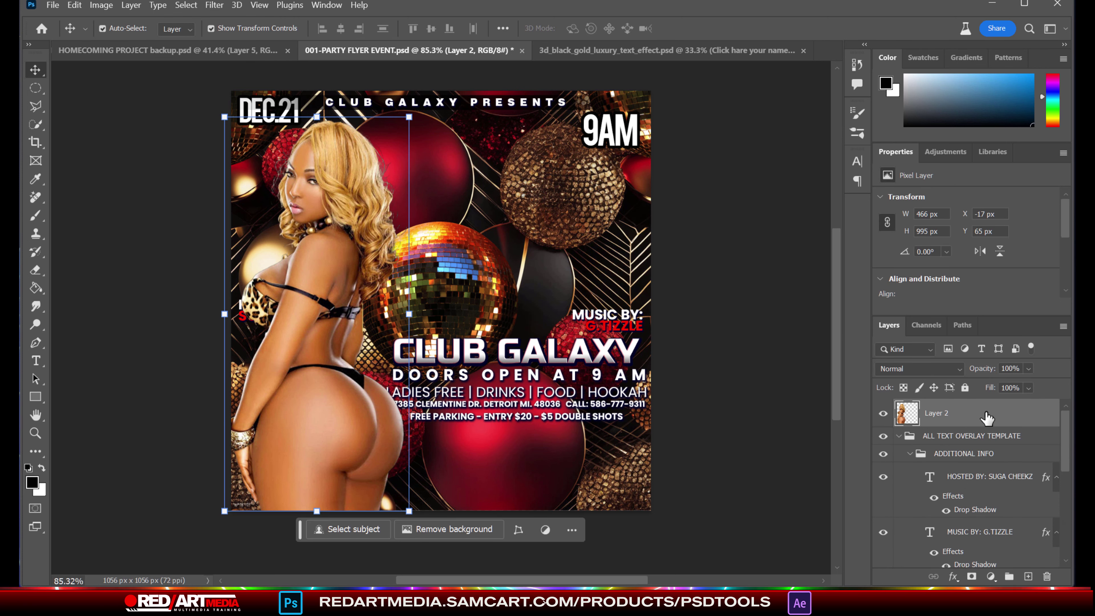
{"action": "left_click_drag", "start_coordinate": [988, 418], "coordinate": [983, 482]}
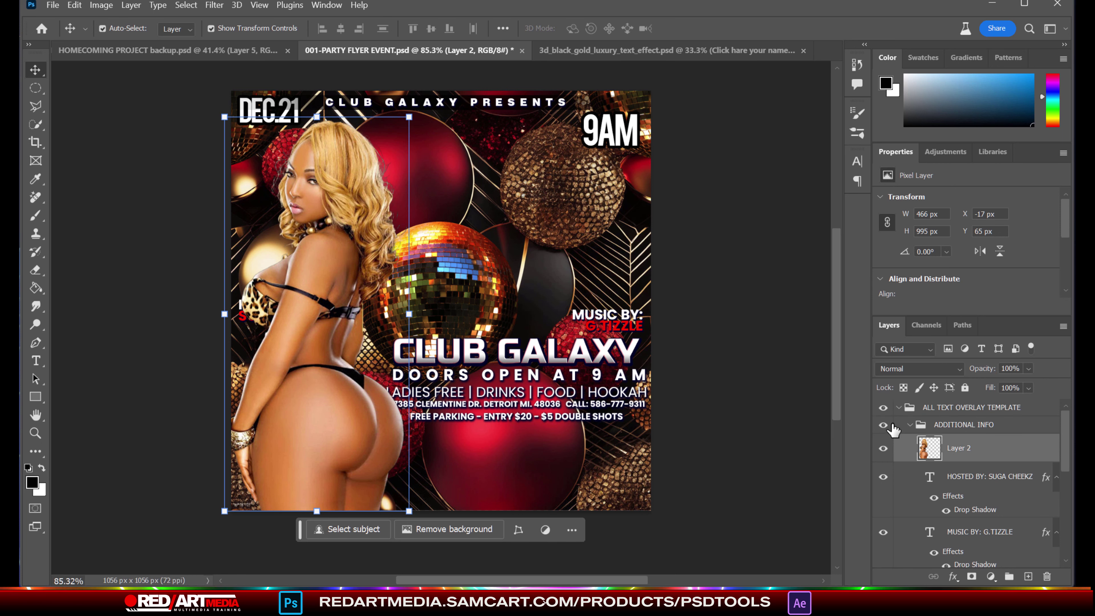
{"action": "left_click", "coordinate": [914, 428]}
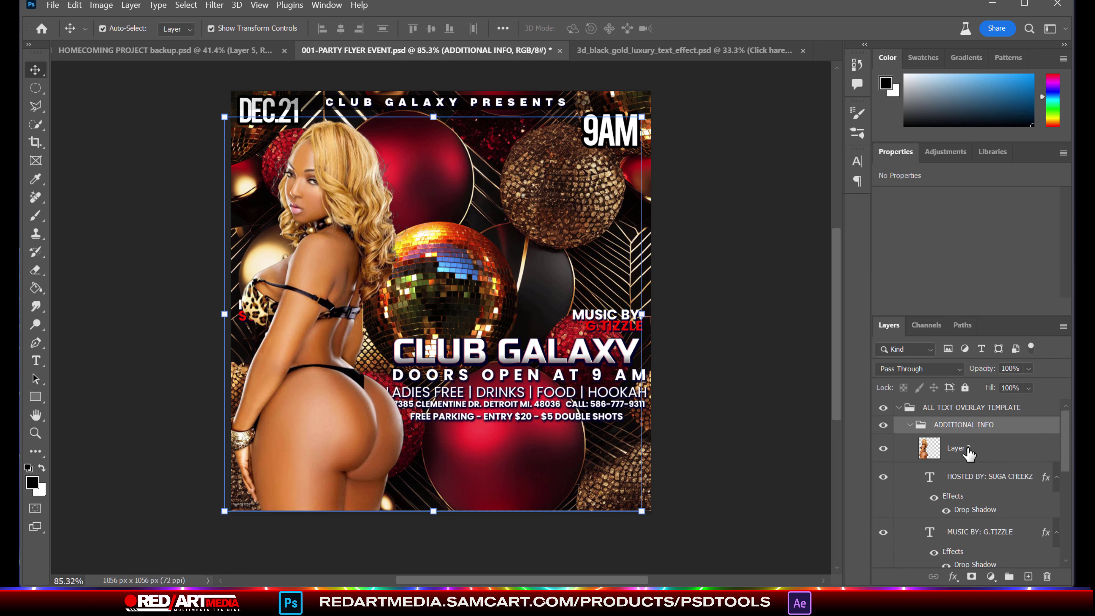
{"action": "left_click_drag", "start_coordinate": [968, 453], "coordinate": [965, 585]}
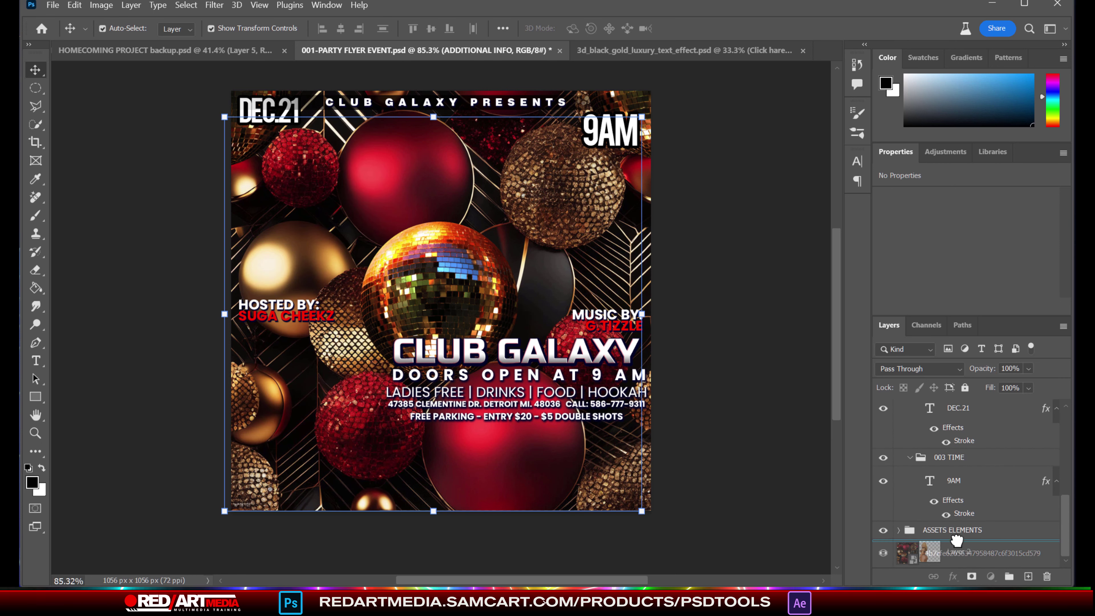
{"action": "left_click_drag", "start_coordinate": [958, 544], "coordinate": [955, 540]}
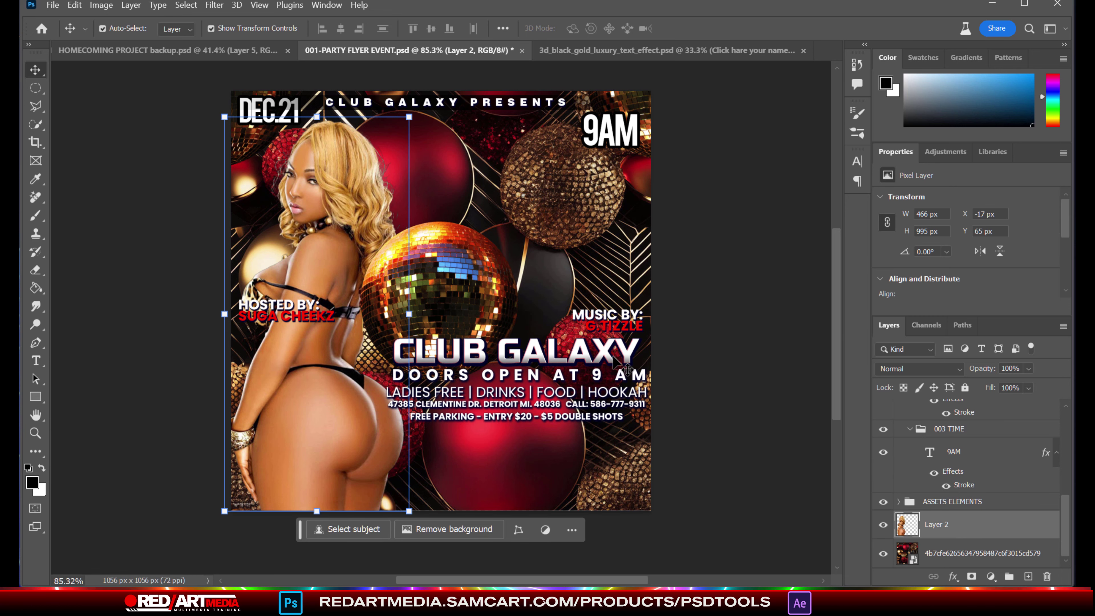
Step: Scale the whole 001 MAIN INFORMATION group up to about 109.7%, overlapping the model slightly
{"action": "left_click", "coordinate": [554, 366]}
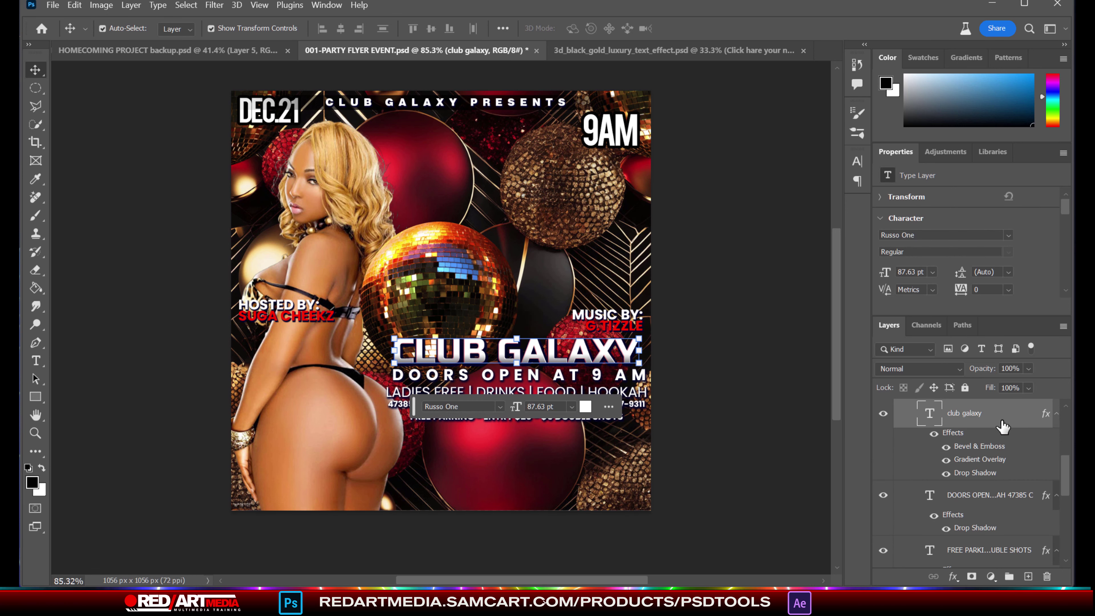
{"action": "scroll", "coordinate": [947, 466], "scroll_direction": "up", "scroll_amount": 2}
{"action": "left_click", "coordinate": [972, 460]}
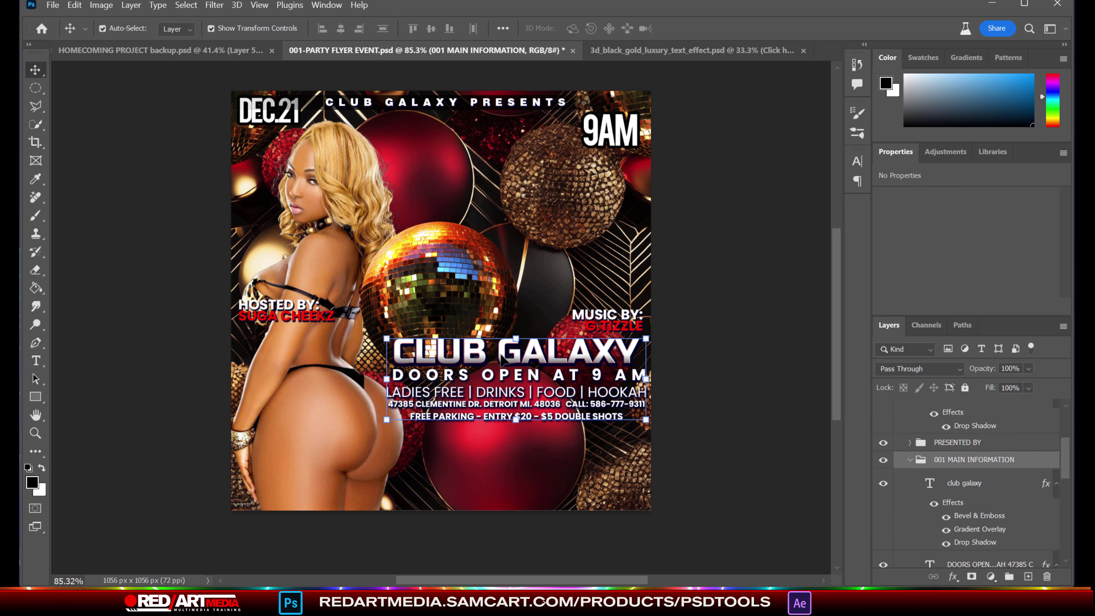
{"action": "left_click_drag", "start_coordinate": [513, 335], "coordinate": [518, 362]}
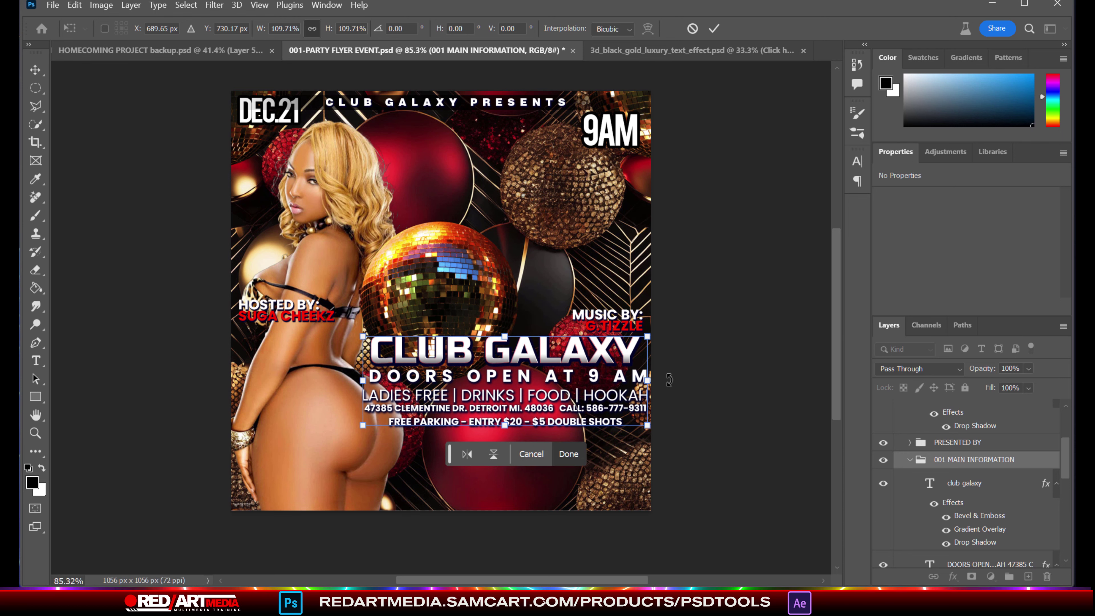
{"action": "key", "text": "Return"}
{"action": "left_click", "coordinate": [782, 428]}
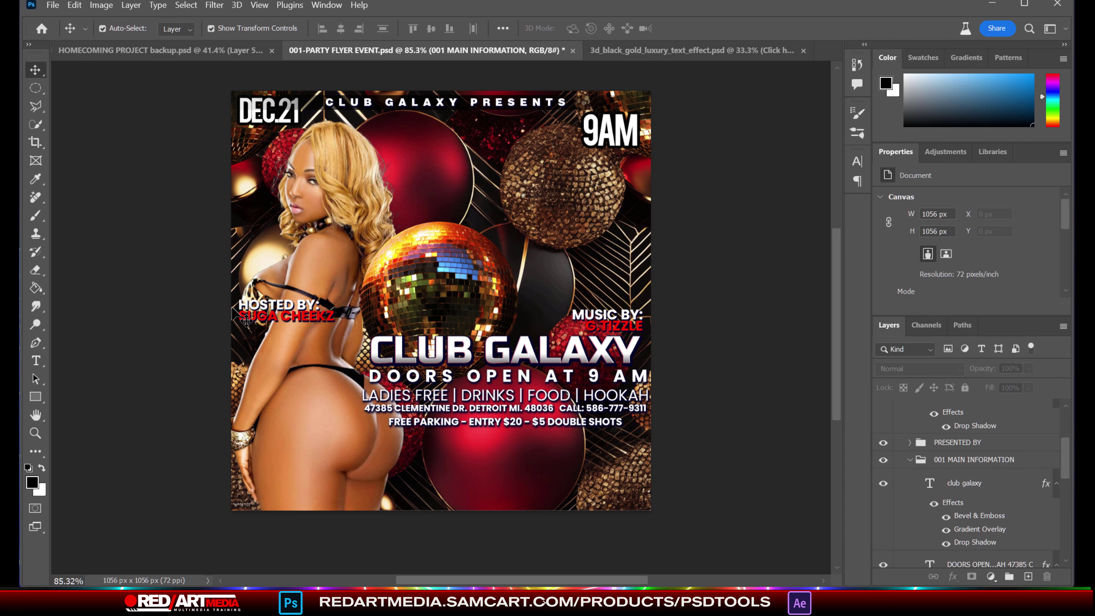
Step: Move the HOSTED BY text down to the flyer's lower-left area, over the model's thighs
{"action": "left_click", "coordinate": [277, 312]}
{"action": "key", "text": "ctrl+t"}
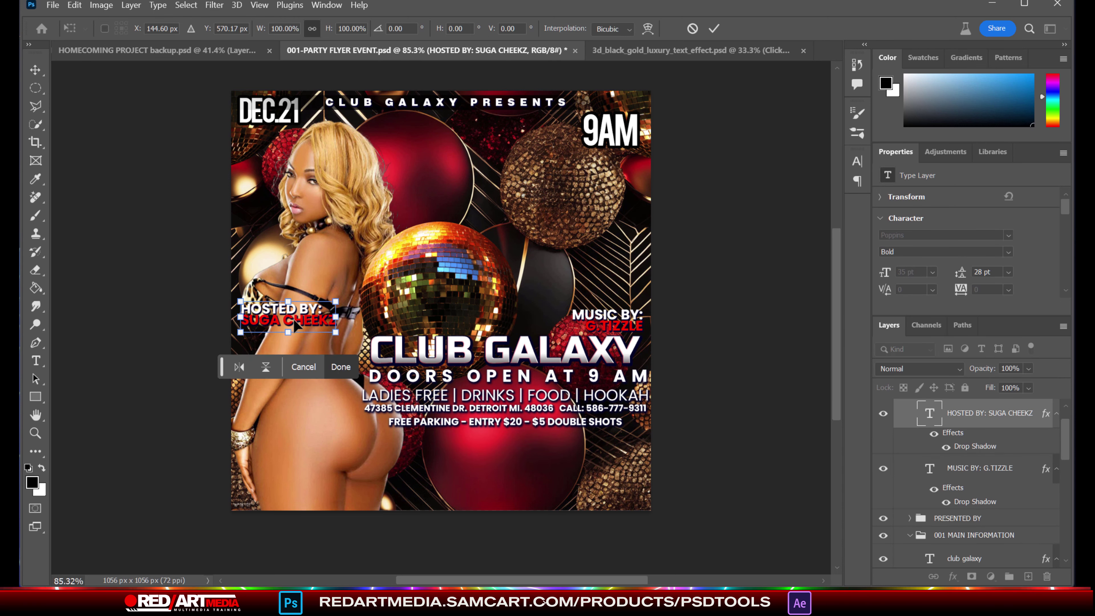
{"action": "left_click_drag", "start_coordinate": [301, 330], "coordinate": [327, 484]}
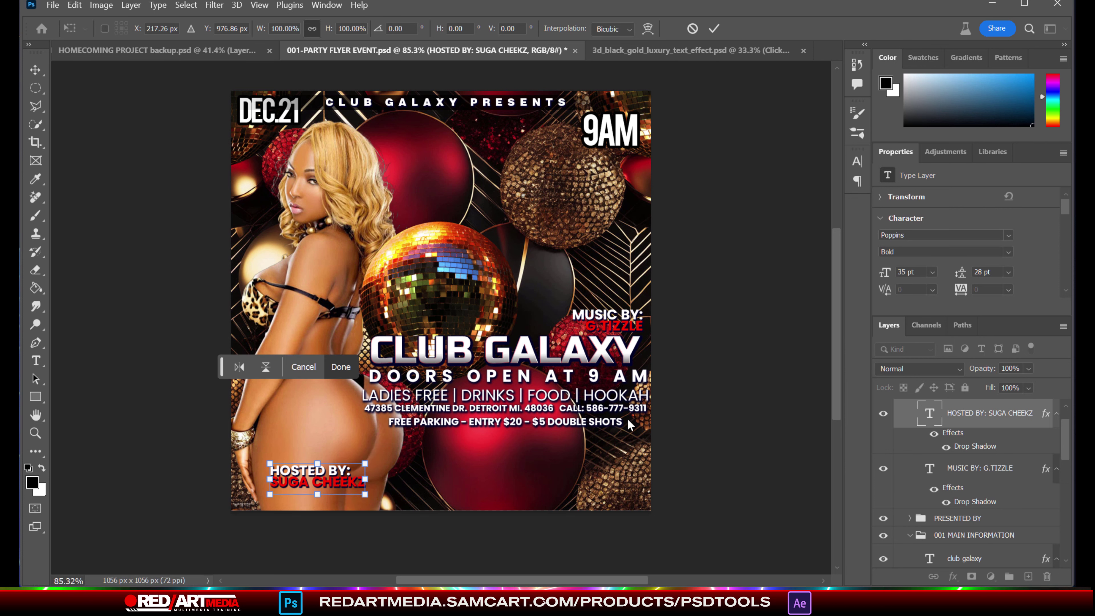
{"action": "key", "text": "Return"}
Step: Move the MUSIC BY text into the flyer's lower-right corner and enlarge it slightly
{"action": "left_click_drag", "start_coordinate": [621, 326], "coordinate": [548, 455]}
{"action": "key", "text": "ctrl+t"}
{"action": "left_click_drag", "start_coordinate": [595, 479], "coordinate": [631, 483]}
{"action": "key", "text": "Return"}
Step: Enlarge the HOSTED BY text to about 39 pt and shift it toward the flyer's lower-left corner
{"action": "left_click", "coordinate": [350, 484]}
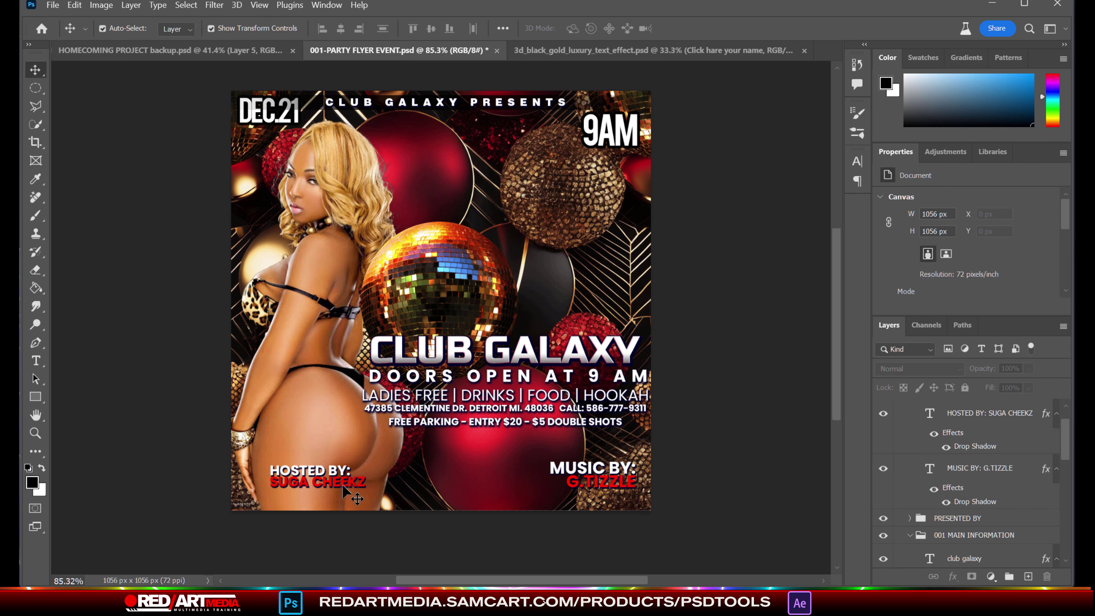
{"action": "left_click_drag", "start_coordinate": [364, 460], "coordinate": [320, 474]}
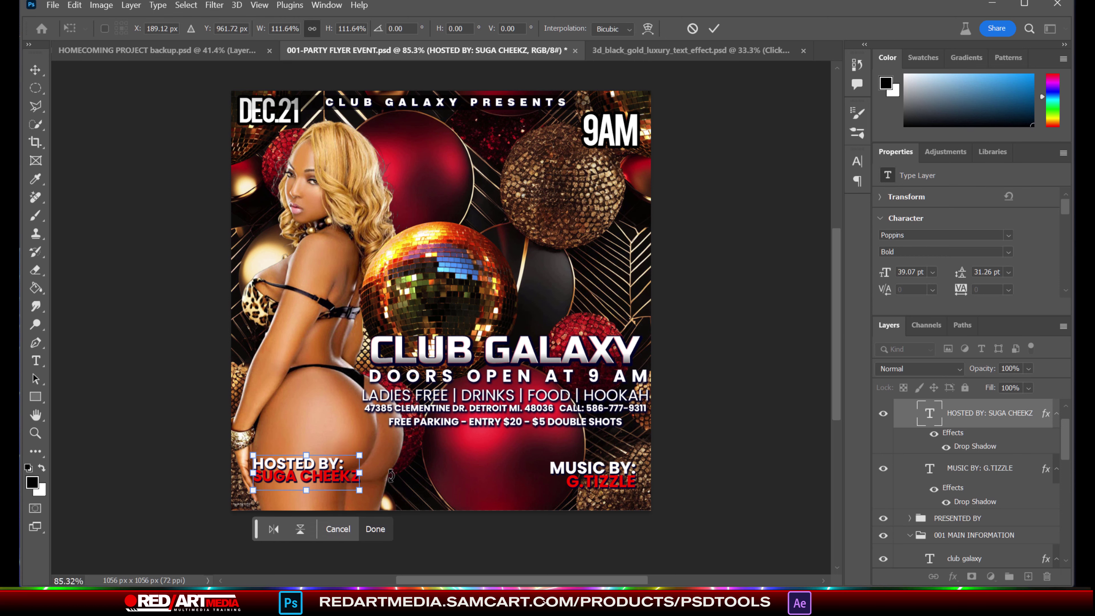
{"action": "key", "text": "Return"}
Step: Move the 9AM time text up into the flyer's upper-right corner
{"action": "left_click", "coordinate": [716, 362]}
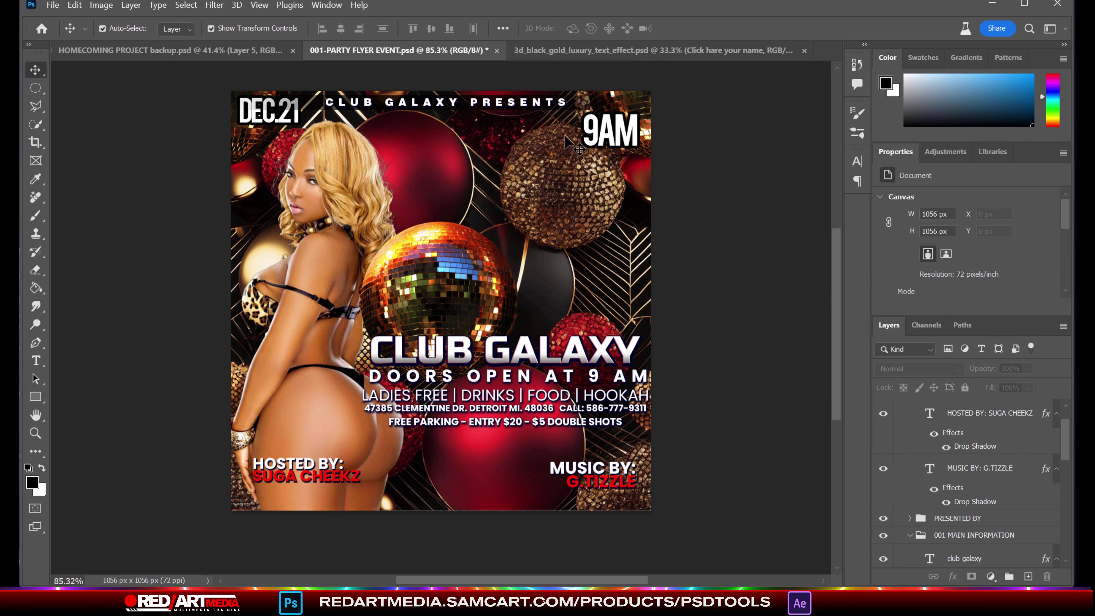
{"action": "left_click", "coordinate": [604, 132]}
{"action": "left_click_drag", "start_coordinate": [603, 131], "coordinate": [624, 119]}
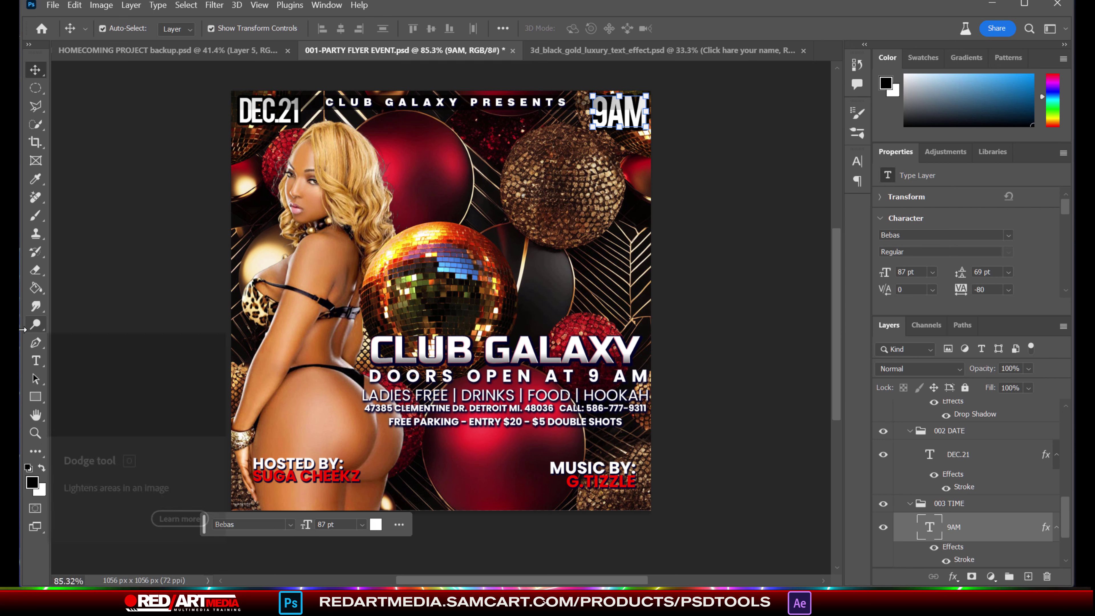
{"action": "left_click", "coordinate": [35, 360]}
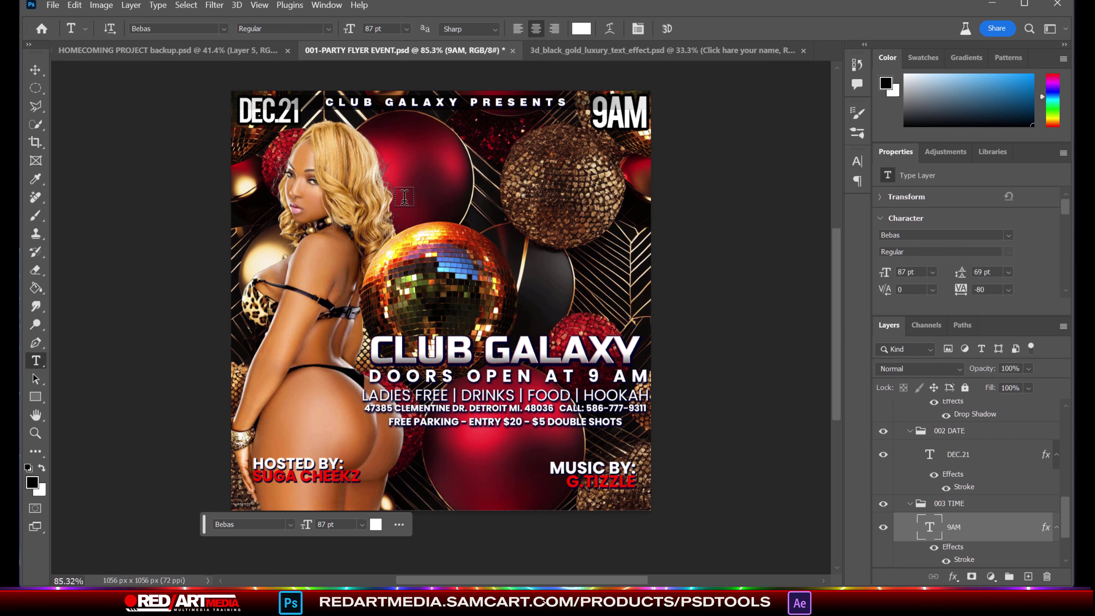
{"action": "left_click", "coordinate": [402, 201]}
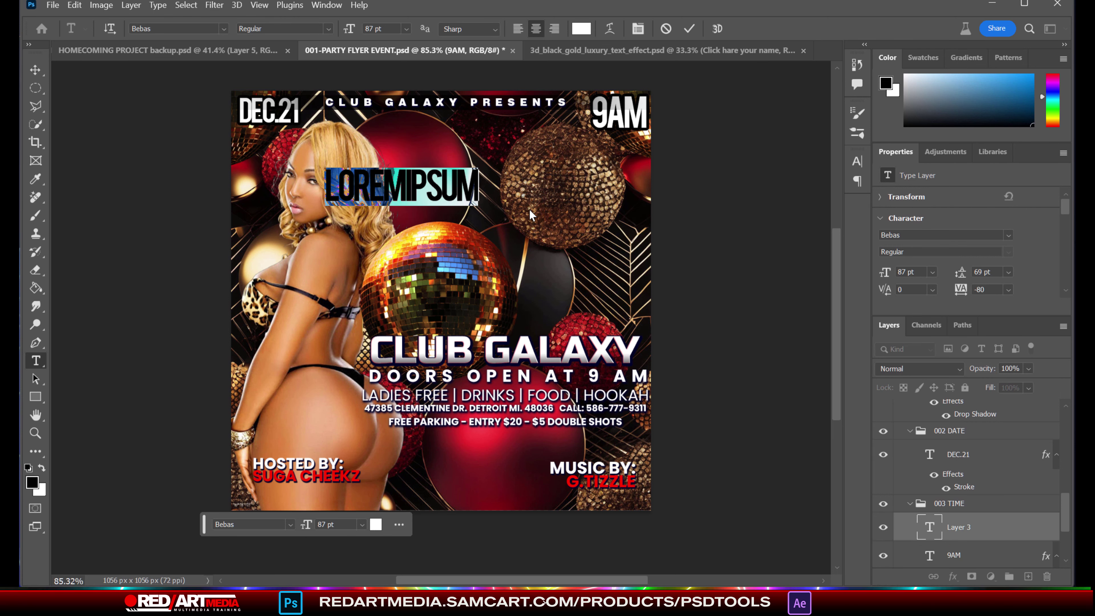
{"action": "key", "text": "BackSpace"}
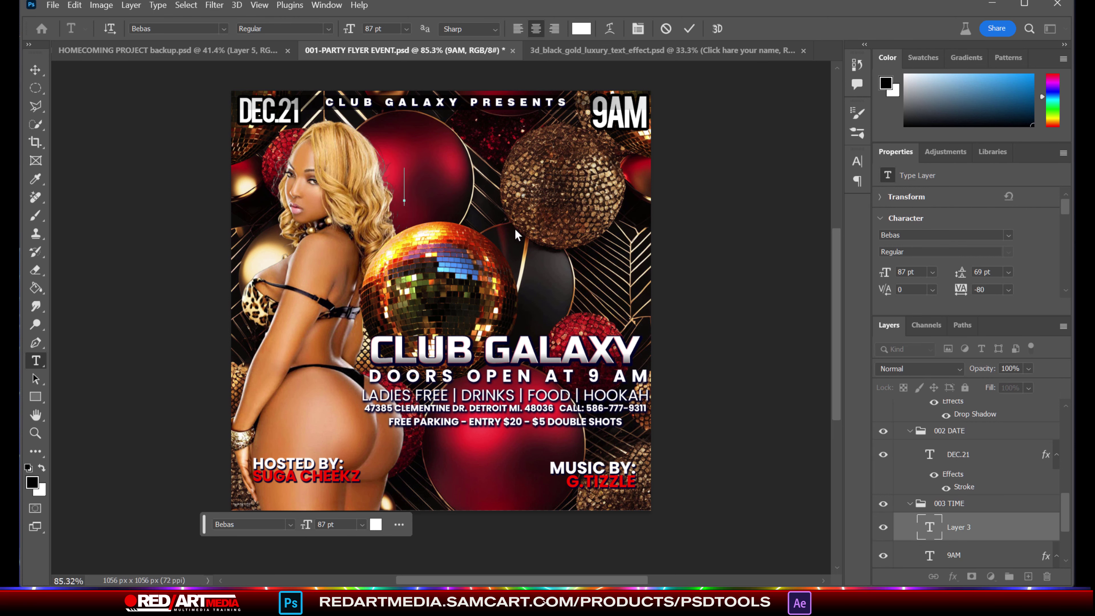
{"action": "left_click", "coordinate": [51, 5]}
{"action": "key", "text": "Escape"}
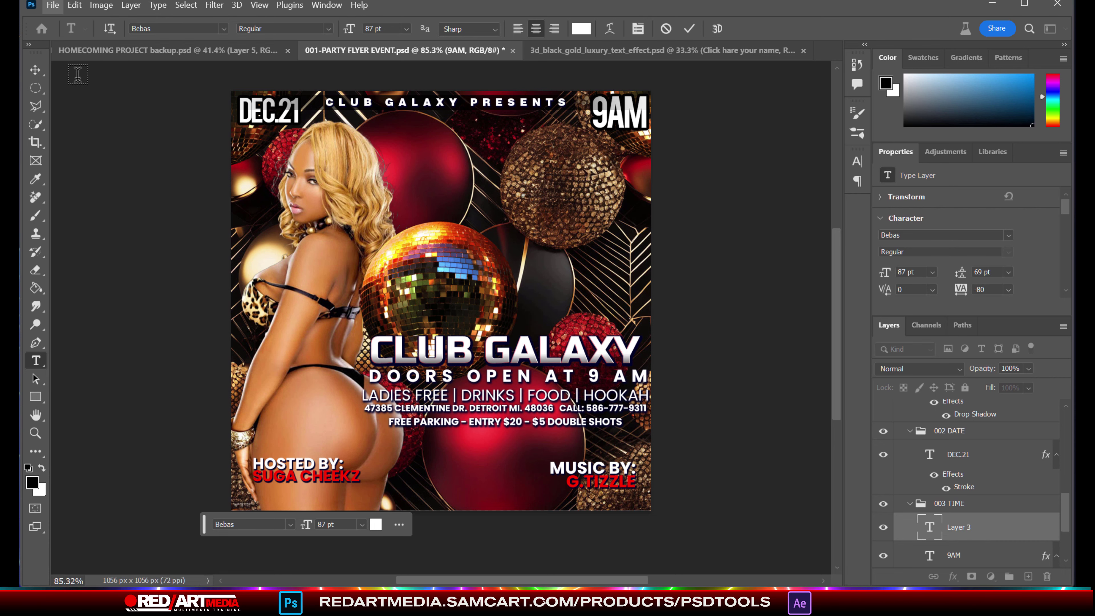
{"action": "left_click", "coordinate": [35, 69]}
Step: Browse for a file to open in FONTS > 3D TEXT EFFECT PACKAGE > TEXT EFFECT 200+MODERN of the Ultimate Photoshop Essential Toolbox
{"action": "left_click", "coordinate": [53, 5]}
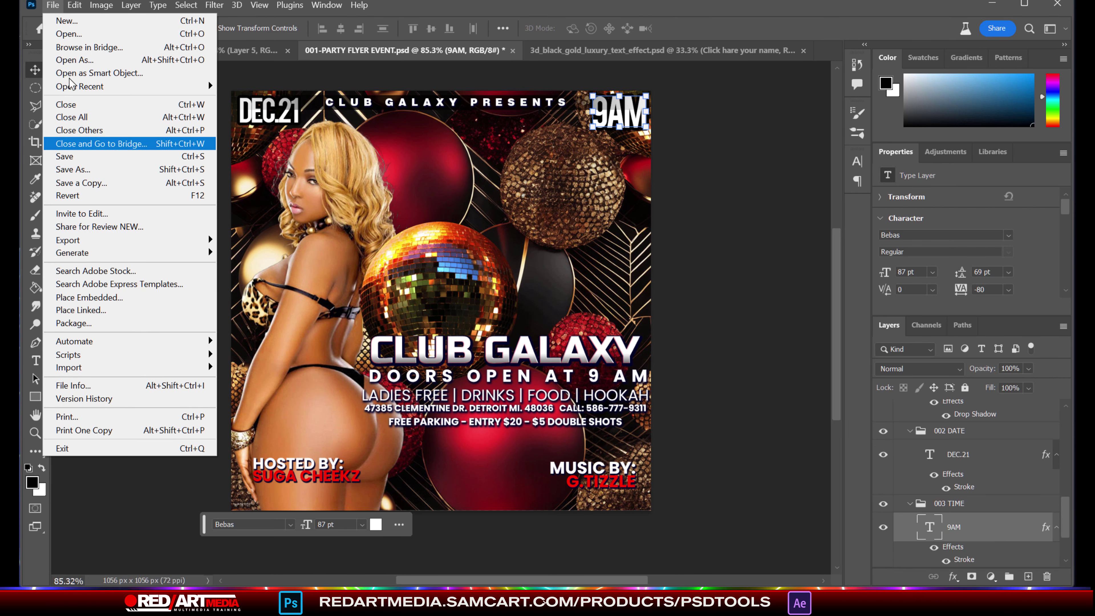
{"action": "left_click", "coordinate": [69, 34]}
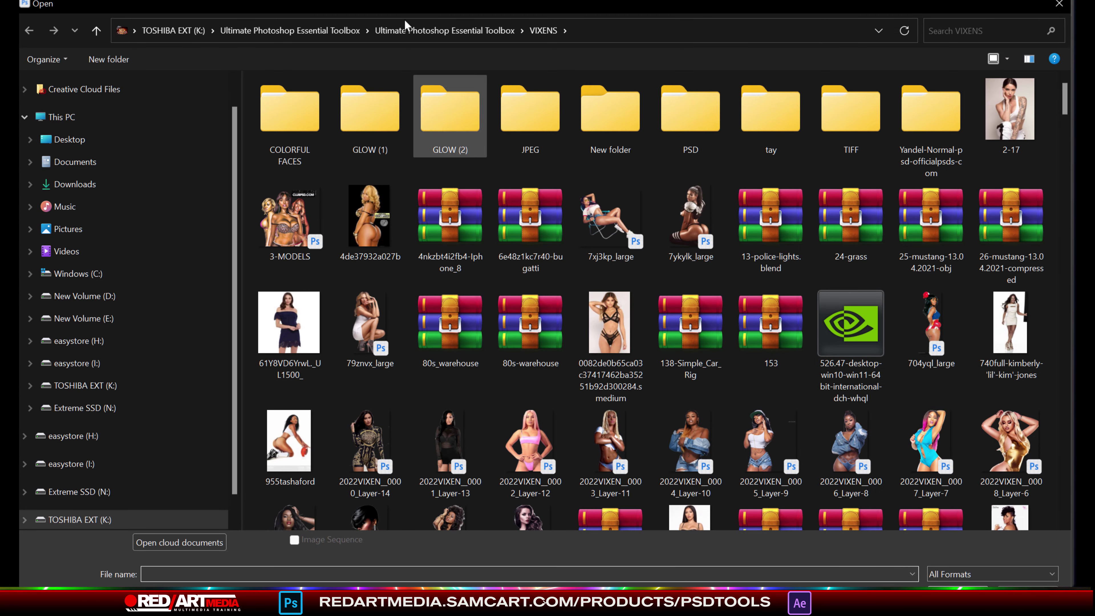
{"action": "left_click", "coordinate": [322, 30]}
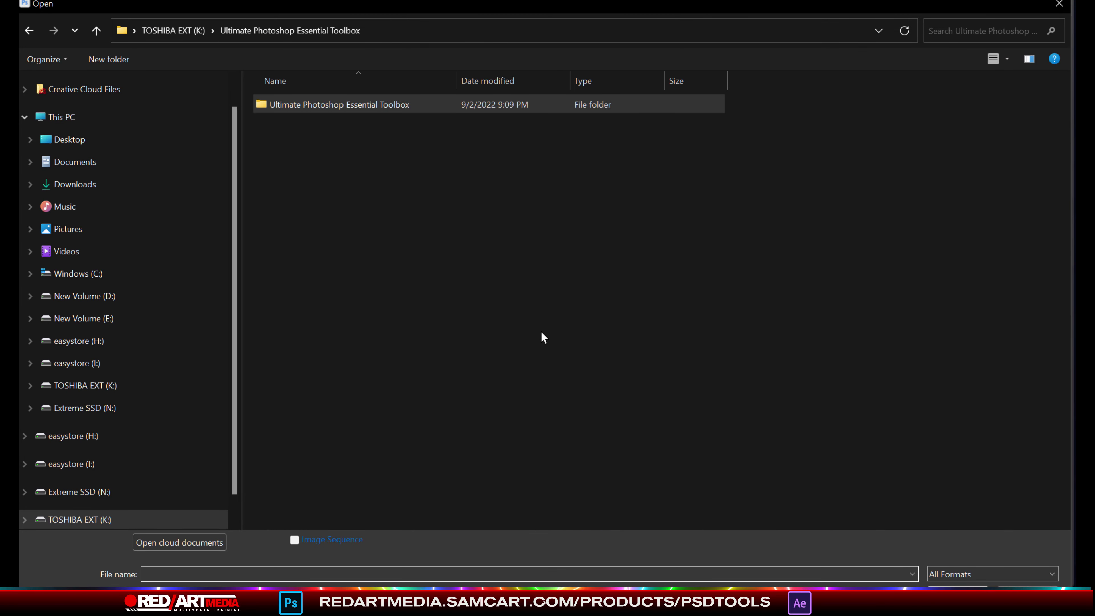
{"action": "double_click", "coordinate": [354, 105]}
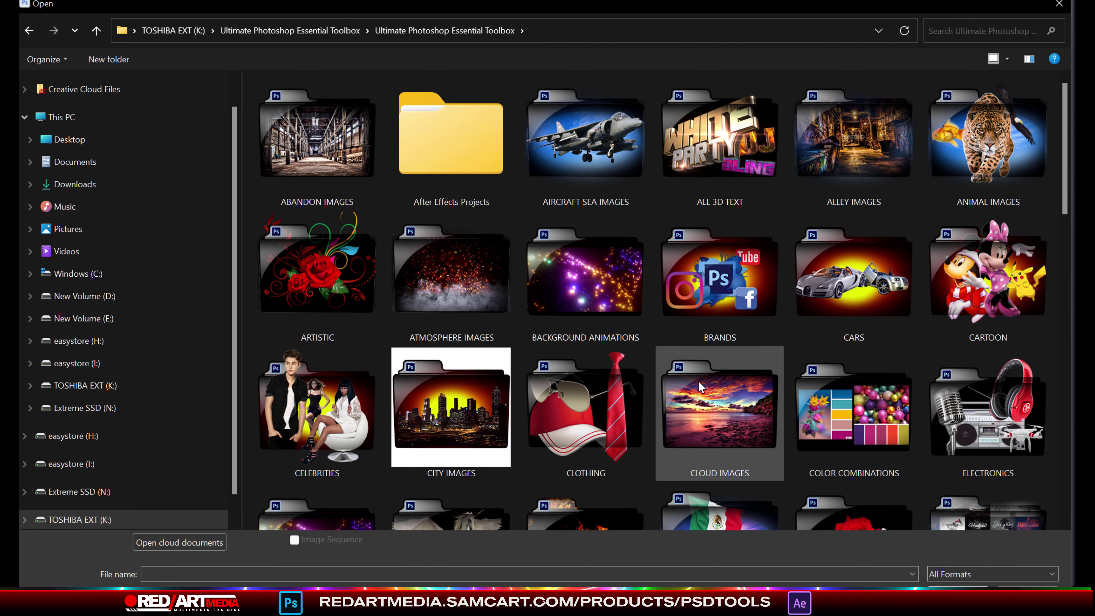
{"action": "scroll", "coordinate": [759, 394], "scroll_direction": "down", "scroll_amount": 4}
{"action": "double_click", "coordinate": [1000, 307]}
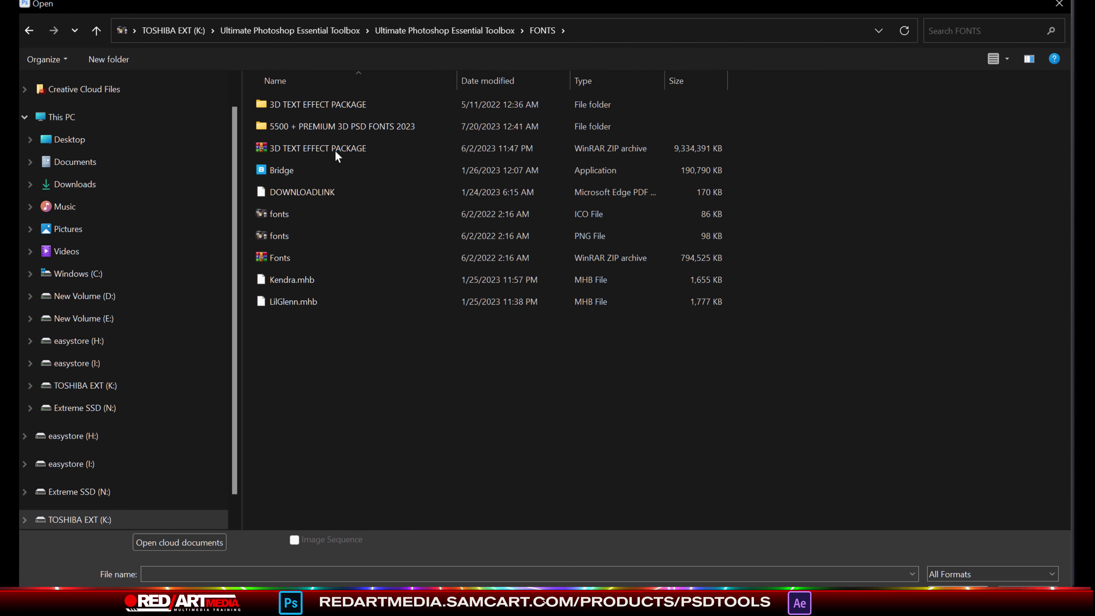
{"action": "double_click", "coordinate": [330, 104]}
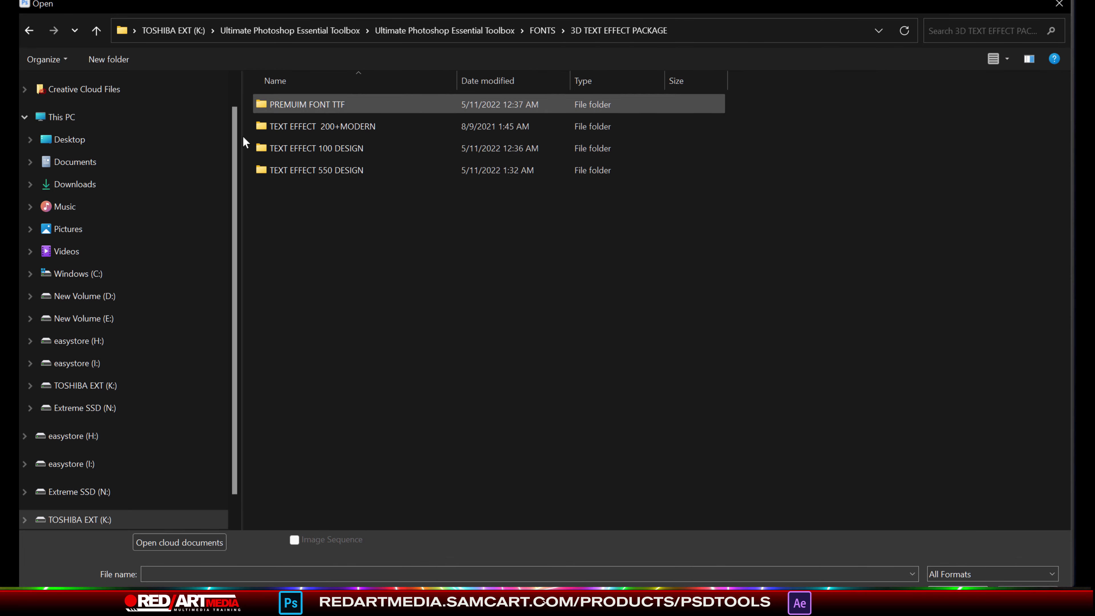
{"action": "double_click", "coordinate": [333, 127]}
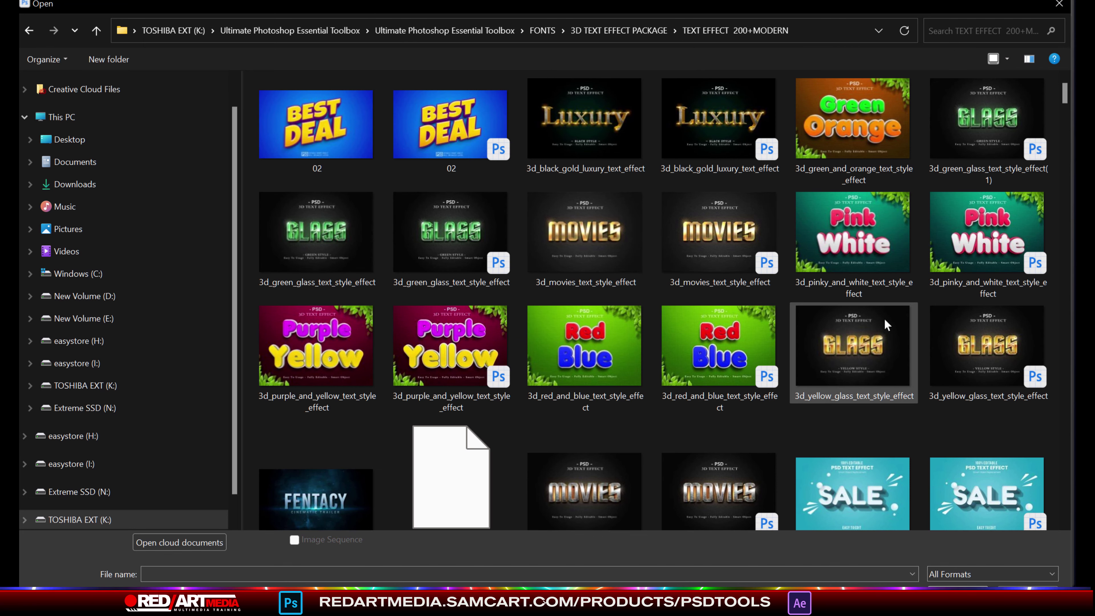
{"action": "left_click_drag", "start_coordinate": [525, 7], "coordinate": [490, 66]}
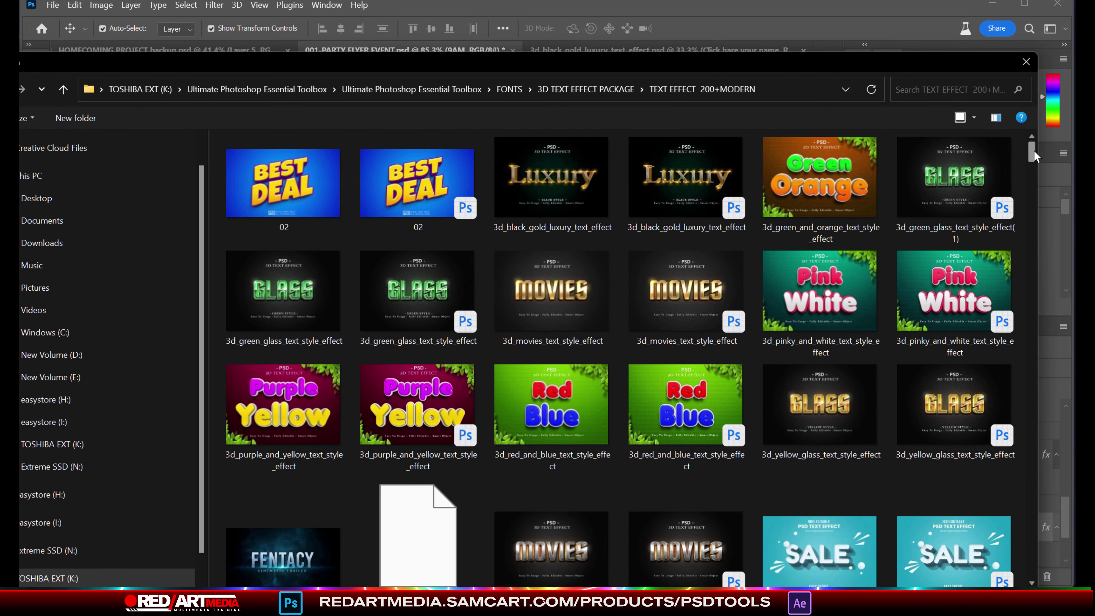
{"action": "left_click_drag", "start_coordinate": [1035, 150], "coordinate": [1030, 195]}
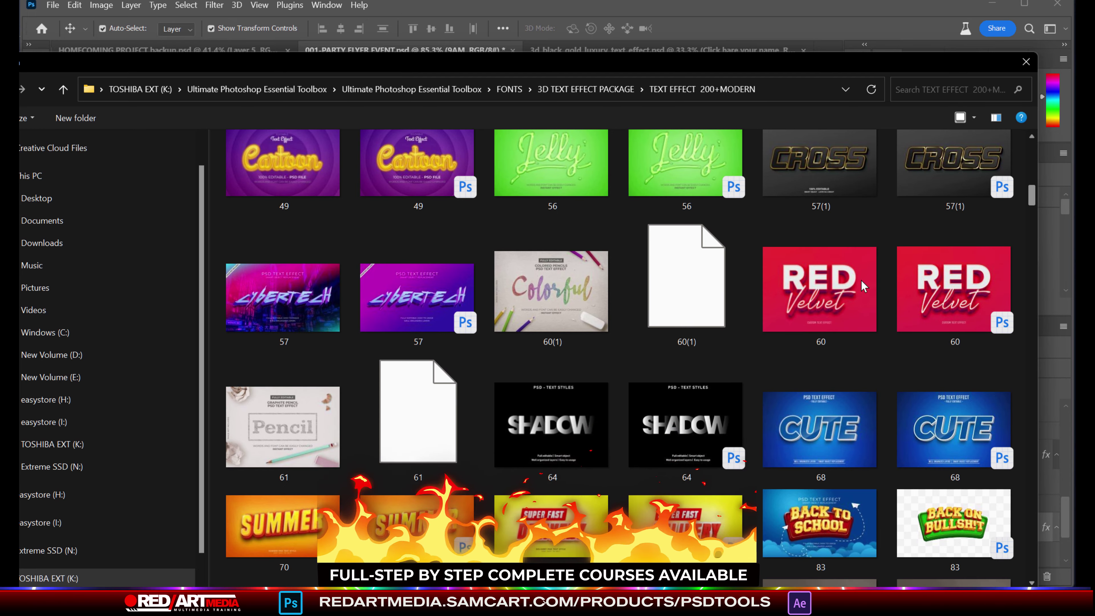
{"action": "double_click", "coordinate": [811, 290]}
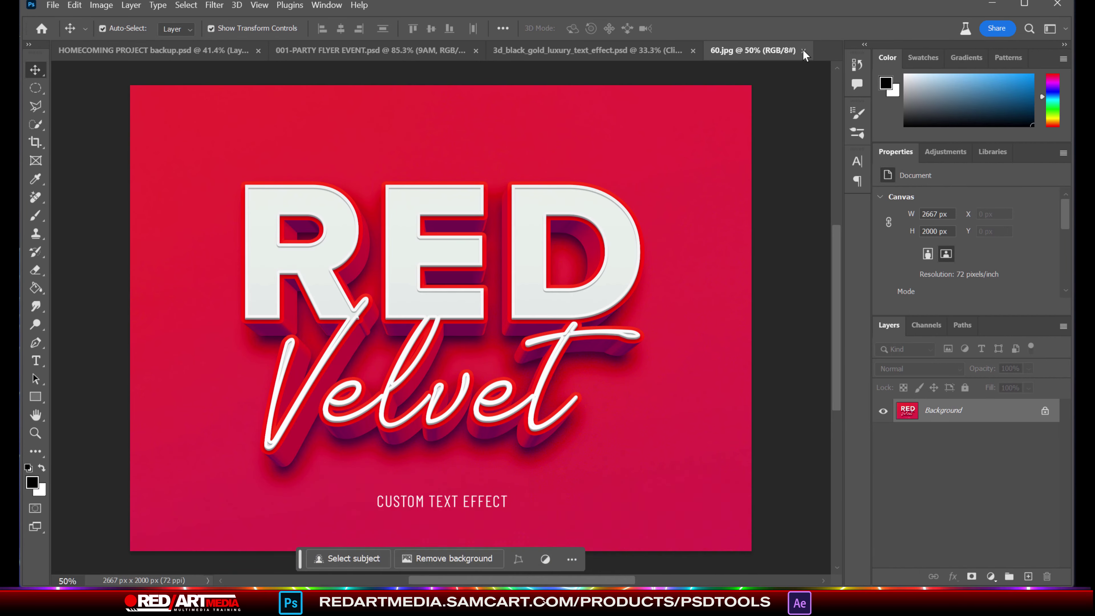
{"action": "left_click", "coordinate": [803, 50]}
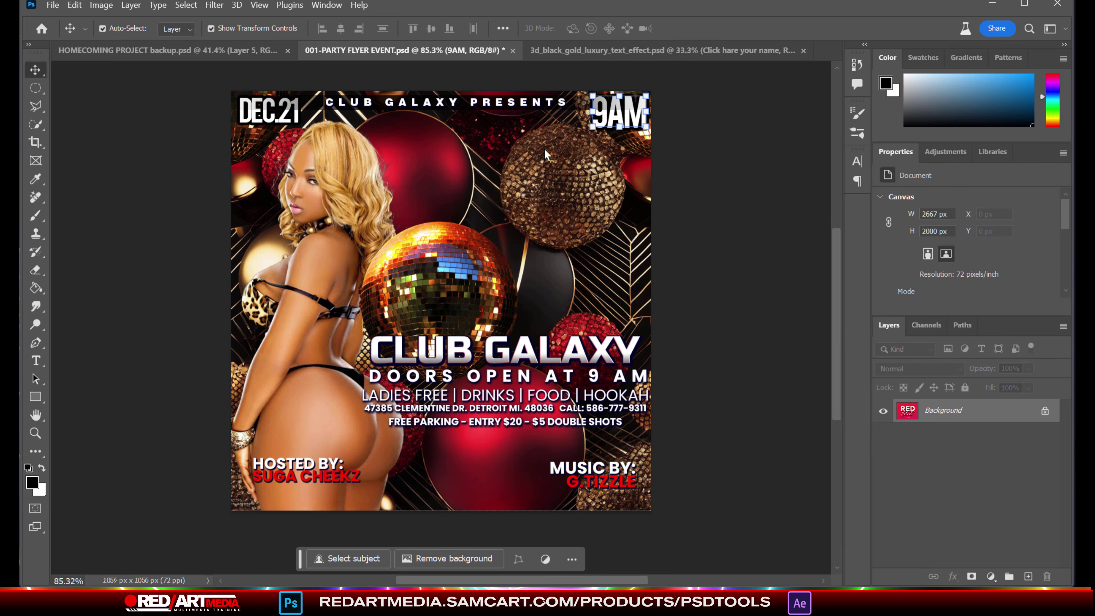
Step: Open the Red Velvet text effect file 60.psd from the TEXT EFFECT 200+MODERN folder
{"action": "left_click", "coordinate": [53, 5]}
{"action": "left_click", "coordinate": [50, 37]}
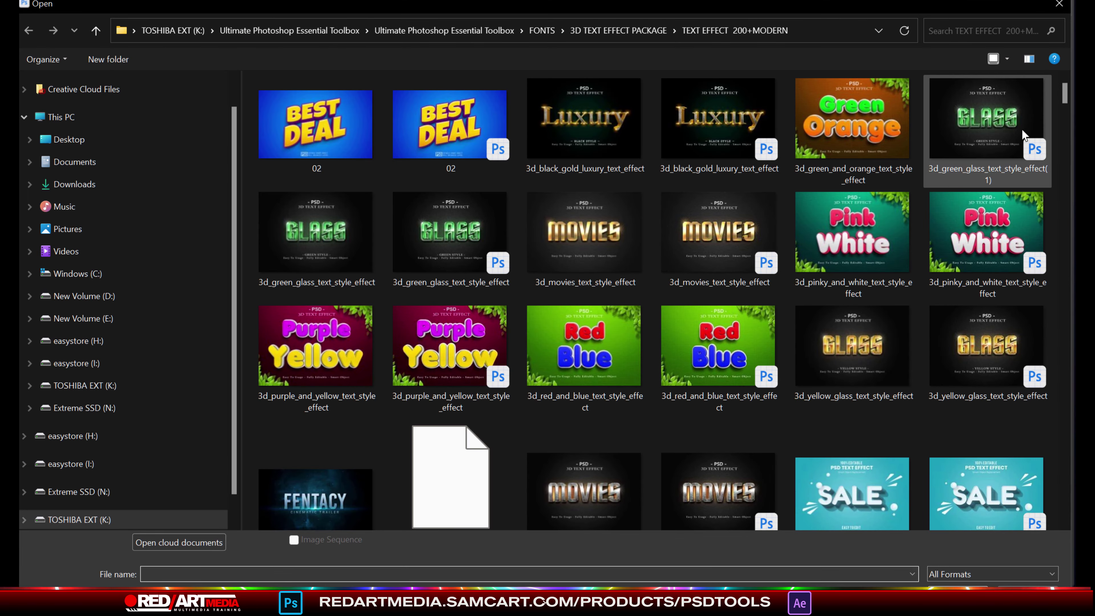
{"action": "left_click_drag", "start_coordinate": [1063, 87], "coordinate": [1061, 132]}
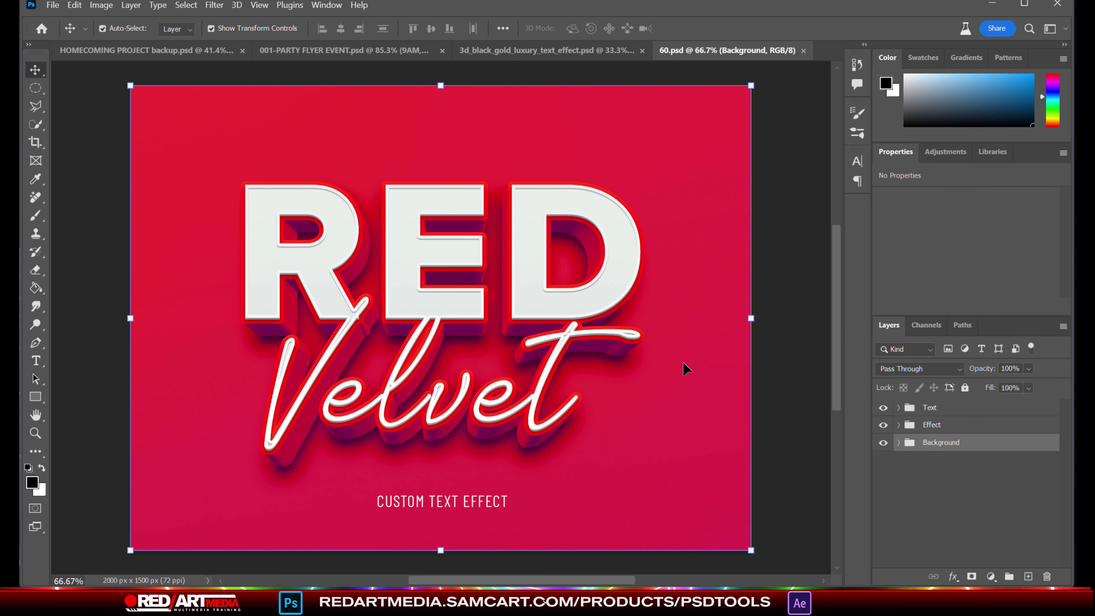
Step: Hide the Background group of the Red Velvet file and expand the Text group to reach its editable text layer
{"action": "left_click", "coordinate": [883, 443]}
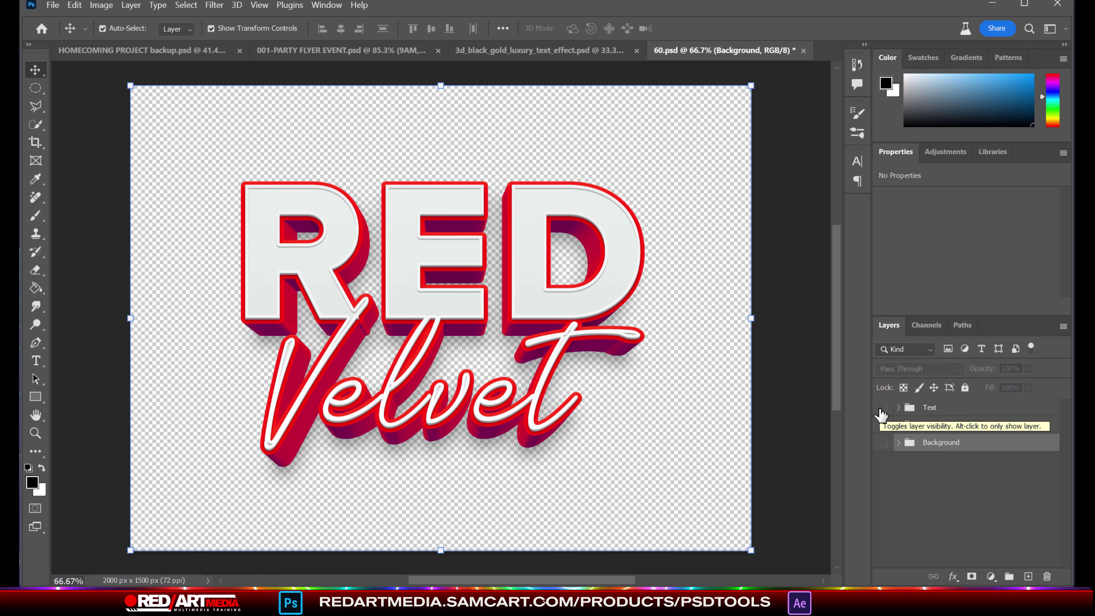
{"action": "left_click", "coordinate": [883, 424]}
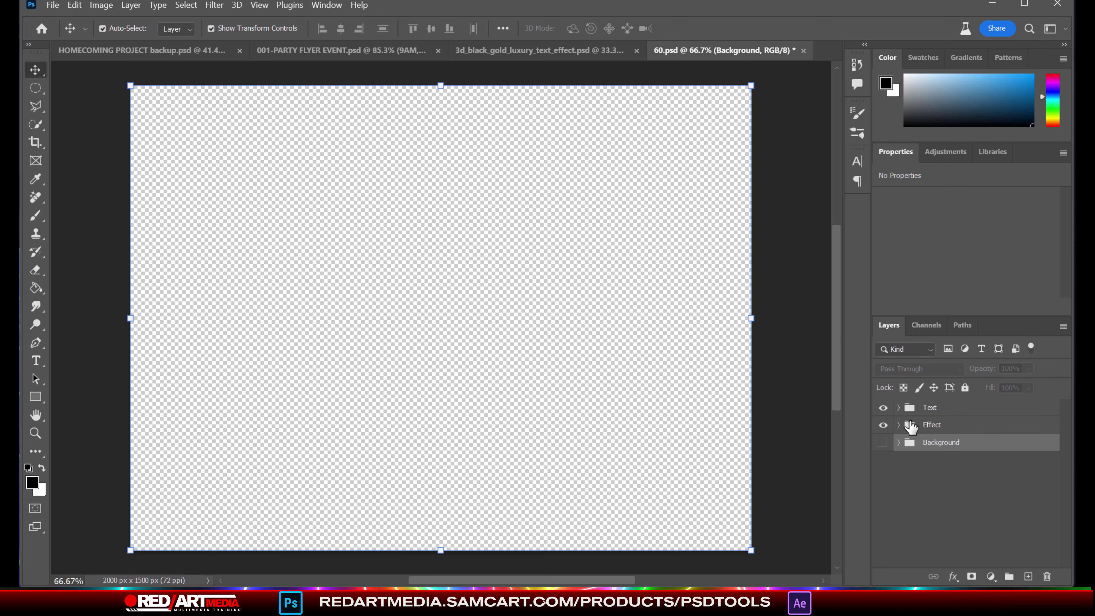
{"action": "left_click", "coordinate": [899, 408]}
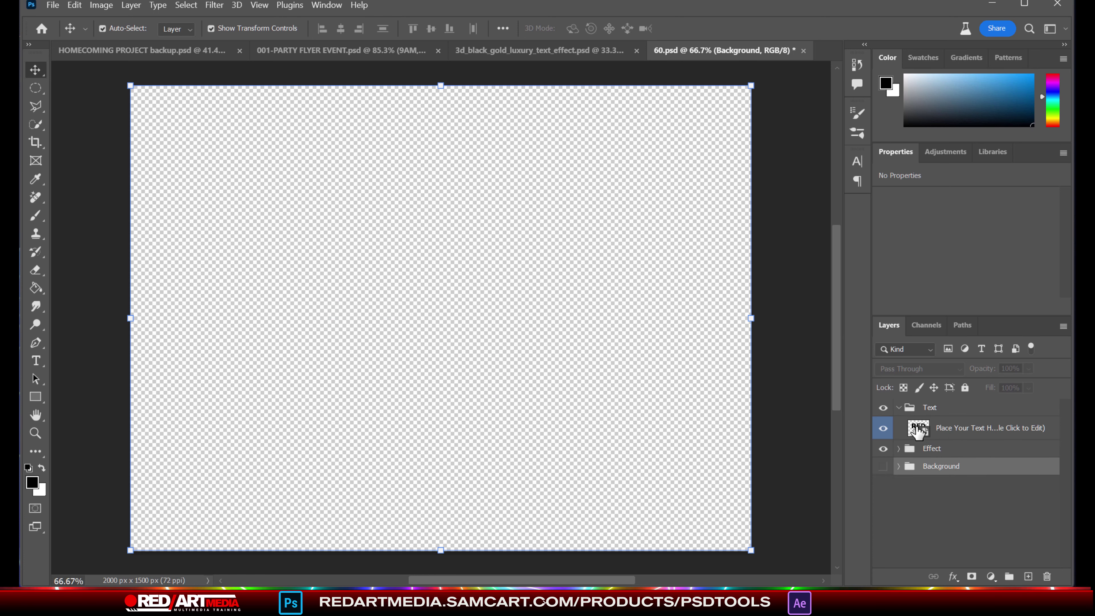
Step: Open the placeholder text smart object and replace the missing font of the RED text layer with the default
{"action": "left_click", "coordinate": [919, 429]}
{"action": "double_click", "coordinate": [918, 429]}
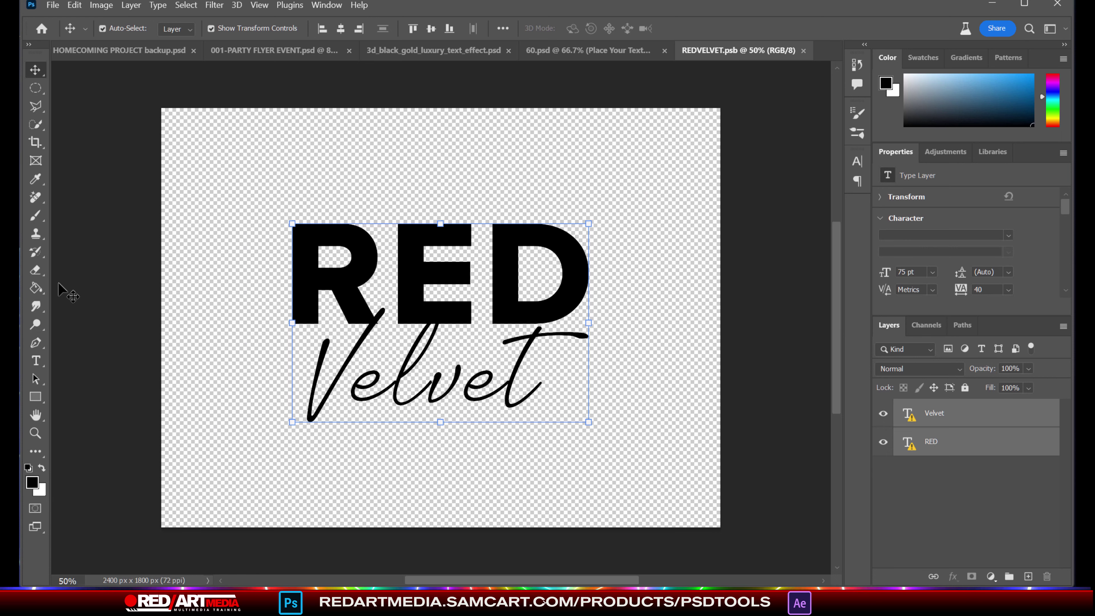
{"action": "left_click", "coordinate": [36, 361]}
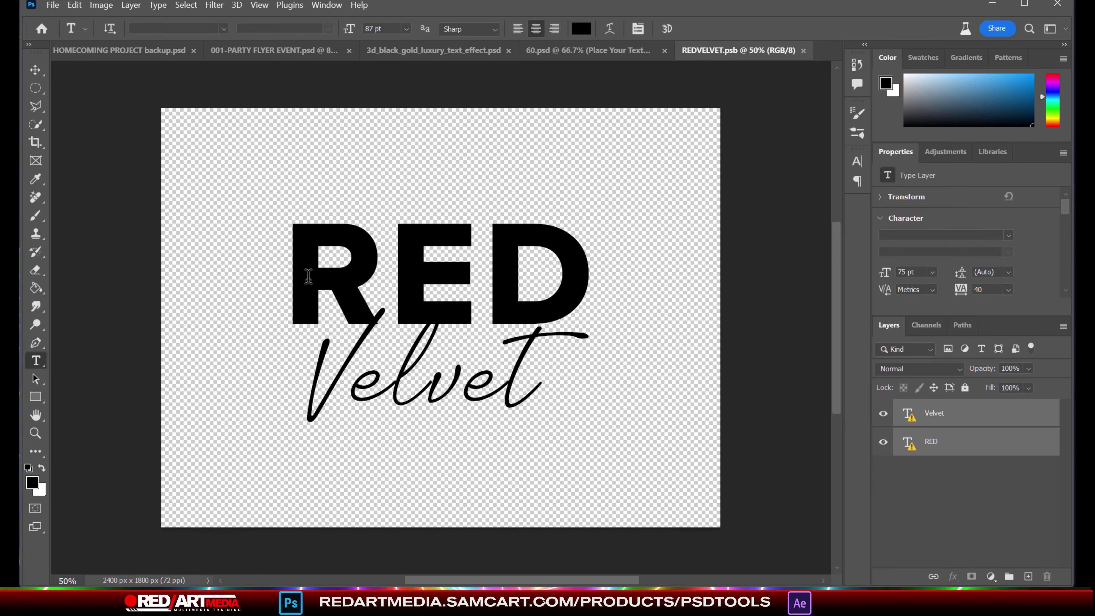
{"action": "left_click_drag", "start_coordinate": [294, 267], "coordinate": [545, 261]}
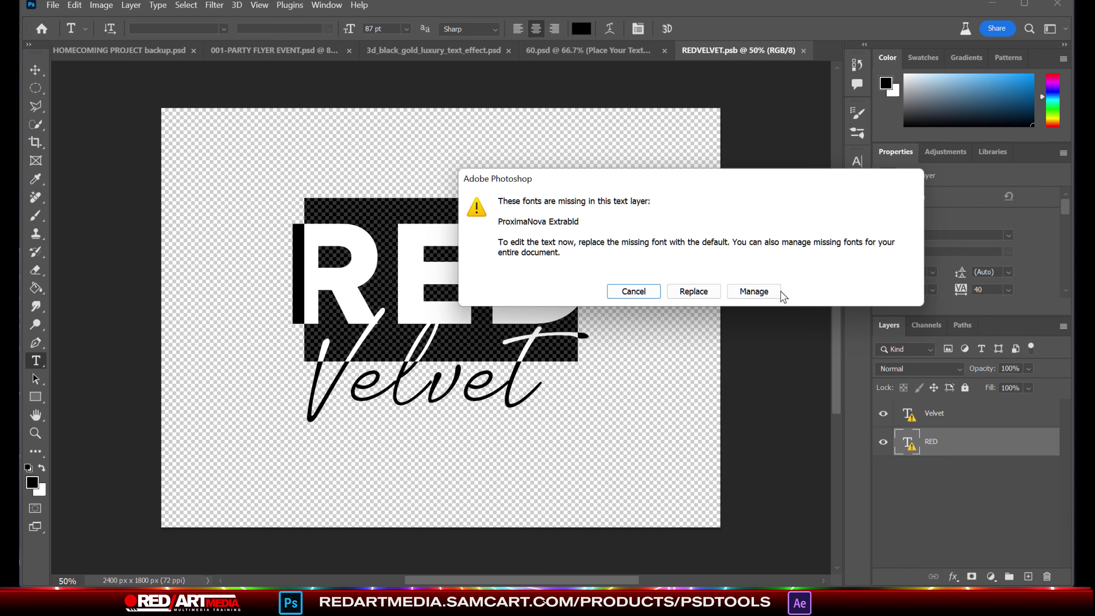
{"action": "left_click", "coordinate": [715, 290]}
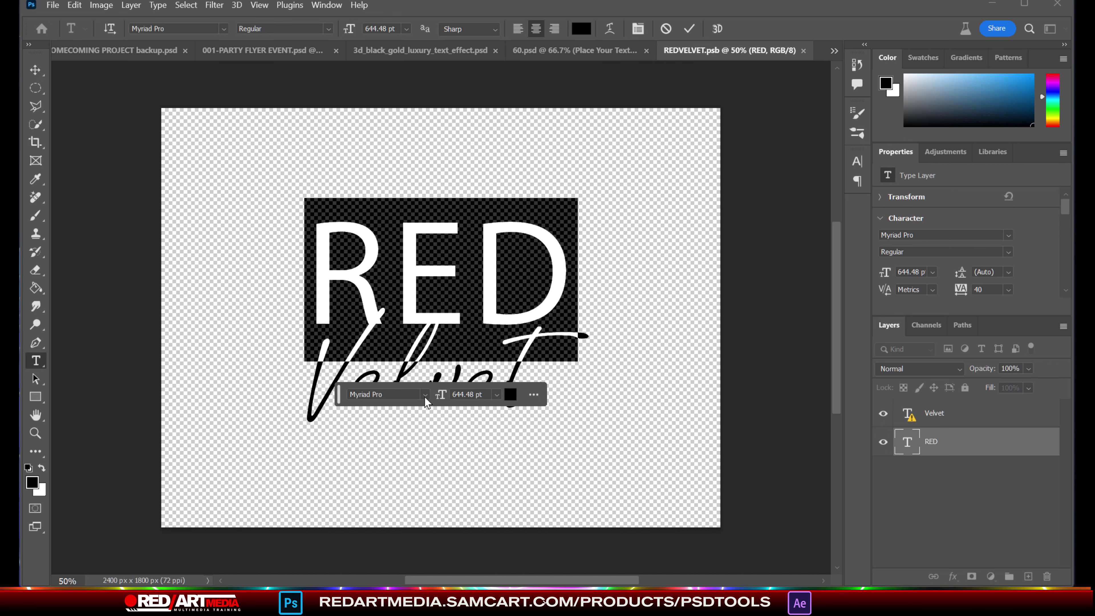
Step: Set the RED text's font to Helvetica LT Std Black from the Sans Serif fonts
{"action": "left_click", "coordinate": [424, 396]}
{"action": "left_click", "coordinate": [442, 413]}
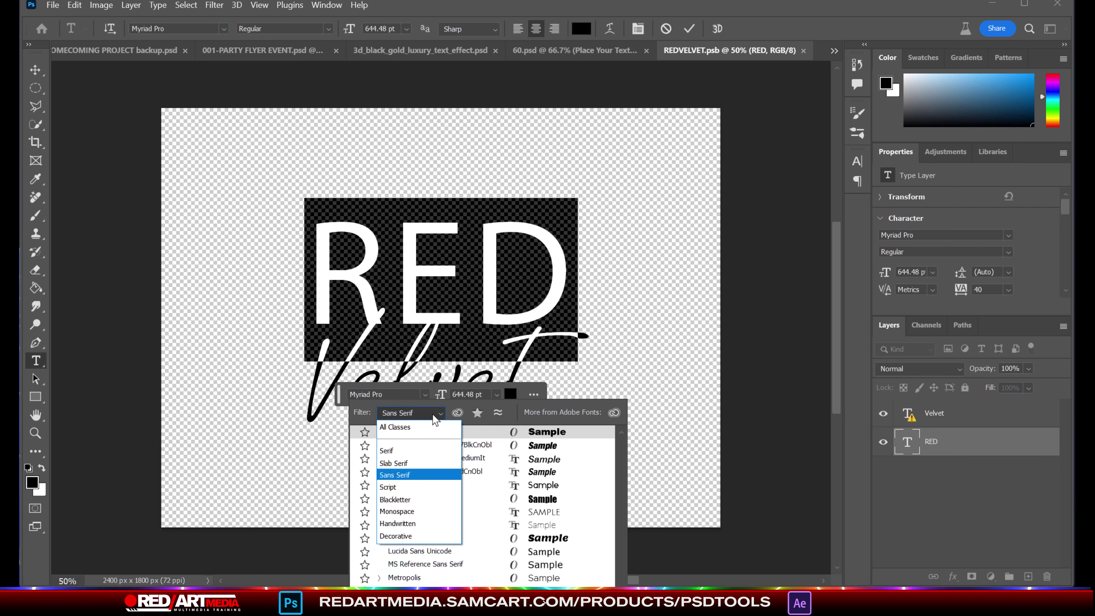
{"action": "left_click", "coordinate": [416, 474]}
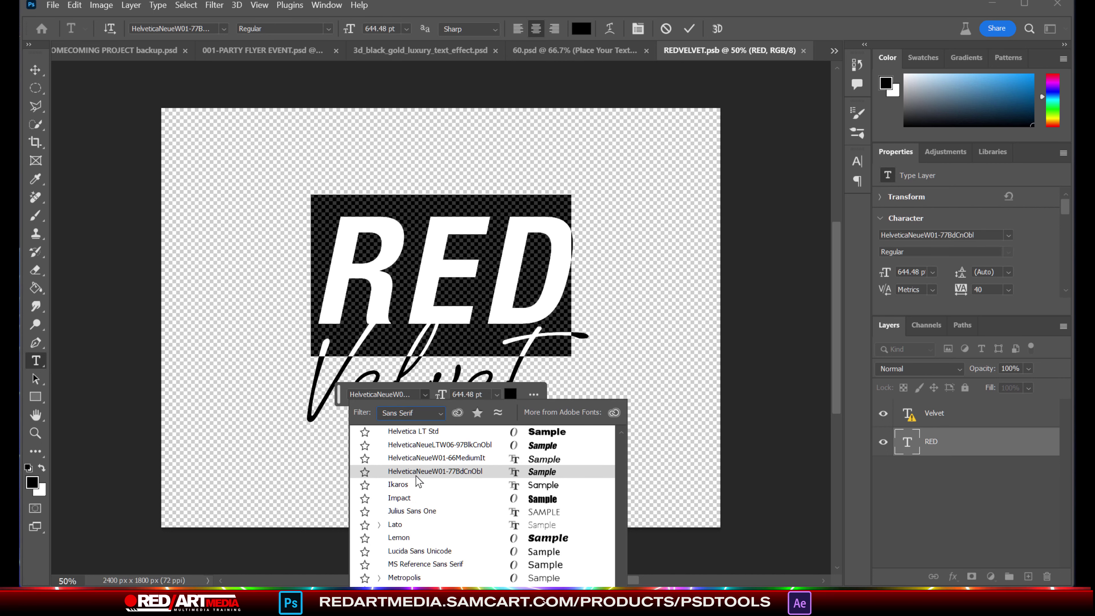
{"action": "left_click", "coordinate": [557, 435]}
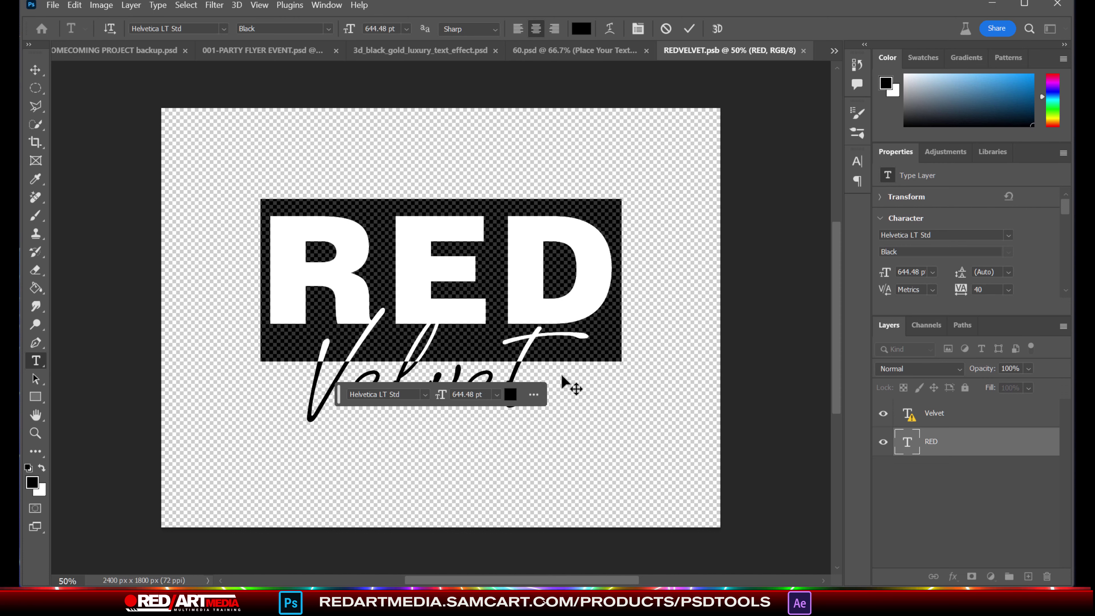
Step: Replace the word RED with THO'
{"action": "left_click", "coordinate": [502, 276]}
{"action": "left_click_drag", "start_coordinate": [267, 244], "coordinate": [581, 237]}
{"action": "type", "text": "THR"}
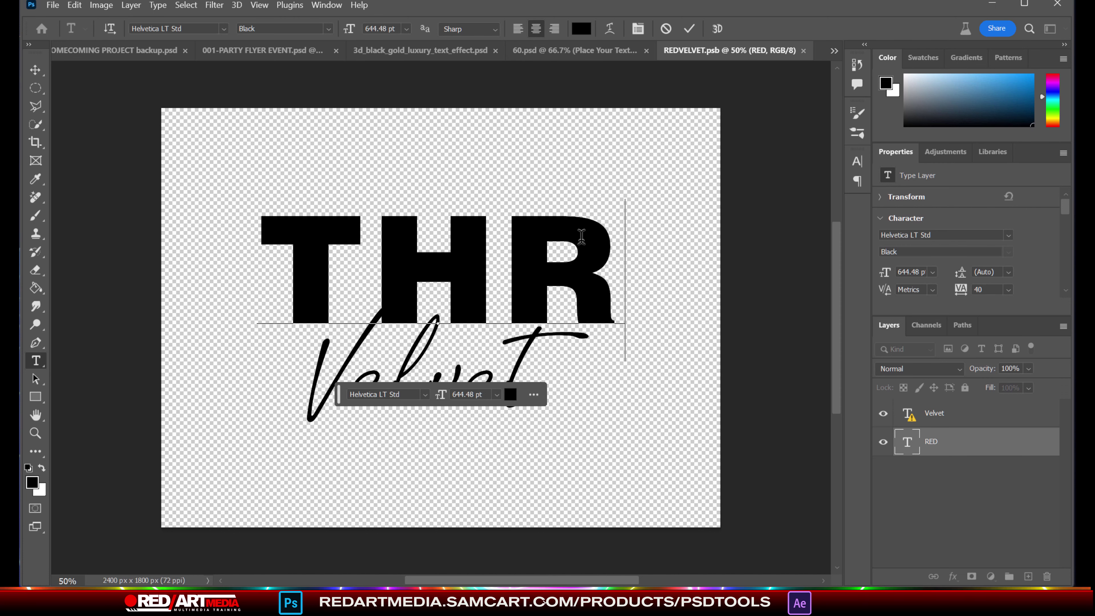
{"action": "type", "text": "O"}
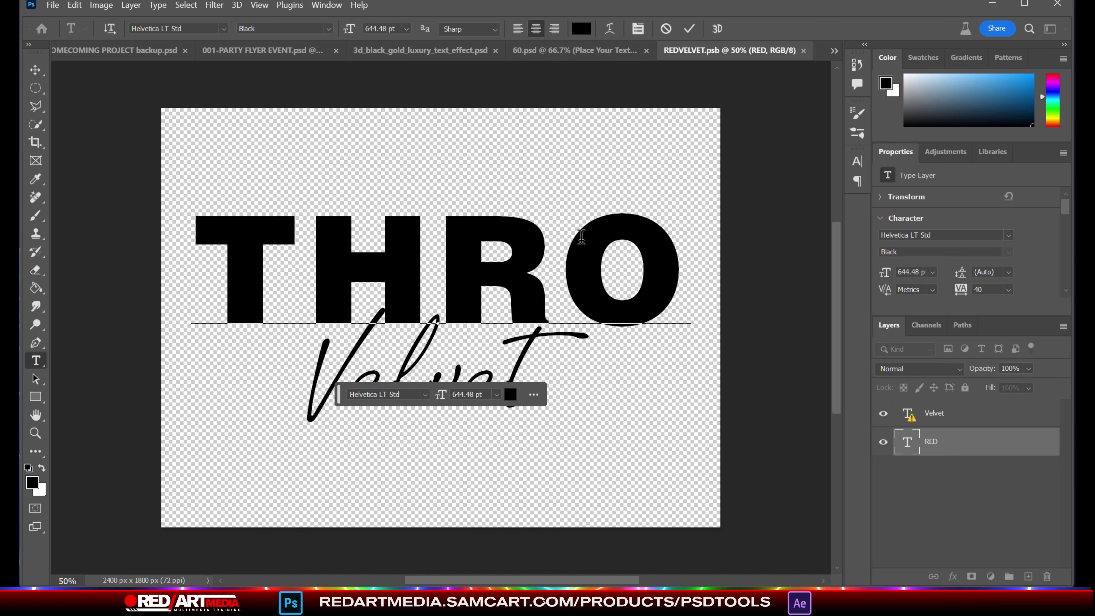
{"action": "key", "text": "BackSpace"}
{"action": "key", "text": "BackSpace"}
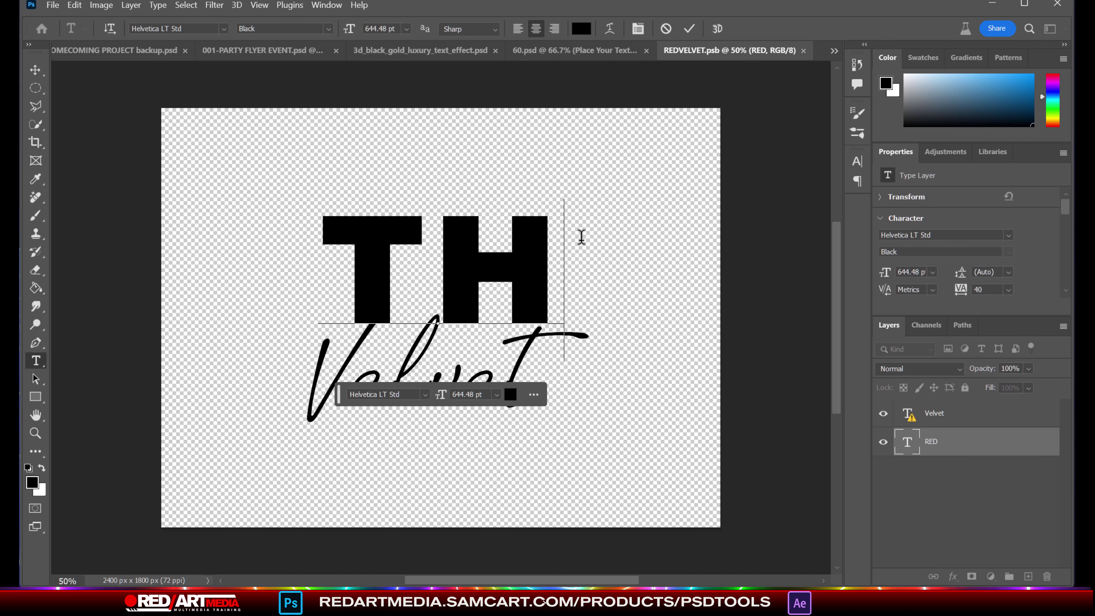
{"action": "type", "text": "O'"}
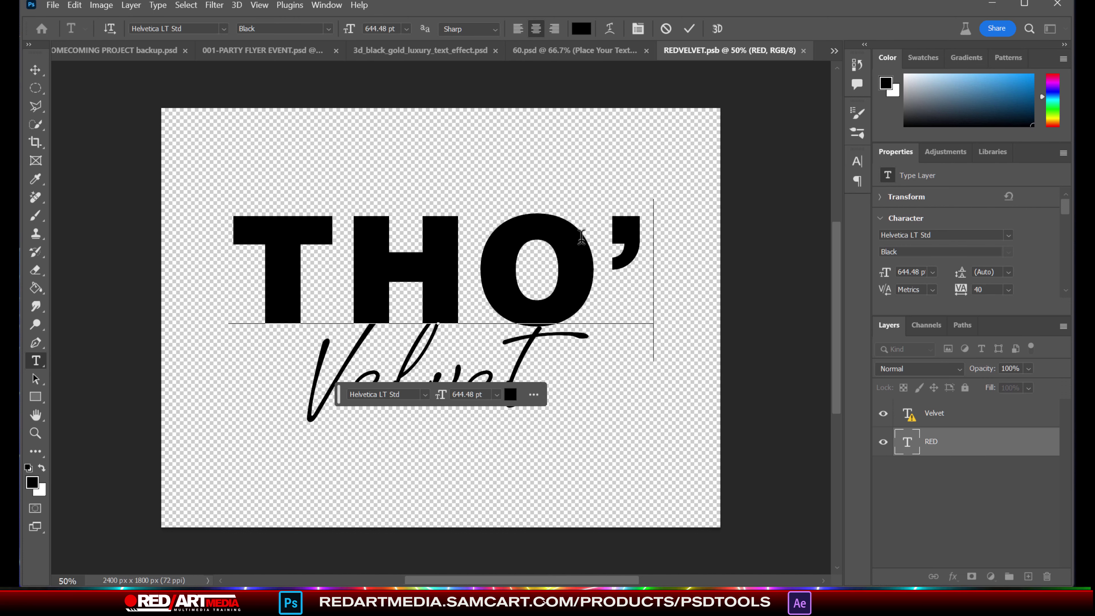
Step: Set the THO' text's tracking to -80 and its font size to 513 pt
{"action": "left_click_drag", "start_coordinate": [650, 237], "coordinate": [350, 181]}
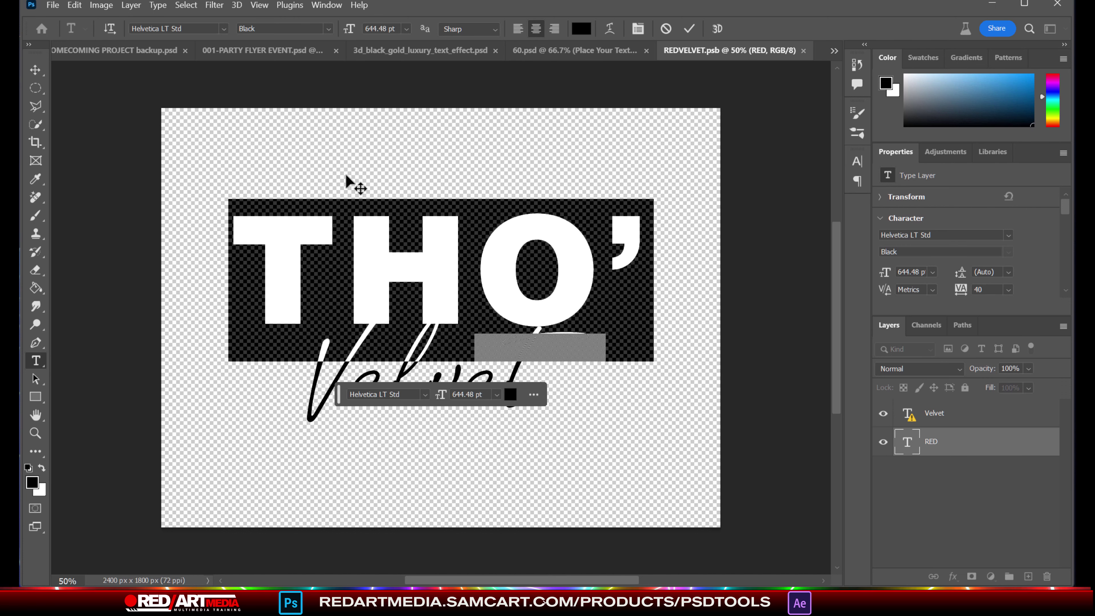
{"action": "left_click", "coordinate": [638, 28]}
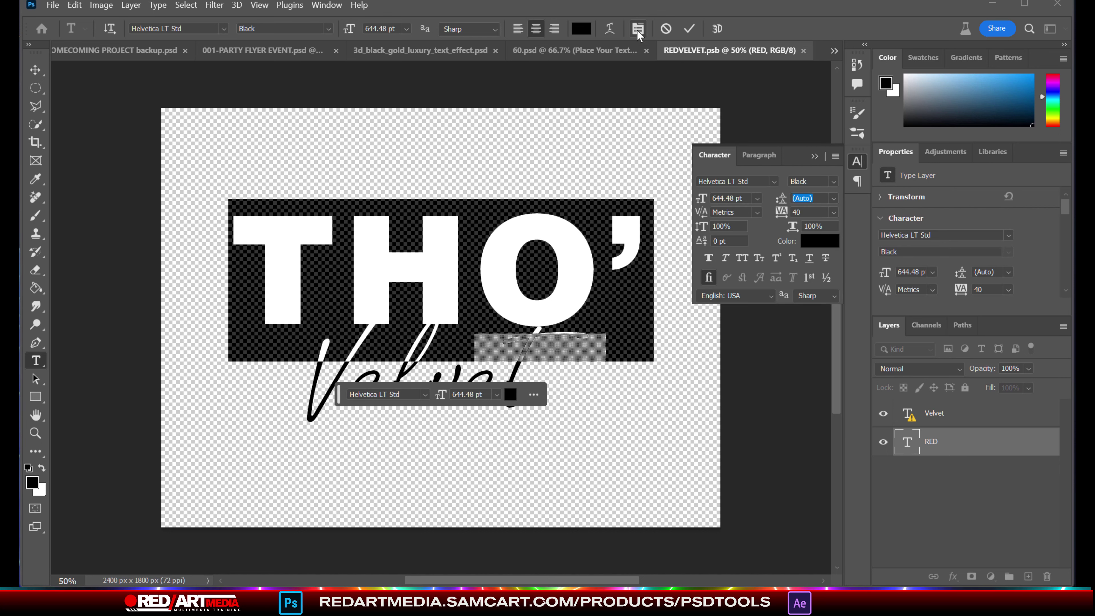
{"action": "key", "text": "Tab"}
{"action": "type", "text": "-100"}
{"action": "key", "text": "Return"}
{"action": "left_click_drag", "start_coordinate": [782, 220], "coordinate": [787, 219]}
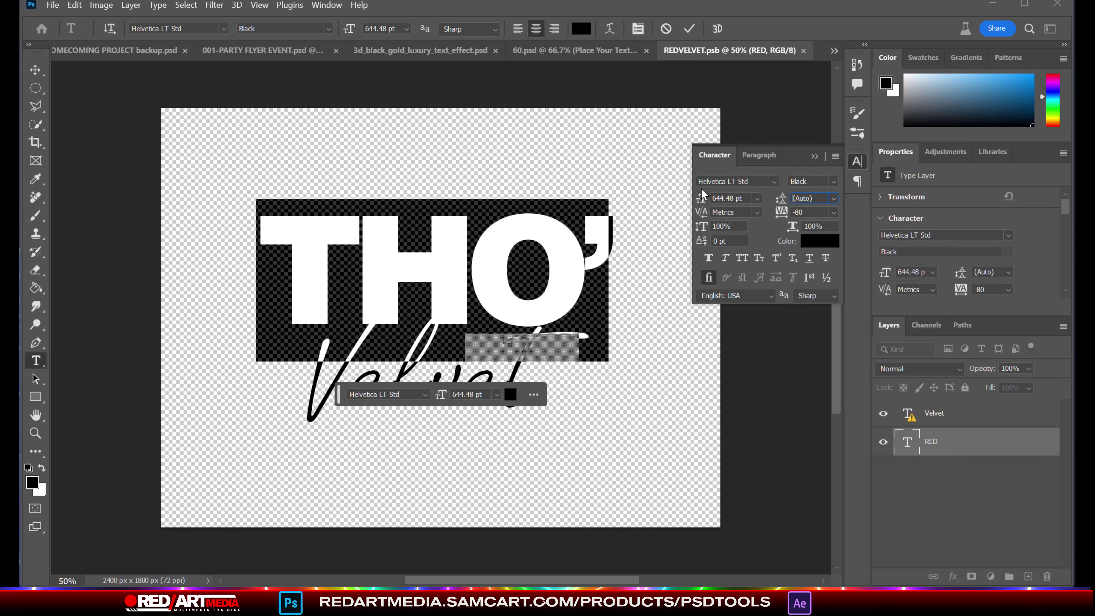
{"action": "left_click_drag", "start_coordinate": [699, 199], "coordinate": [609, 216]}
{"action": "key", "text": "Tab"}
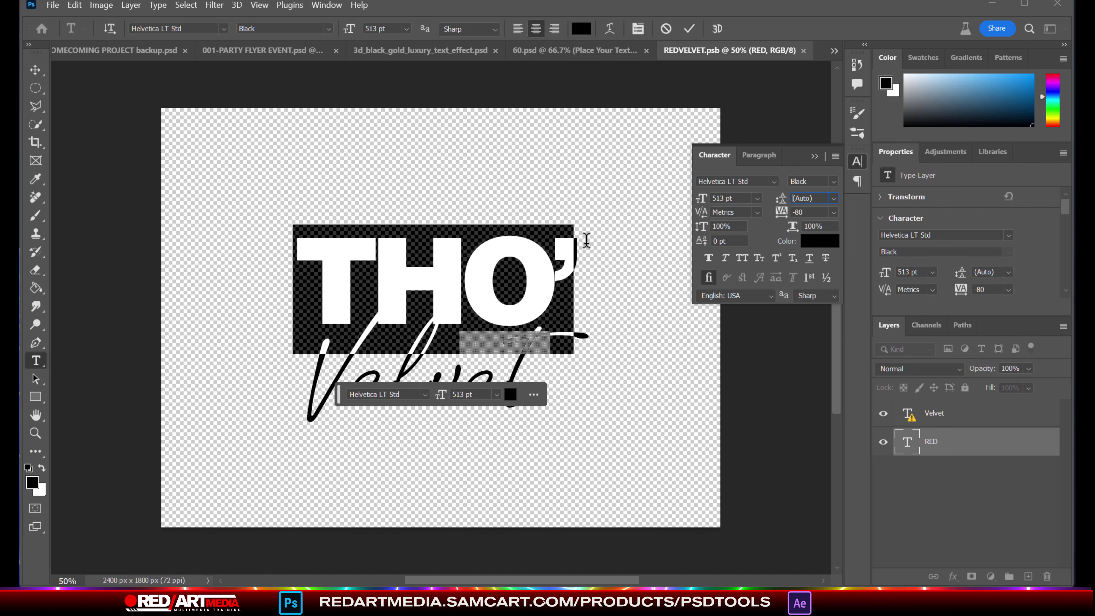
Step: Extend the text to THO' BACK and scale it down to about 80% so it fits within the canvas width
{"action": "left_click", "coordinate": [531, 238]}
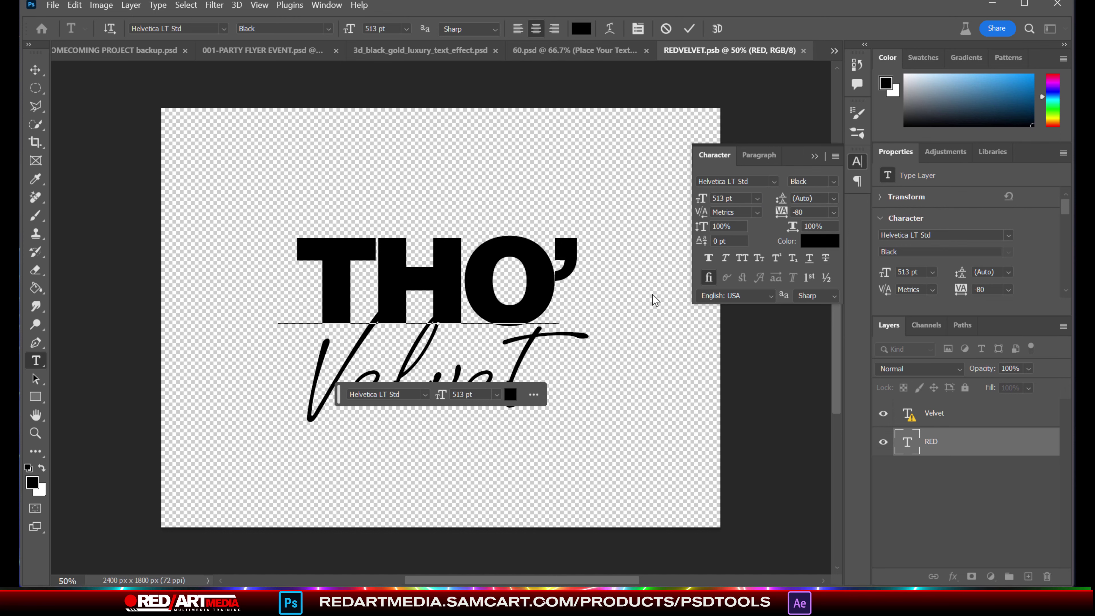
{"action": "type", "text": "BACK"}
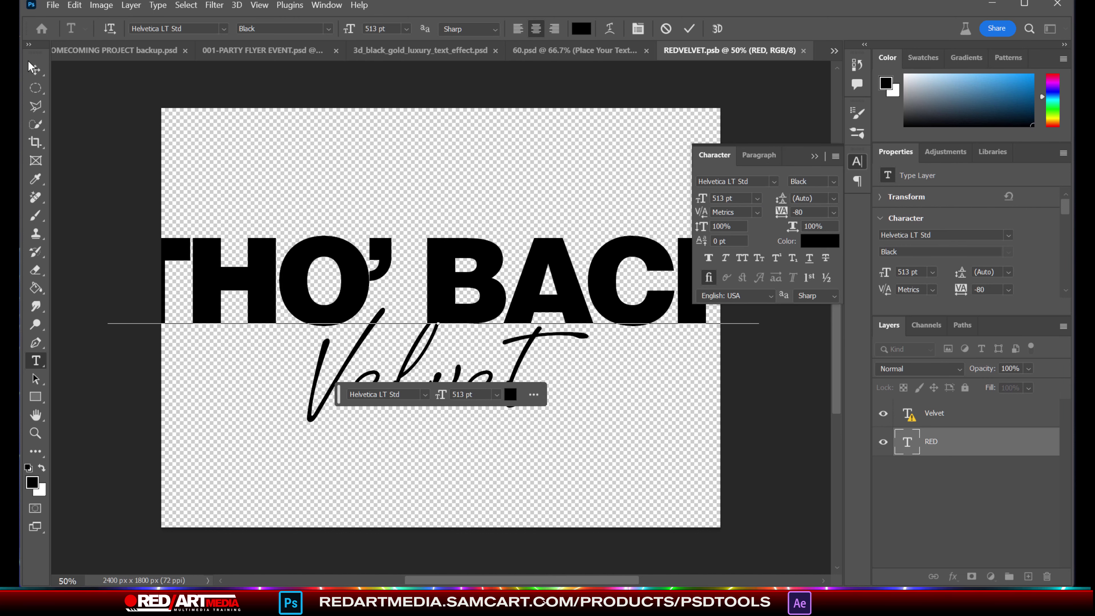
{"action": "left_click", "coordinate": [34, 68]}
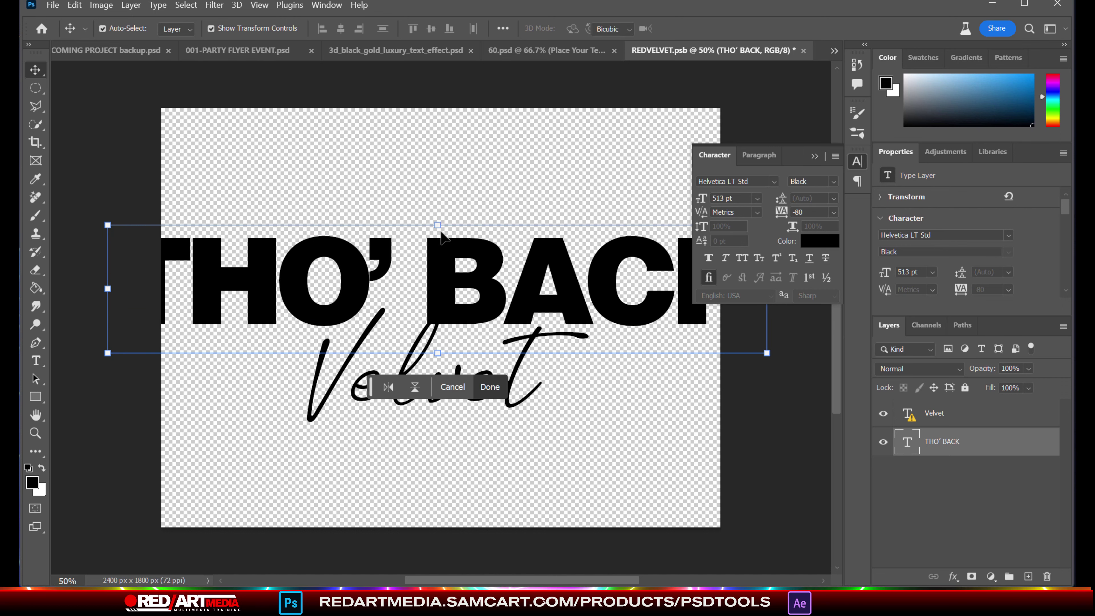
{"action": "left_click_drag", "start_coordinate": [438, 236], "coordinate": [437, 251]}
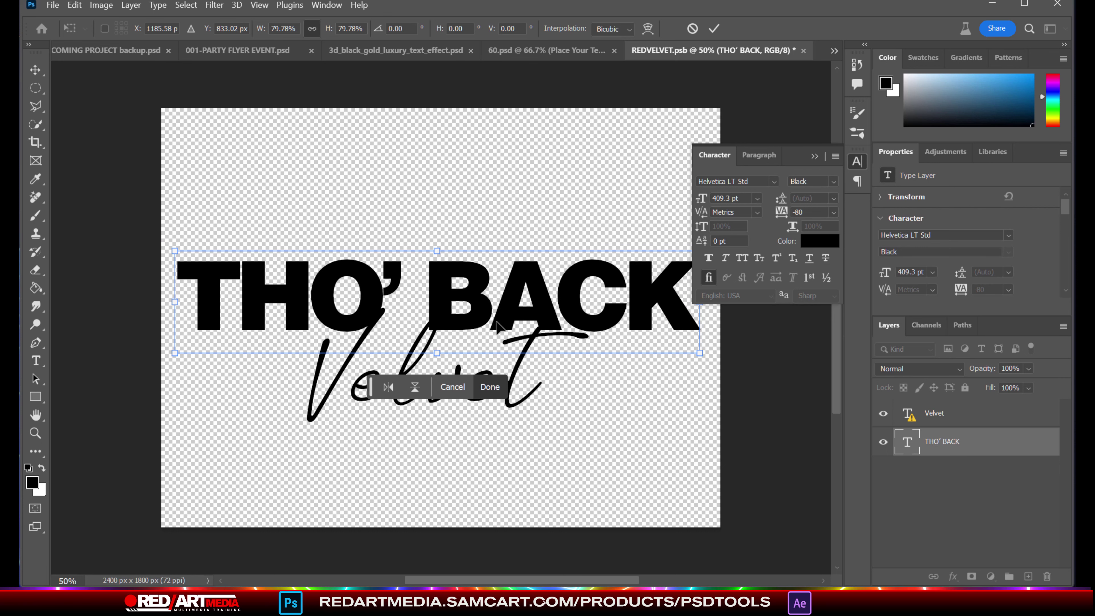
Step: Replace the missing font of the Velvet text with the handwritten font Black Signature PERSONAL USE
{"action": "left_click", "coordinate": [36, 361]}
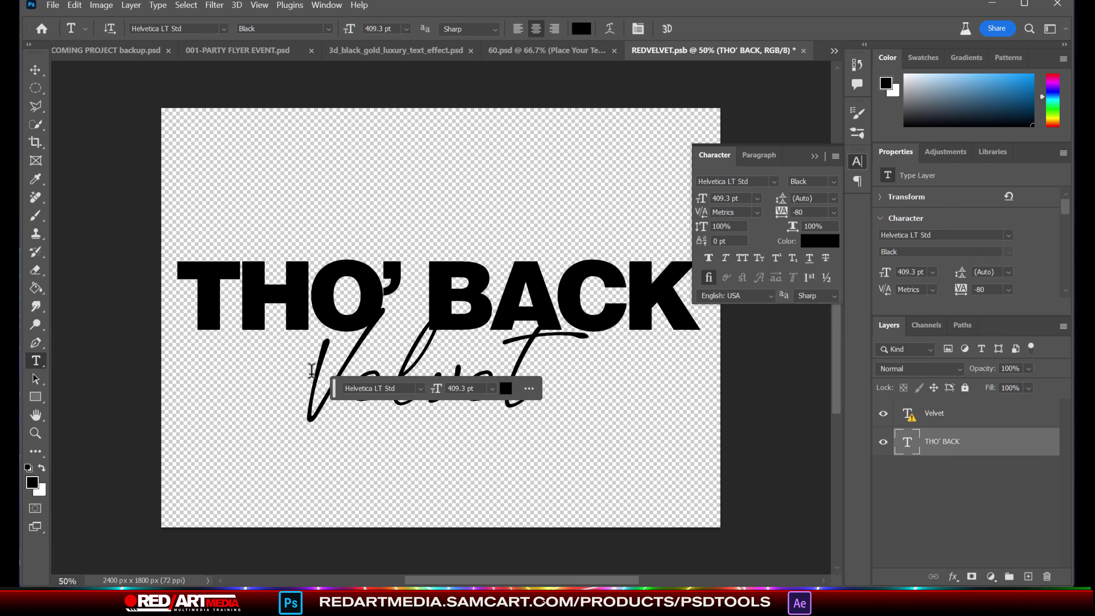
{"action": "left_click", "coordinate": [315, 370]}
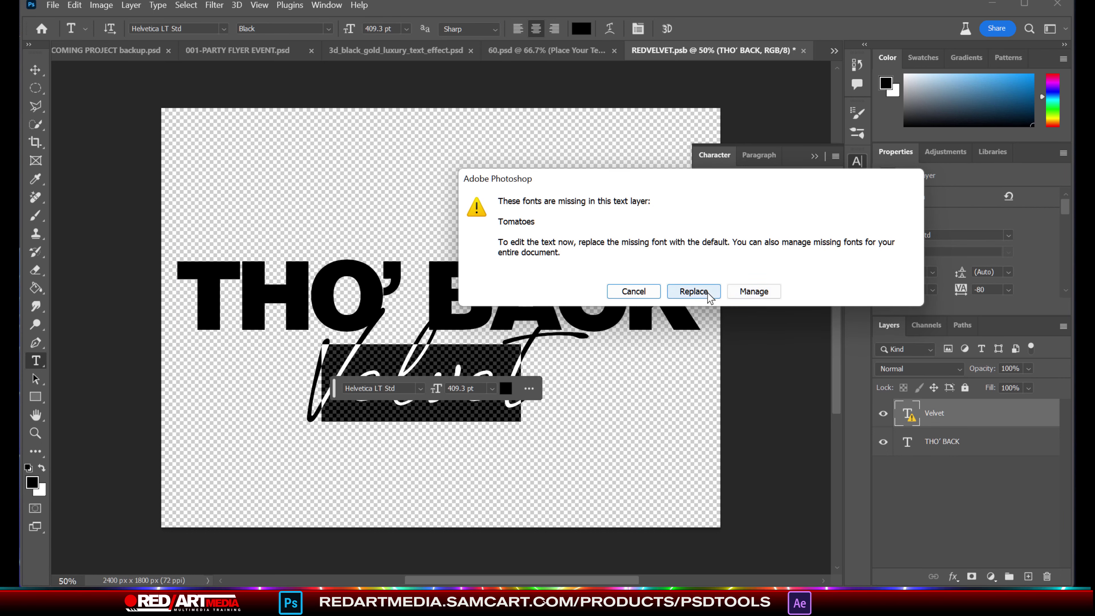
{"action": "left_click", "coordinate": [690, 292]}
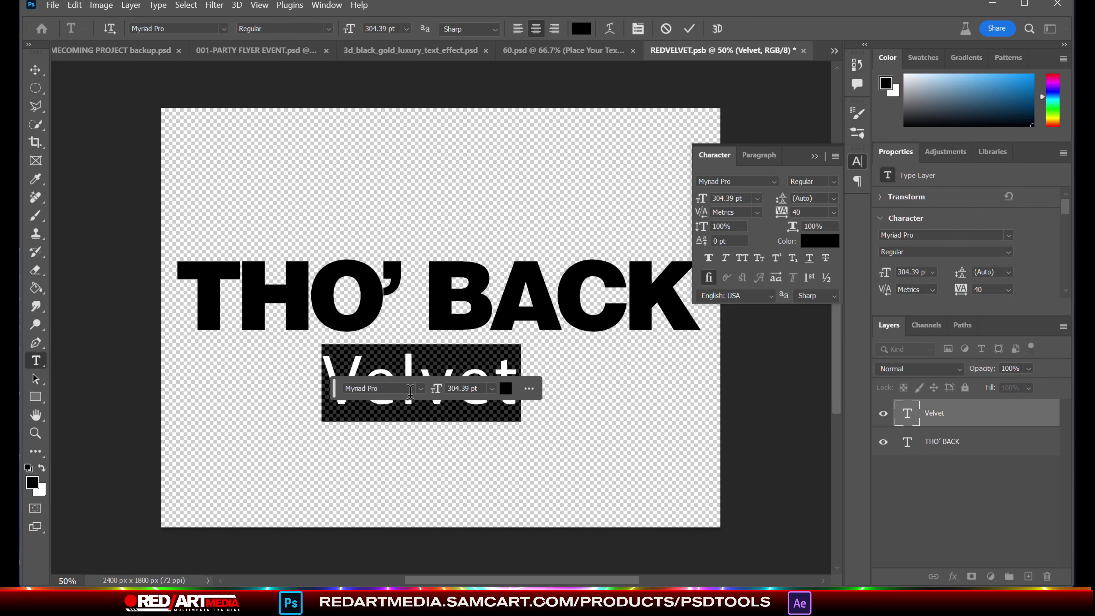
{"action": "left_click", "coordinate": [420, 390]}
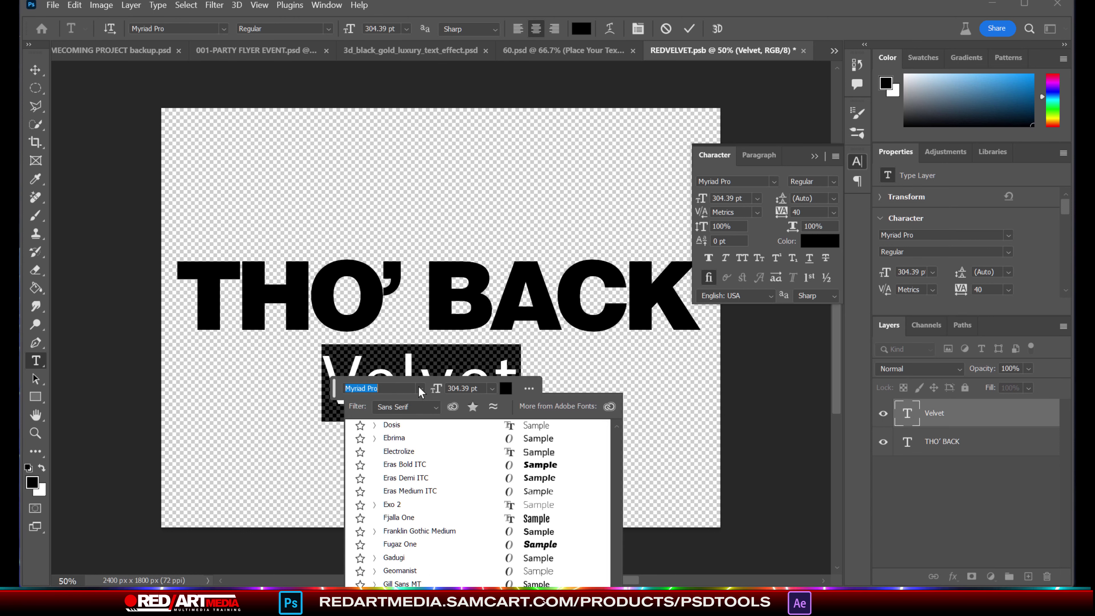
{"action": "left_click", "coordinate": [435, 407]}
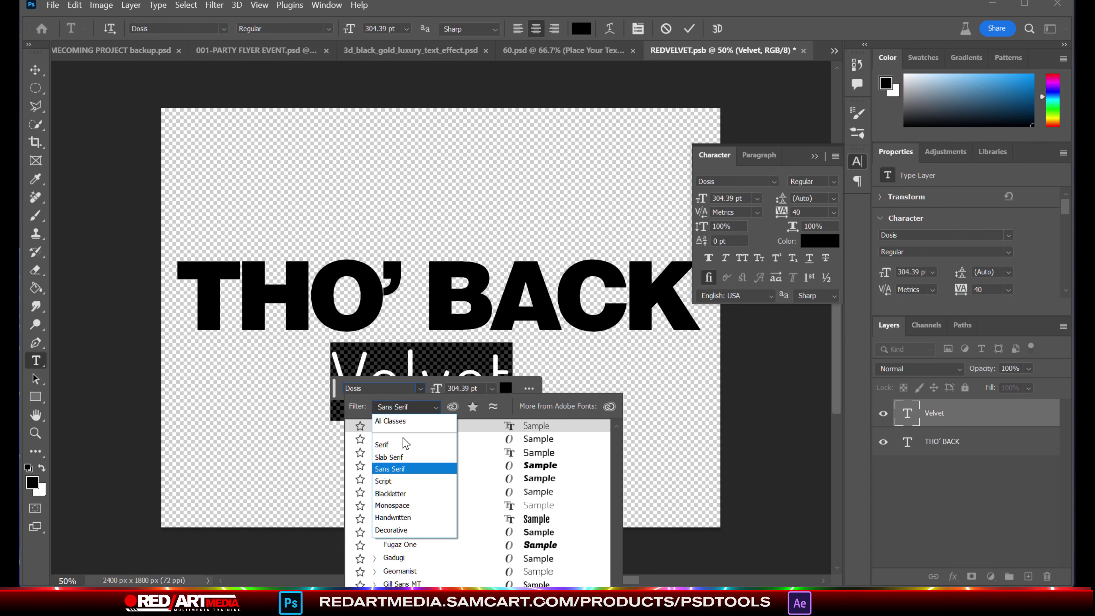
{"action": "left_click", "coordinate": [409, 518]}
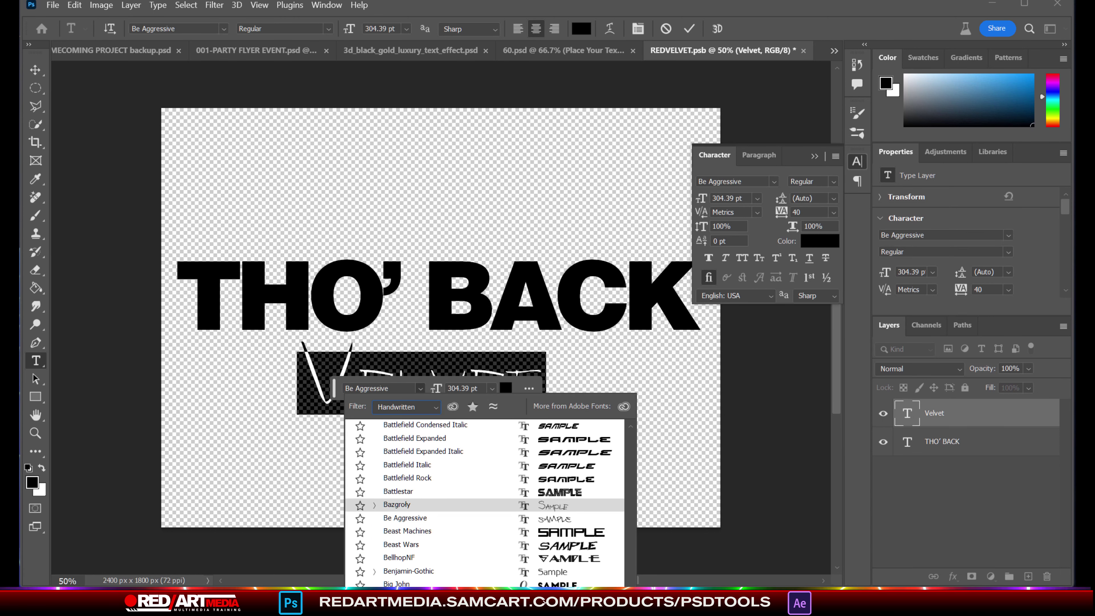
{"action": "type", "text": "Black Signature P..."}
{"action": "key", "text": "Return"}
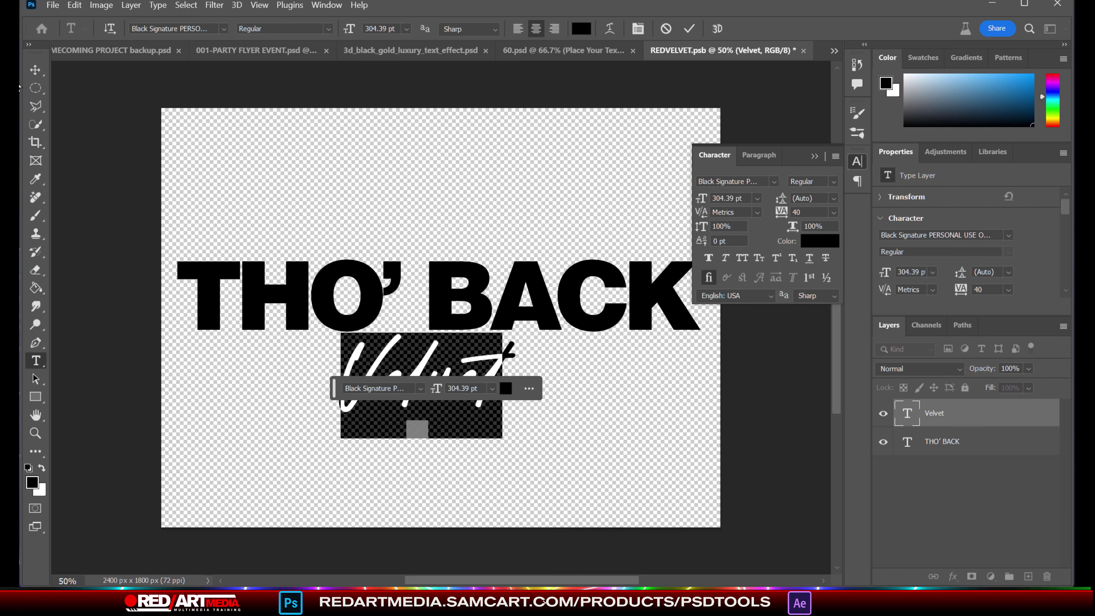
Step: Enlarge the Velvet text to about 193% and center it so it overlaps the lower edge of THO' BACK
{"action": "left_click", "coordinate": [35, 69]}
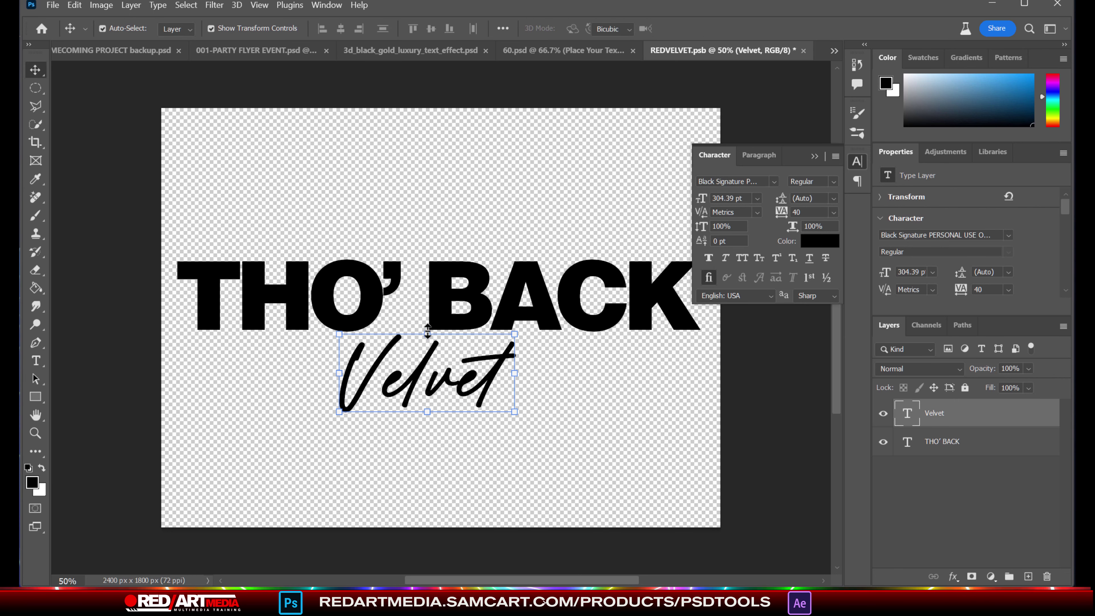
{"action": "left_click_drag", "start_coordinate": [427, 331], "coordinate": [465, 401]}
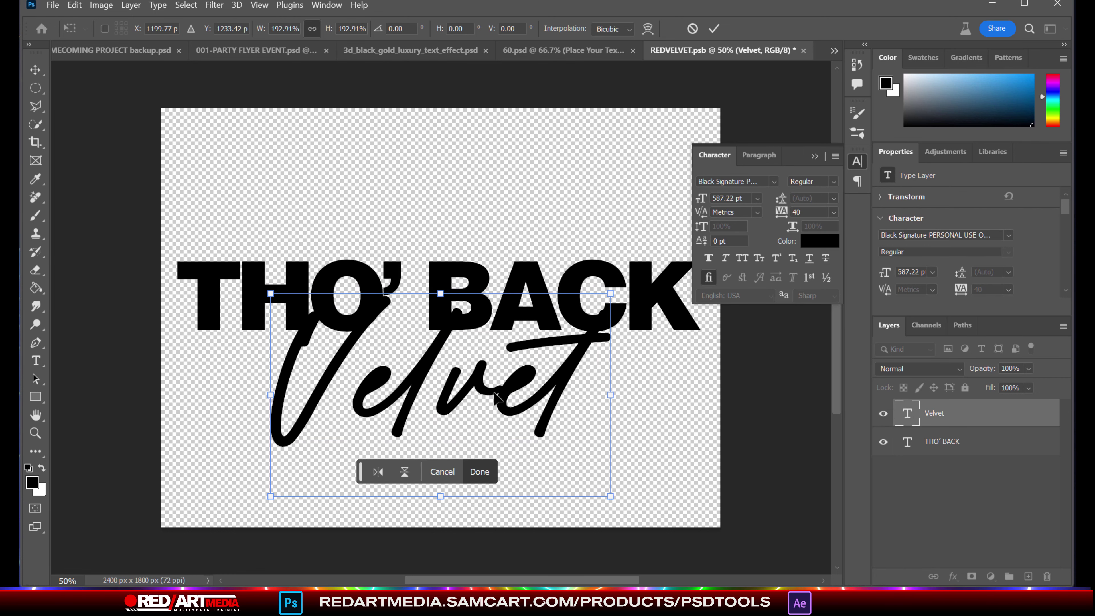
{"action": "key", "text": "Return"}
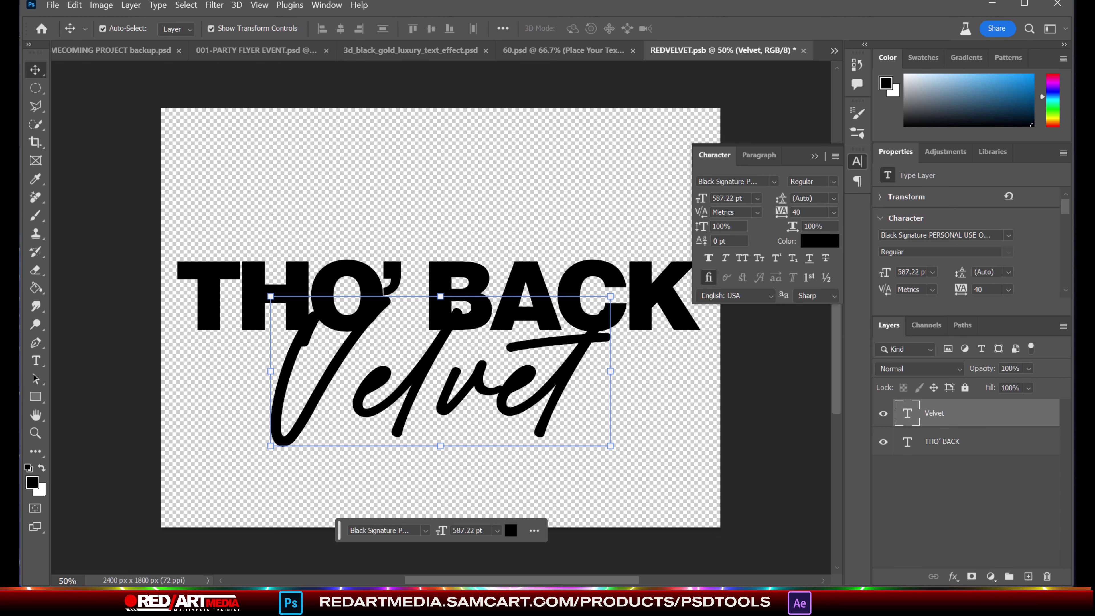
Step: Replace the script word Velvet with THURSDAY
{"action": "left_click", "coordinate": [35, 360]}
{"action": "double_click", "coordinate": [281, 378]}
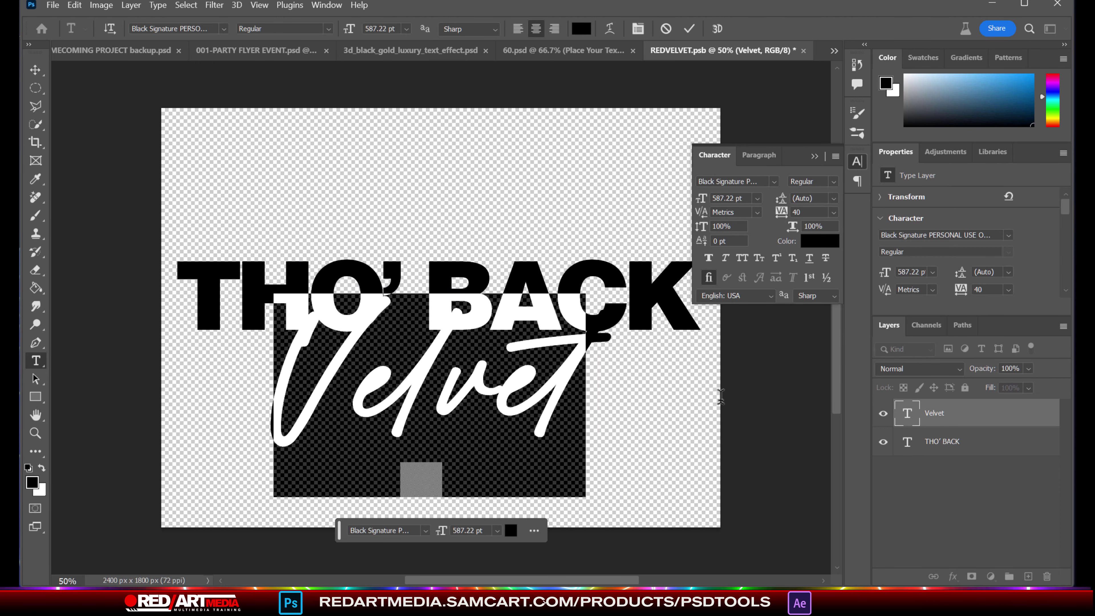
{"action": "type", "text": "THURSDAY"}
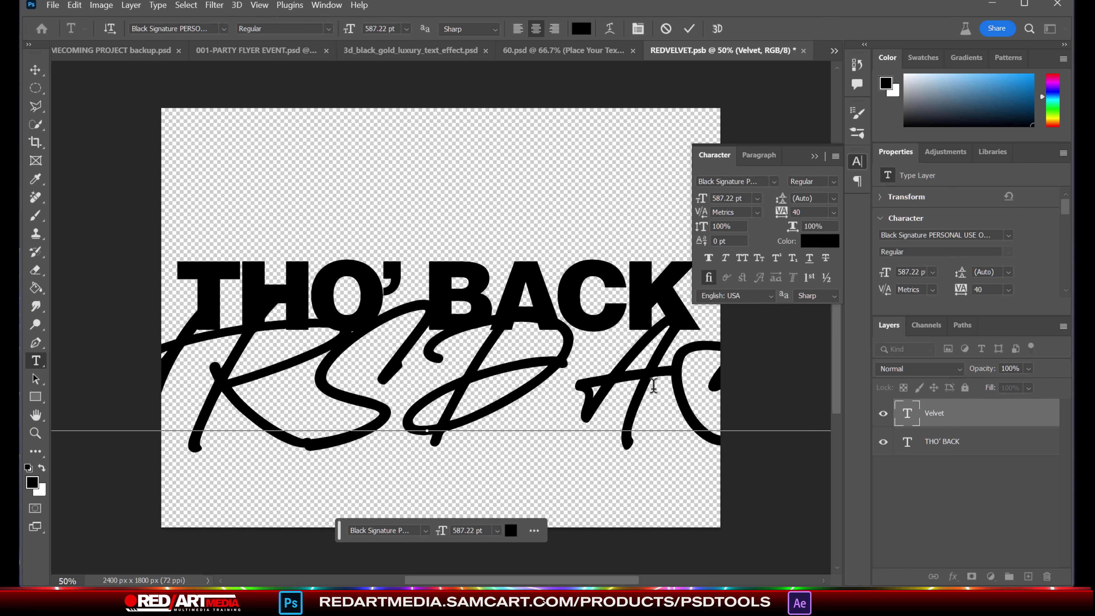
Step: Retype the all-caps script word as Thursday in title case
{"action": "key", "text": "BackSpace"}
{"action": "key", "text": "BackSpace"}
{"action": "key", "text": "BackSpace"}
{"action": "key", "text": "BackSpace"}
{"action": "key", "text": "BackSpace"}
{"action": "key", "text": "BackSpace"}
{"action": "key", "text": "BackSpace"}
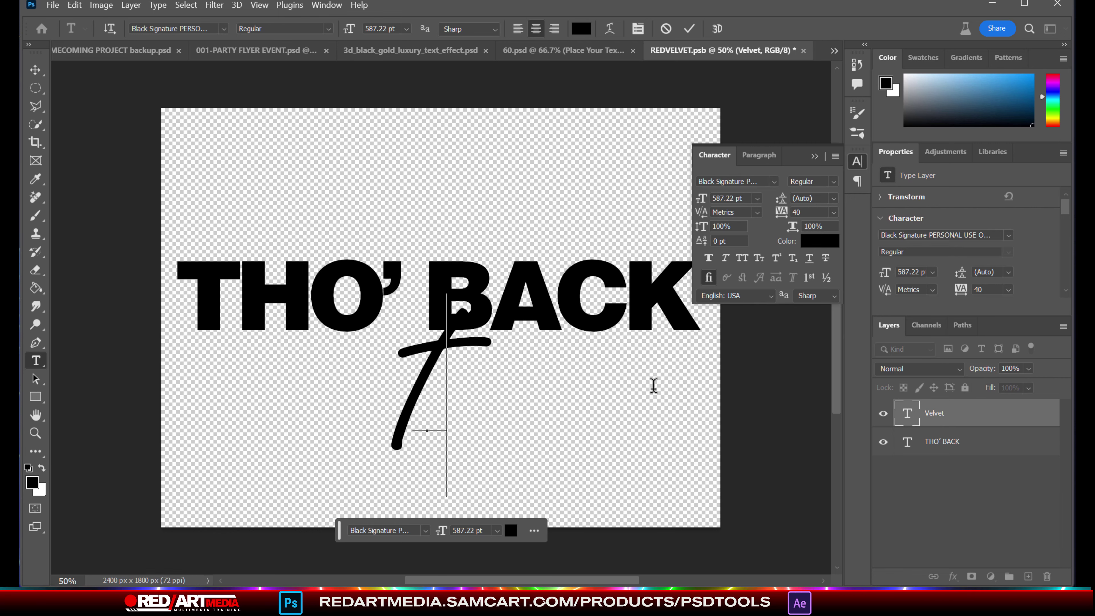
{"action": "key", "text": "BackSpace"}
{"action": "type", "text": "Th"}
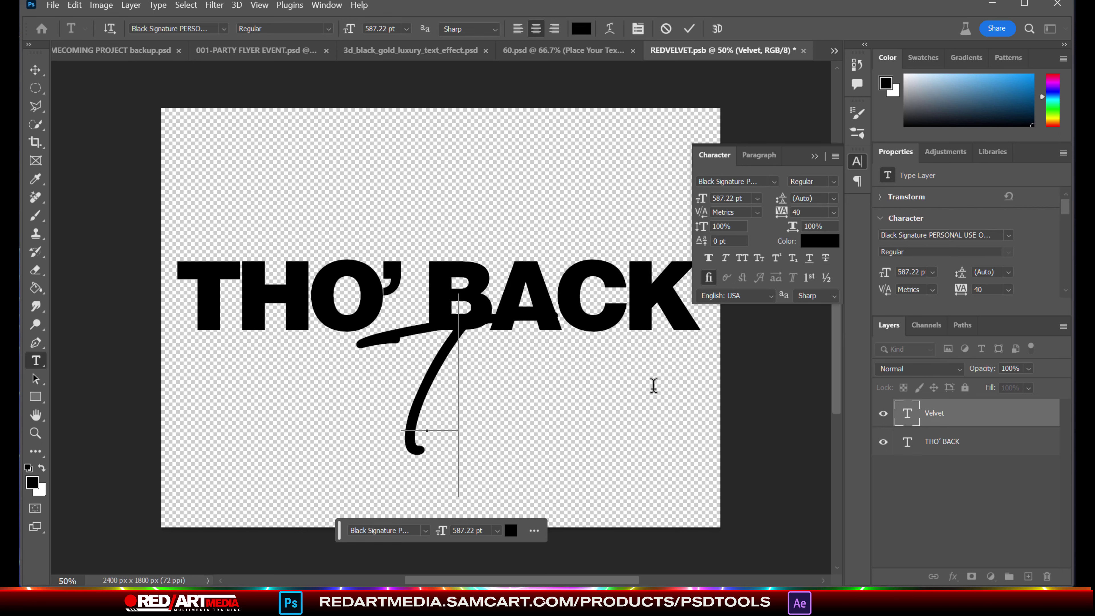
{"action": "type", "text": "ru"}
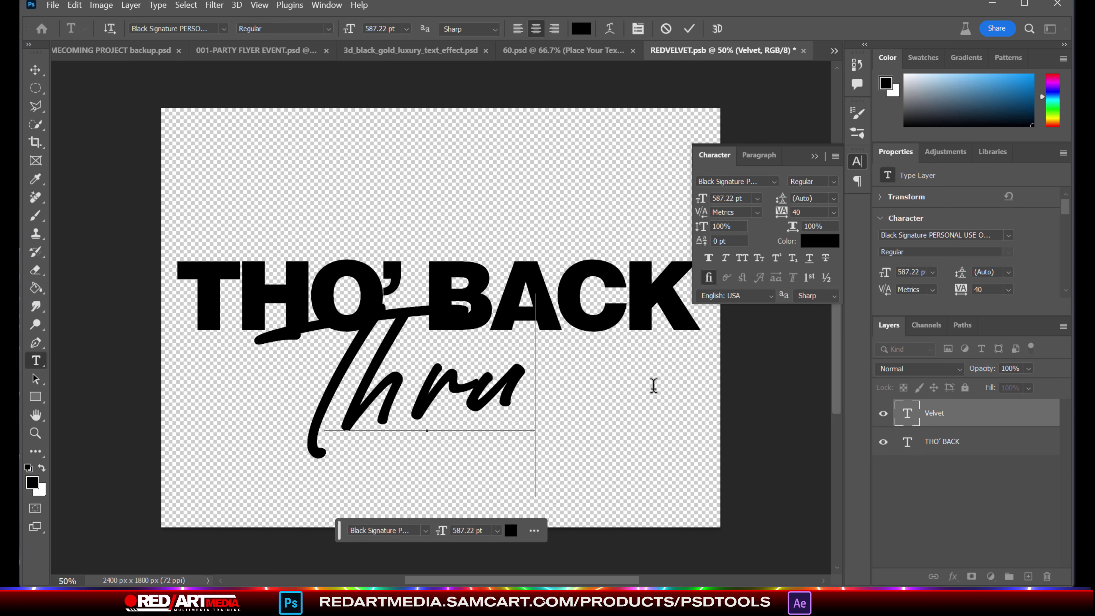
{"action": "key", "text": "BackSpace"}
{"action": "key", "text": "BackSpace"}
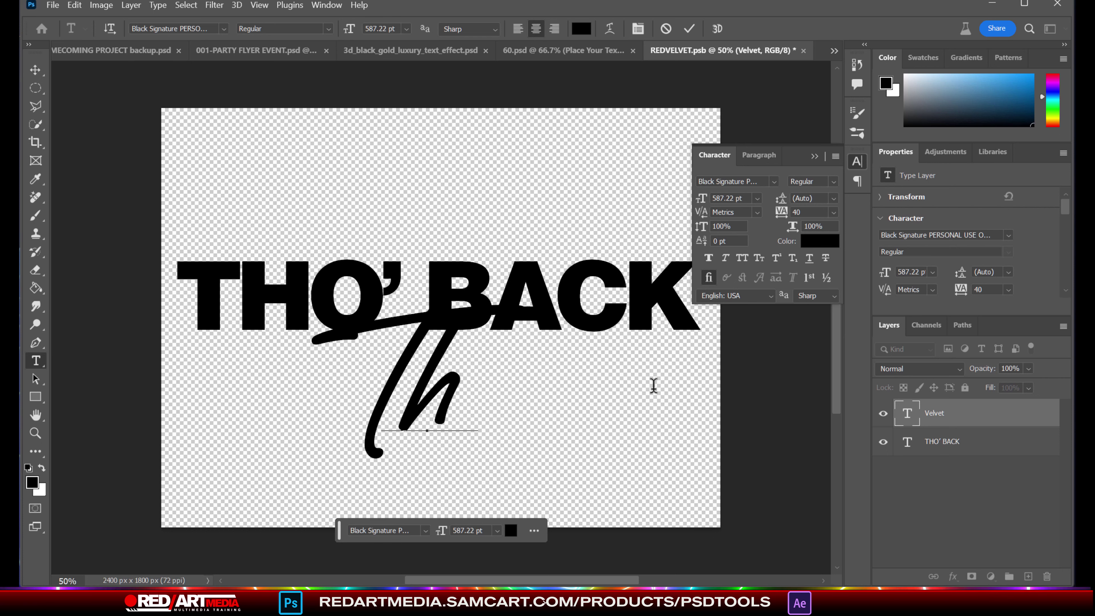
{"action": "type", "text": "ursday"}
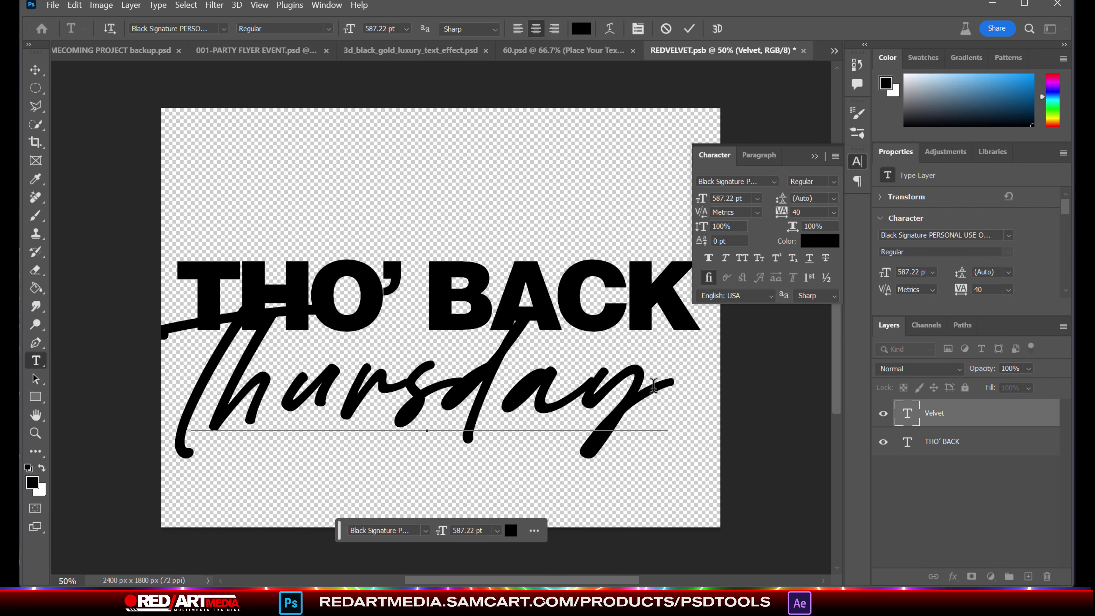
{"action": "key", "text": "ctrl+Return"}
Step: Scale the Thursday text to 64.5% and position it just beneath THO' BACK
{"action": "key", "text": "v"}
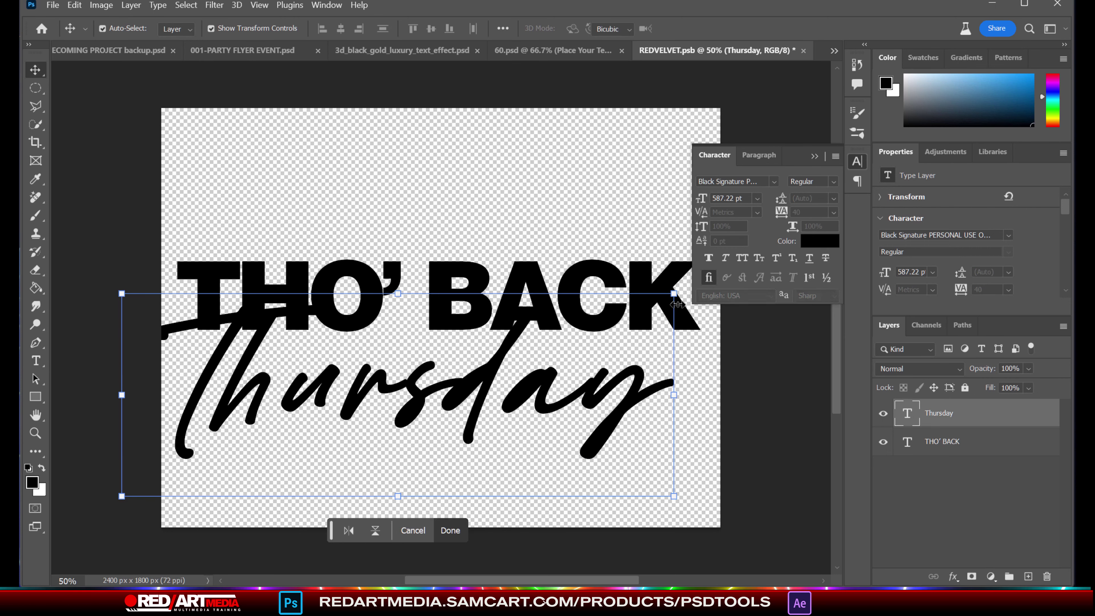
{"action": "left_click_drag", "start_coordinate": [675, 303], "coordinate": [494, 412]}
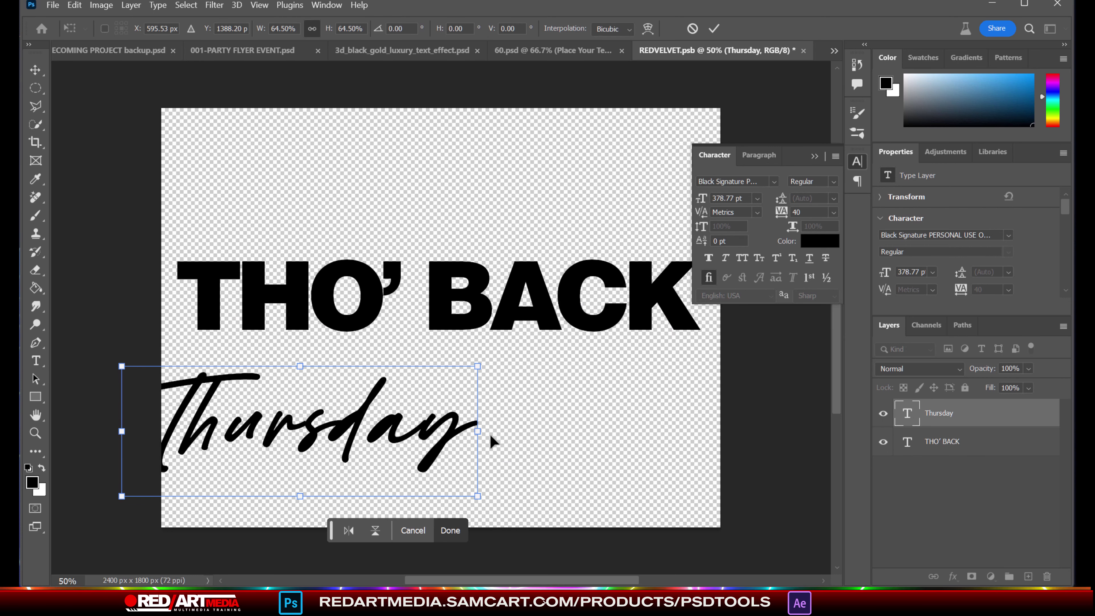
{"action": "left_click_drag", "start_coordinate": [428, 437], "coordinate": [570, 397]}
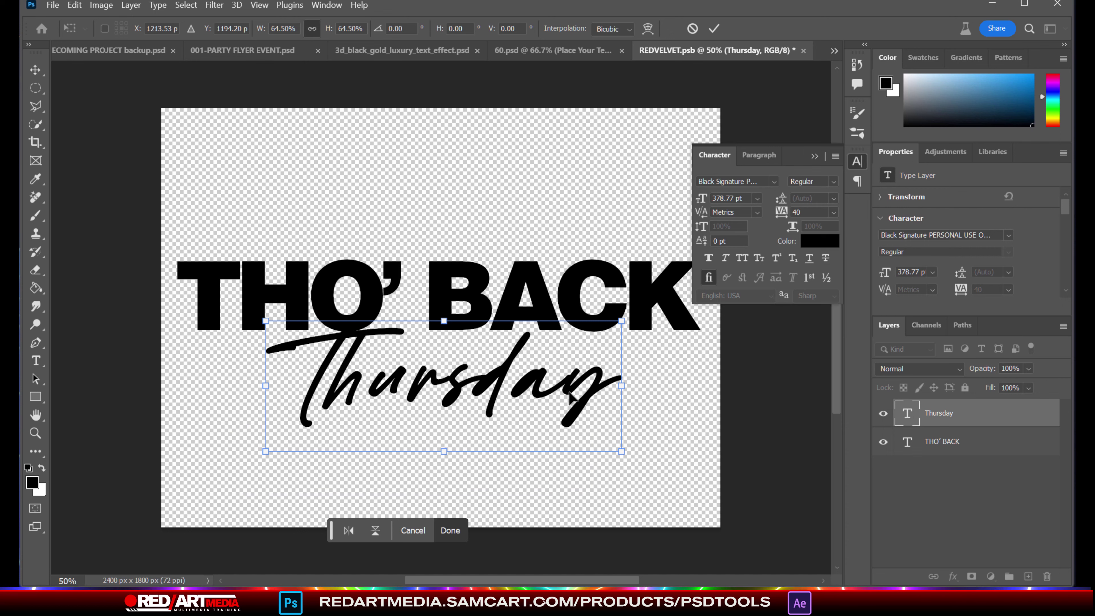
{"action": "key", "text": "Return"}
{"action": "left_click", "coordinate": [753, 418]}
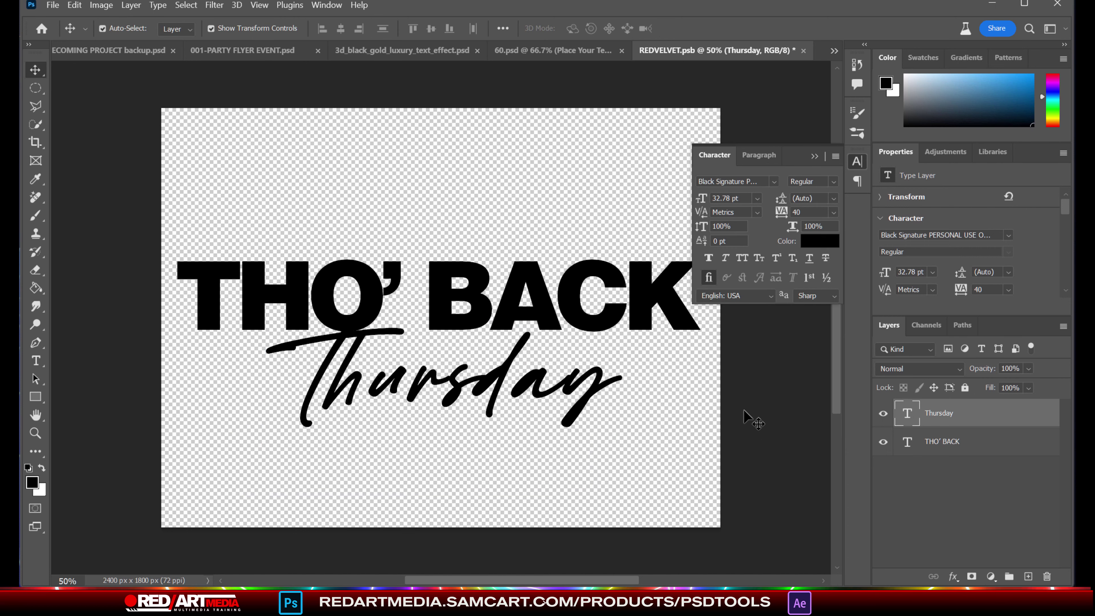
Step: Align the THO' BACK and Thursday text layers to the horizontal center of the canvas
{"action": "left_click", "coordinate": [814, 156]}
{"action": "left_click", "coordinate": [579, 288]}
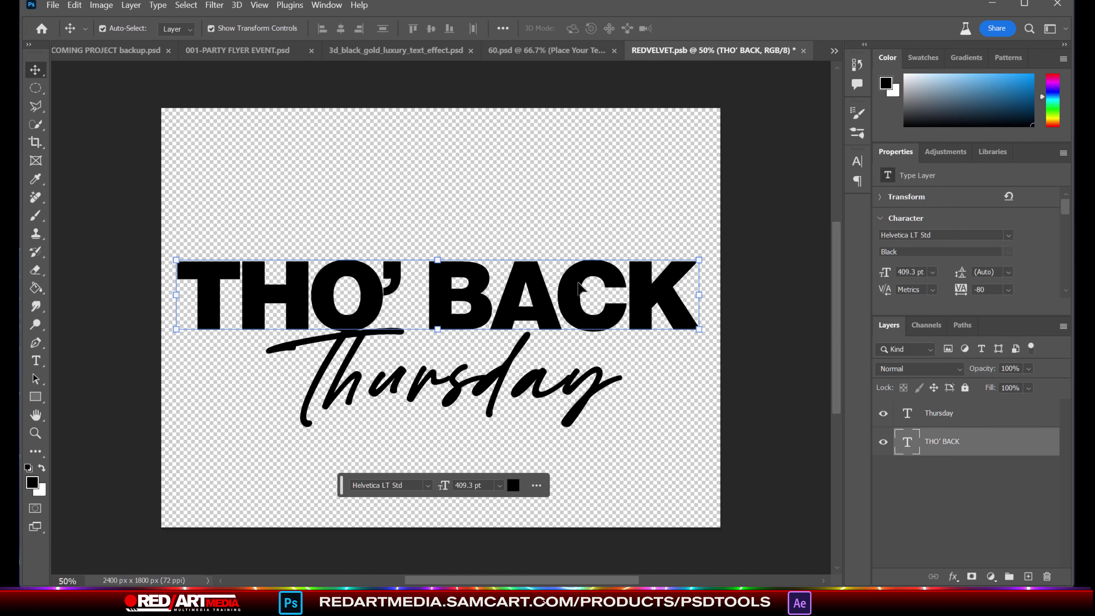
{"action": "key", "text": "ctrl+a"}
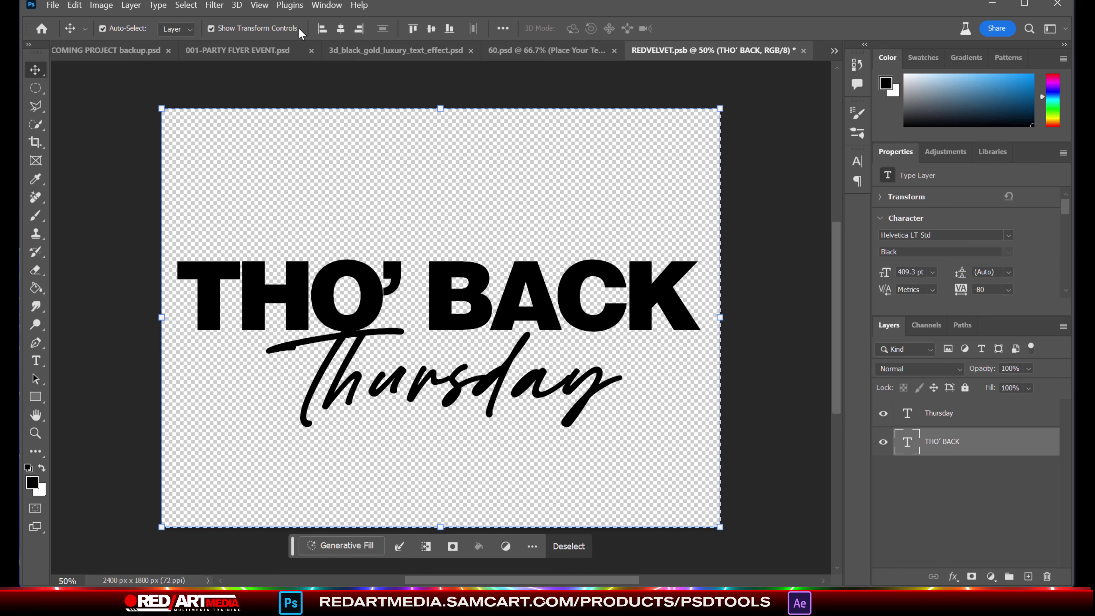
{"action": "left_click", "coordinate": [340, 29]}
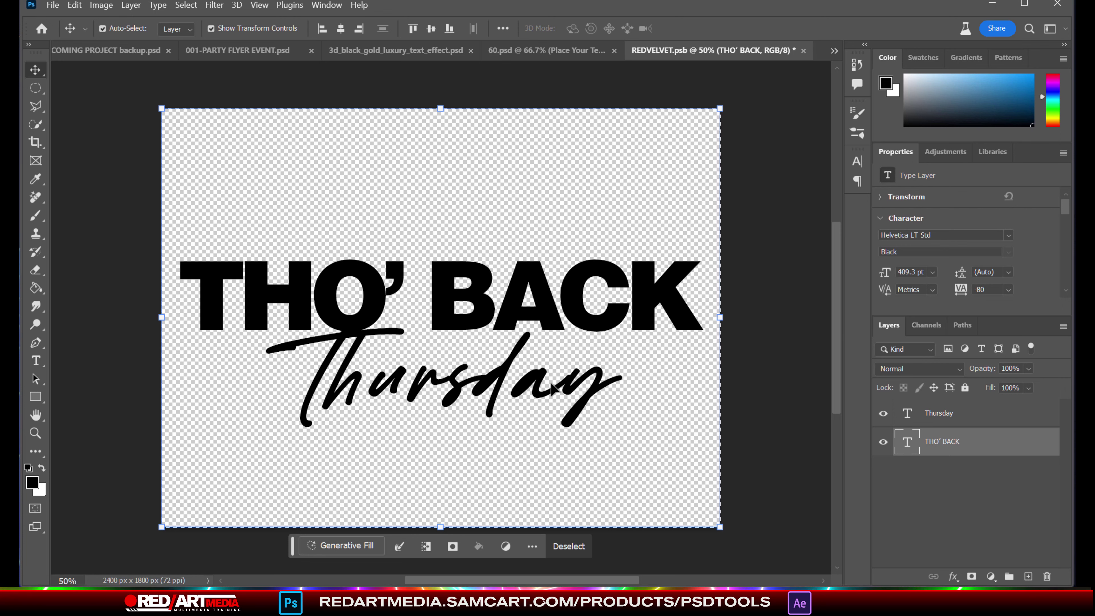
{"action": "left_click", "coordinate": [967, 422]}
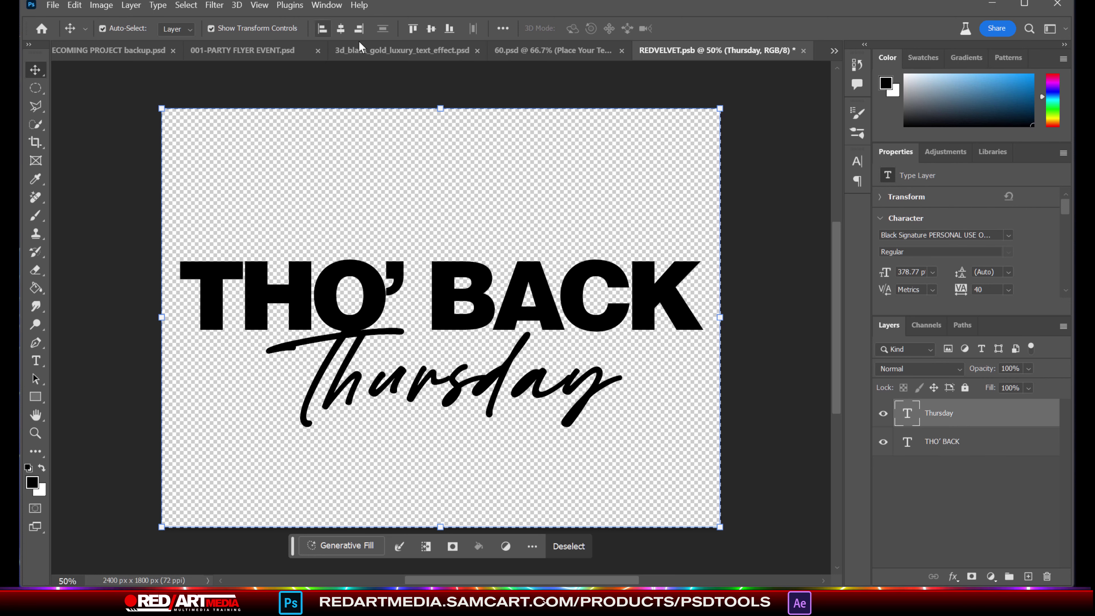
{"action": "left_click", "coordinate": [341, 28]}
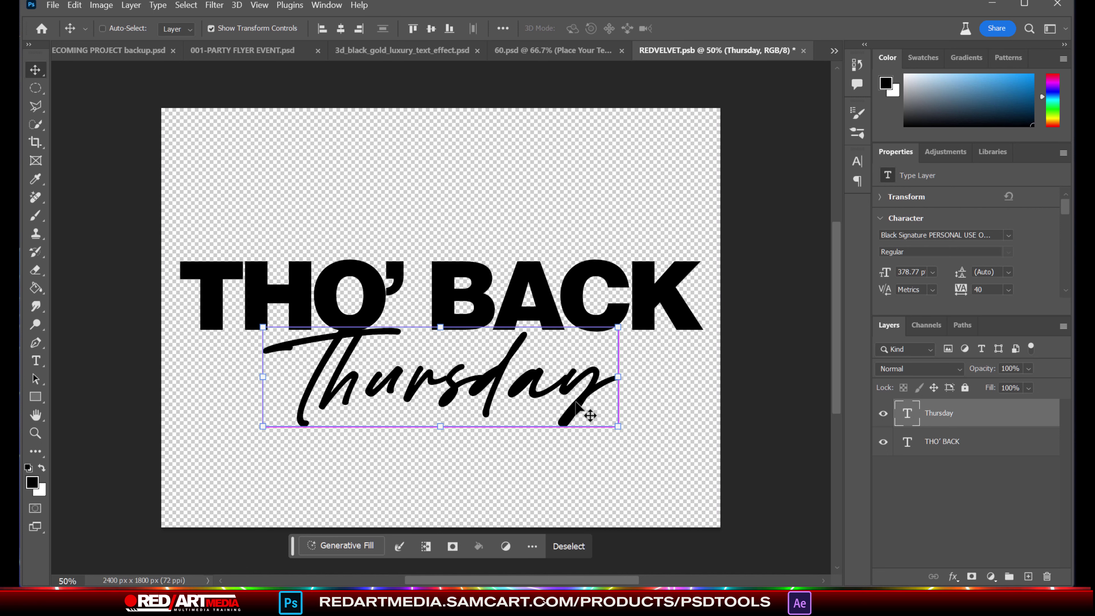
{"action": "key", "text": "ctrl+d"}
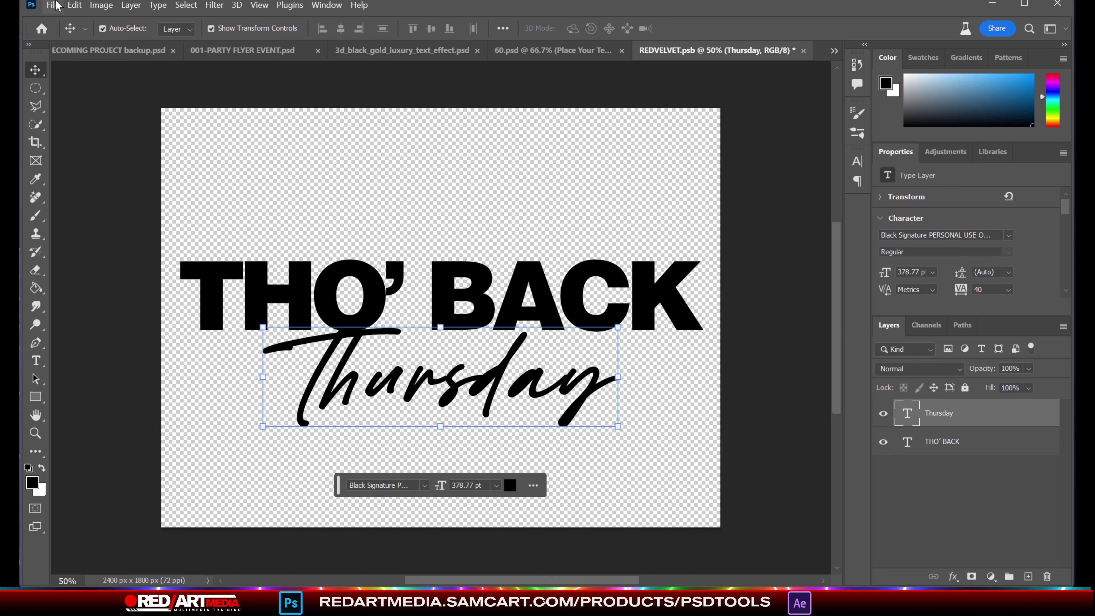
Step: Add an s to the script text so it reads Thursdays
{"action": "key", "text": "t"}
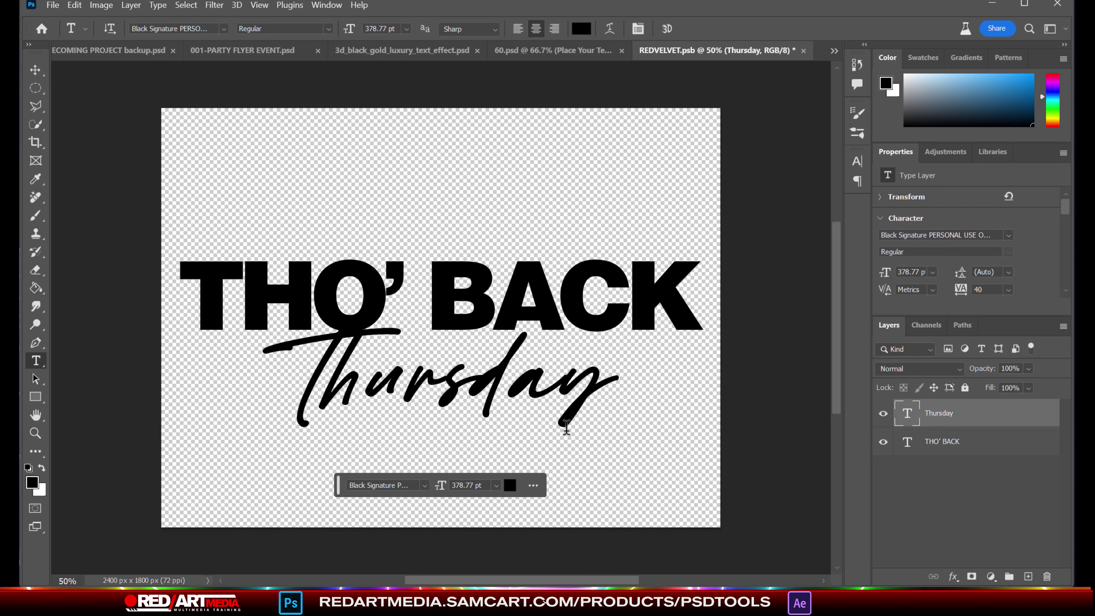
{"action": "left_click", "coordinate": [575, 387]}
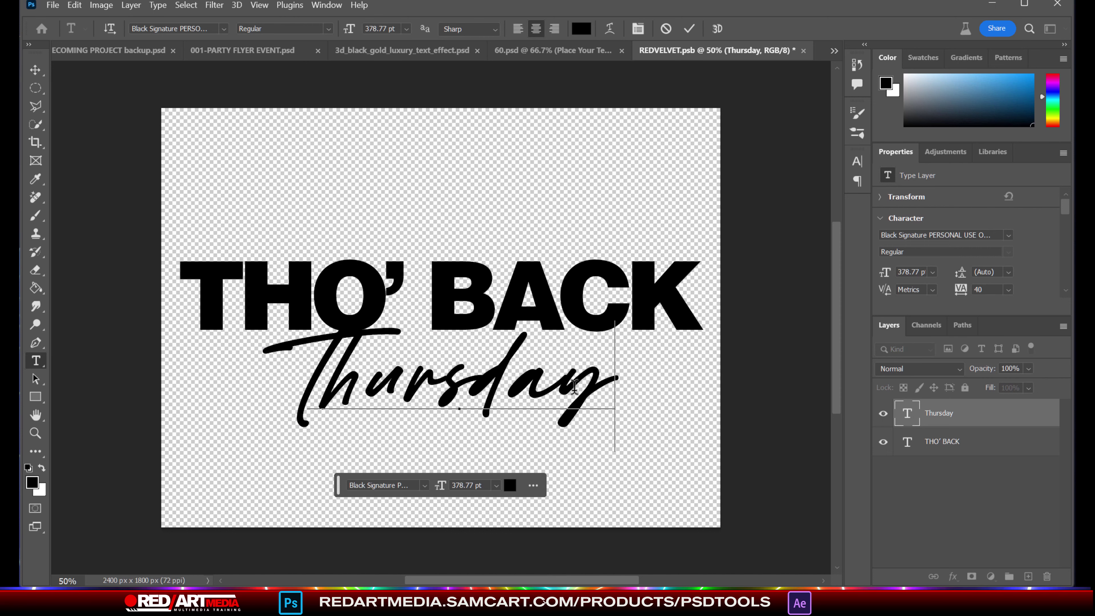
{"action": "type", "text": "s"}
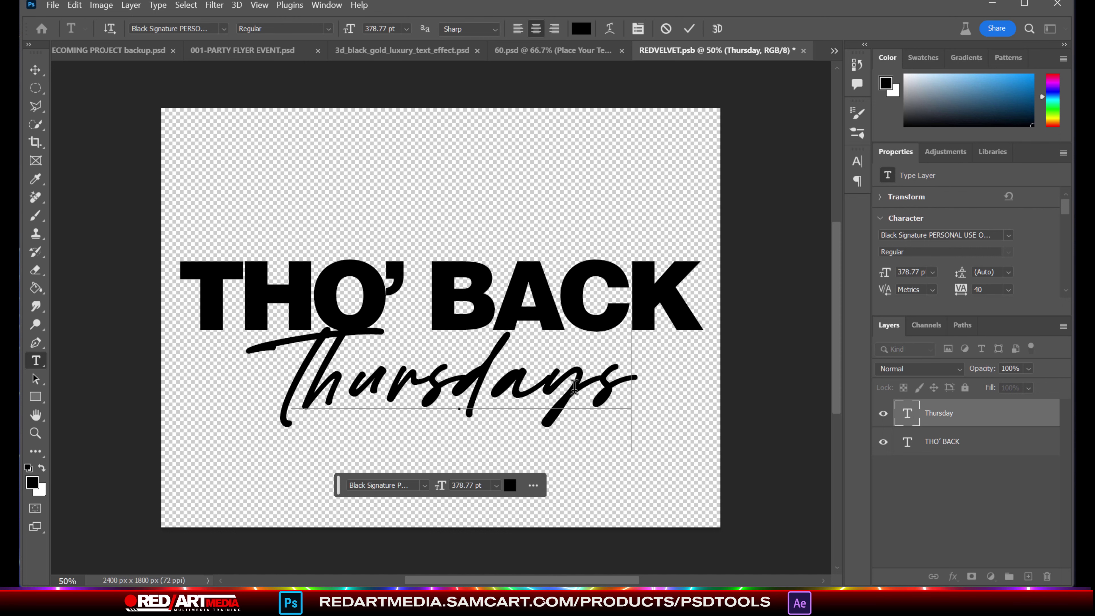
{"action": "left_click", "coordinate": [35, 69]}
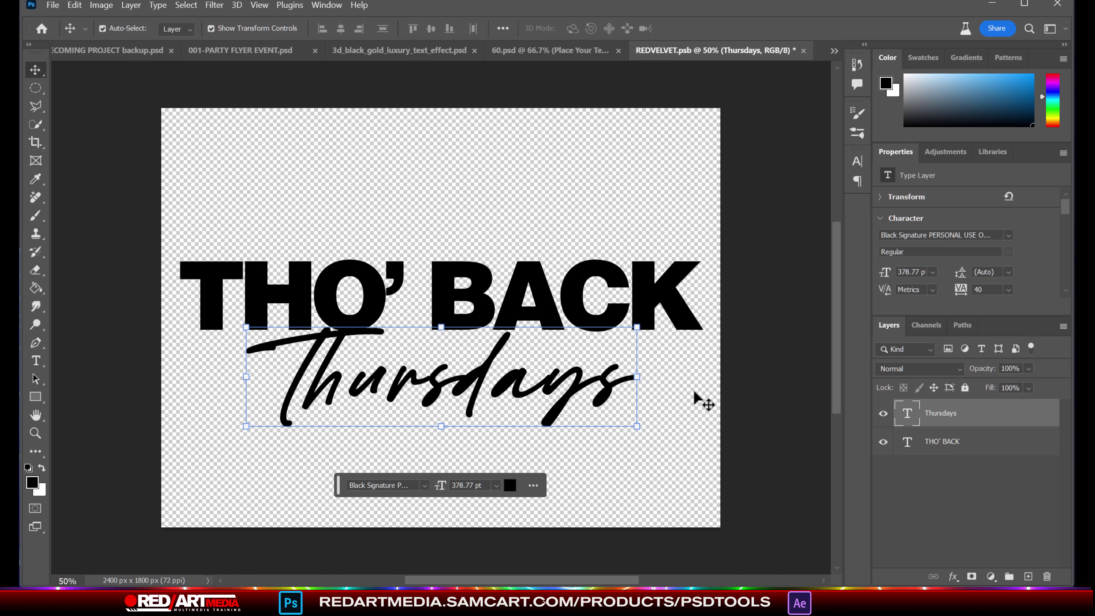
Step: Tighten the tracking of the whole Thursdays text to -20
{"action": "left_click", "coordinate": [36, 361]}
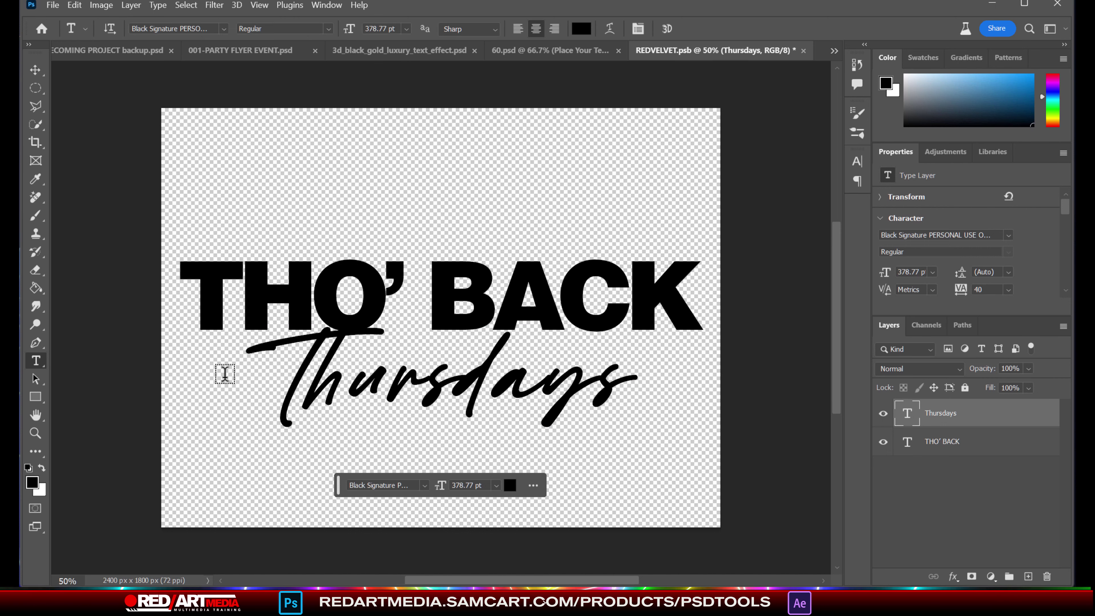
{"action": "left_click_drag", "start_coordinate": [288, 372], "coordinate": [718, 386]}
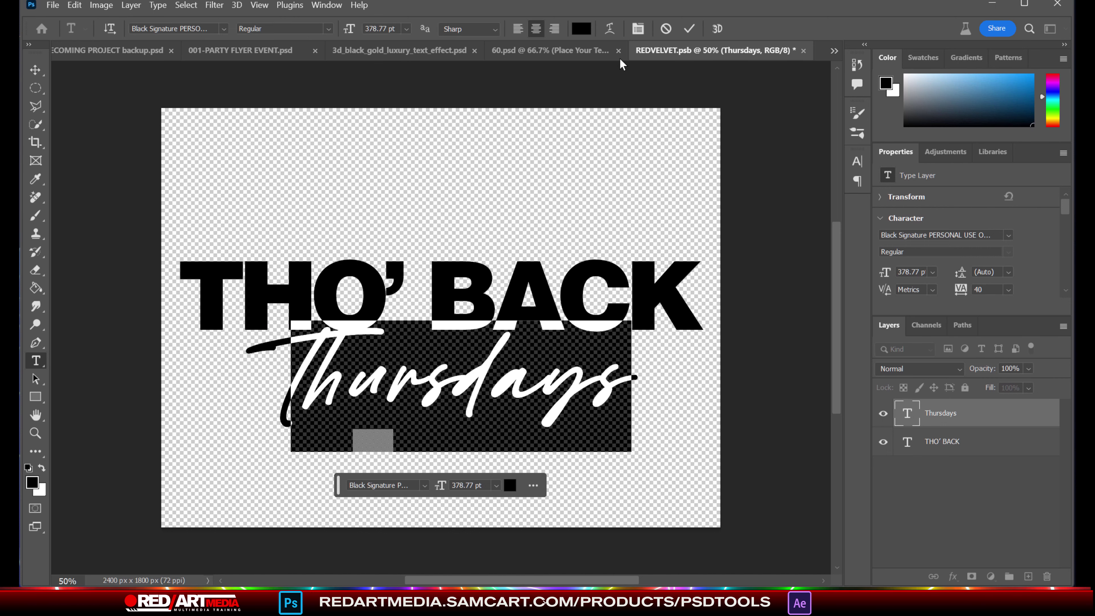
{"action": "left_click", "coordinate": [641, 26]}
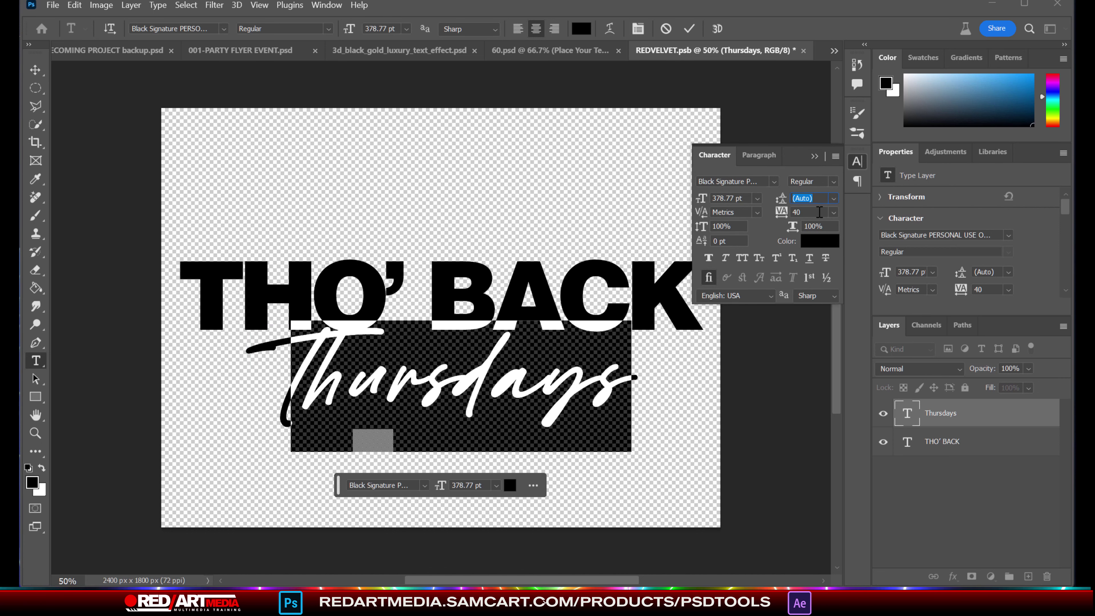
{"action": "left_click", "coordinate": [834, 213]}
{"action": "left_click", "coordinate": [832, 307]}
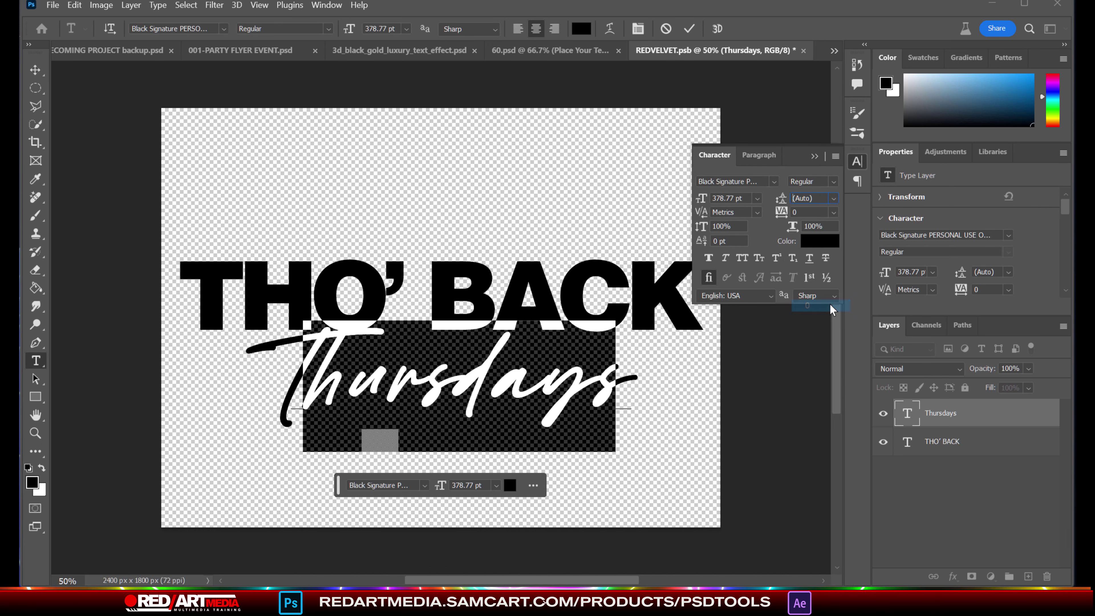
{"action": "left_click_drag", "start_coordinate": [786, 215], "coordinate": [788, 216]}
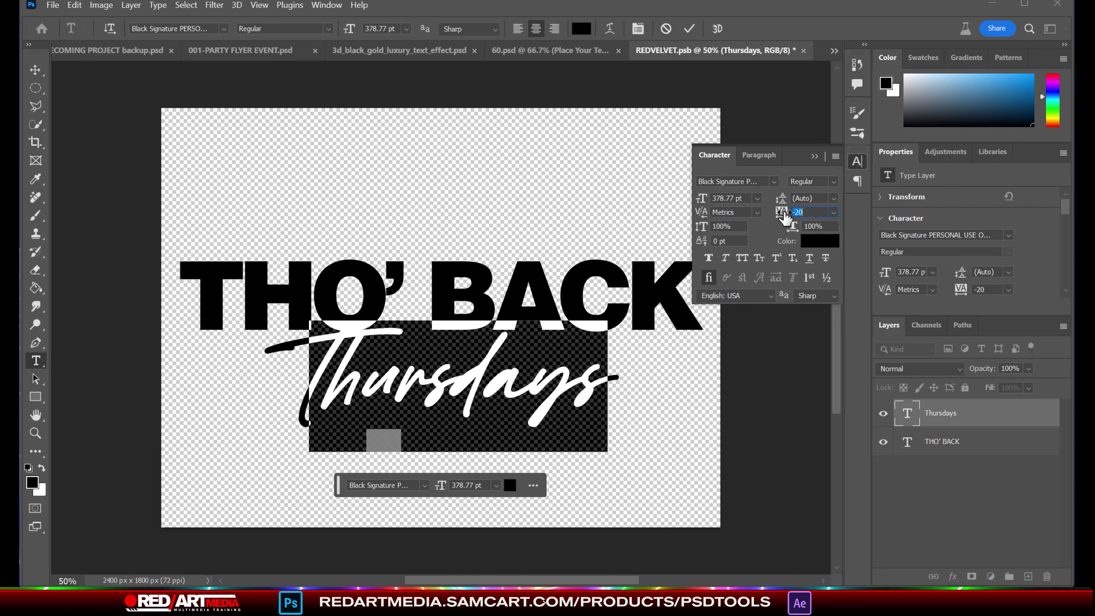
{"action": "left_click", "coordinate": [36, 70]}
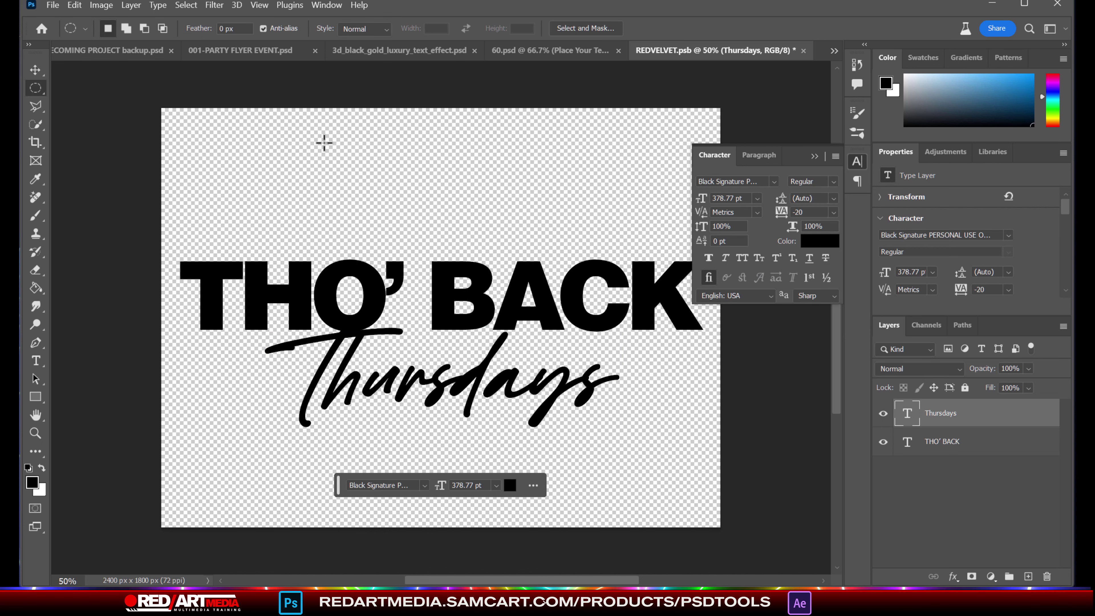
{"action": "left_click", "coordinate": [400, 173]}
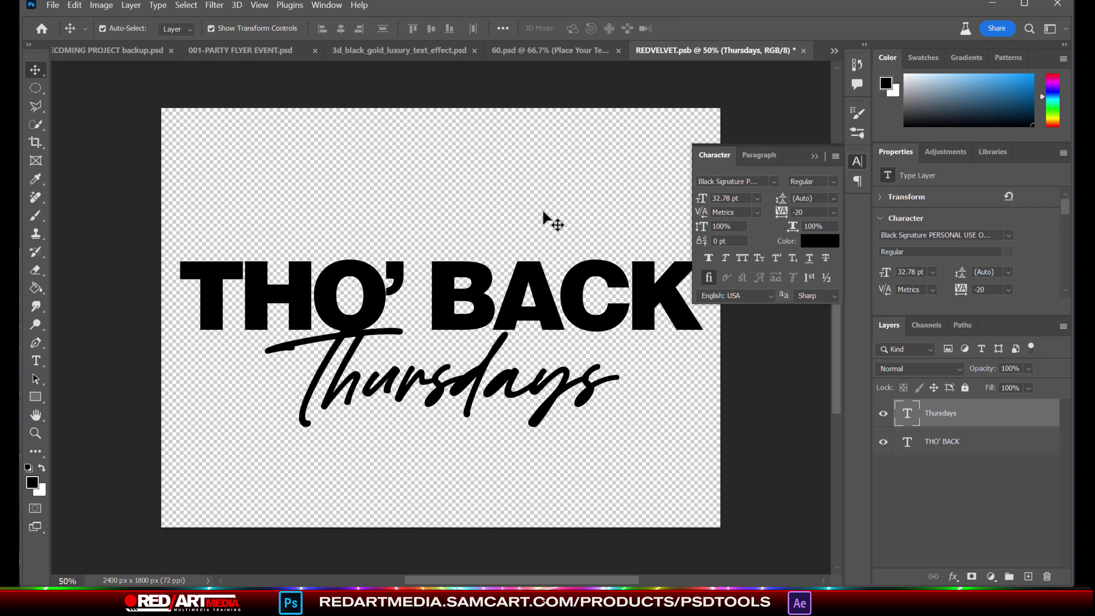
{"action": "left_click", "coordinate": [813, 157]}
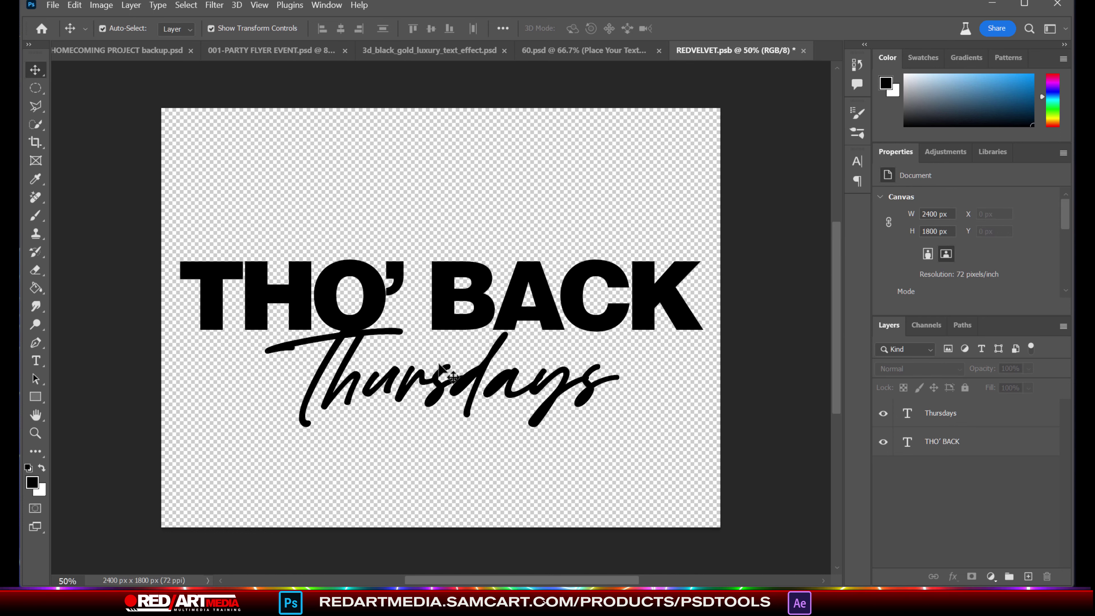
Step: Save the REDVELVET.psb smart object and return to the 60.psd text effect document
{"action": "left_click", "coordinate": [74, 6]}
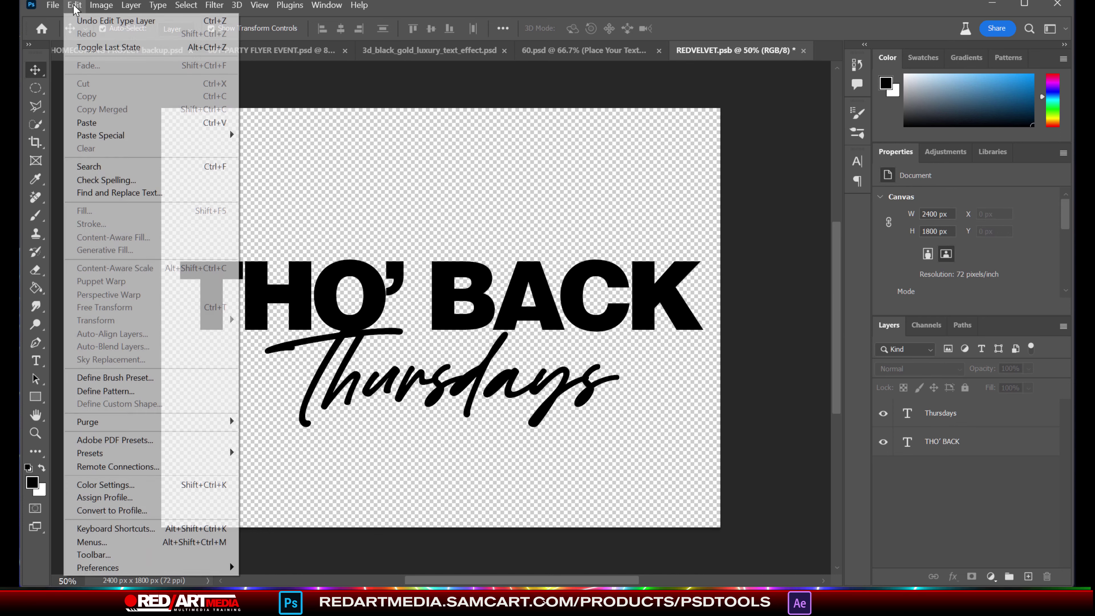
{"action": "mouse_move", "coordinate": [53, 5]}
{"action": "left_click", "coordinate": [68, 156]}
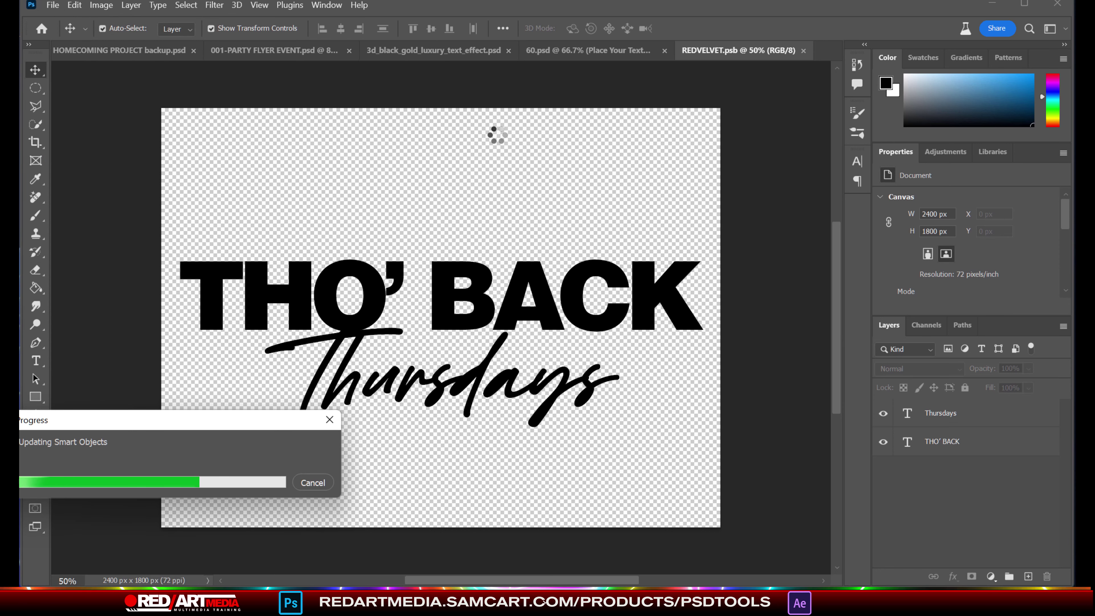
{"action": "left_click", "coordinate": [581, 56]}
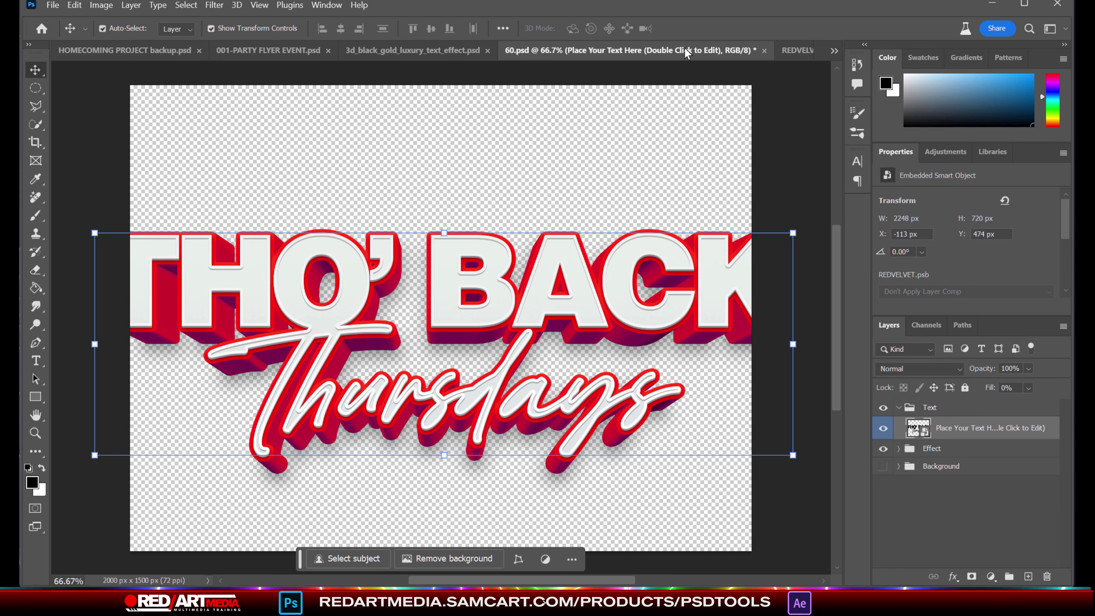
Step: Float the 60.psd document in its own window over the 001-PARTY FLYER EVENT.psd flyer
{"action": "left_click_drag", "start_coordinate": [686, 52], "coordinate": [688, 133]}
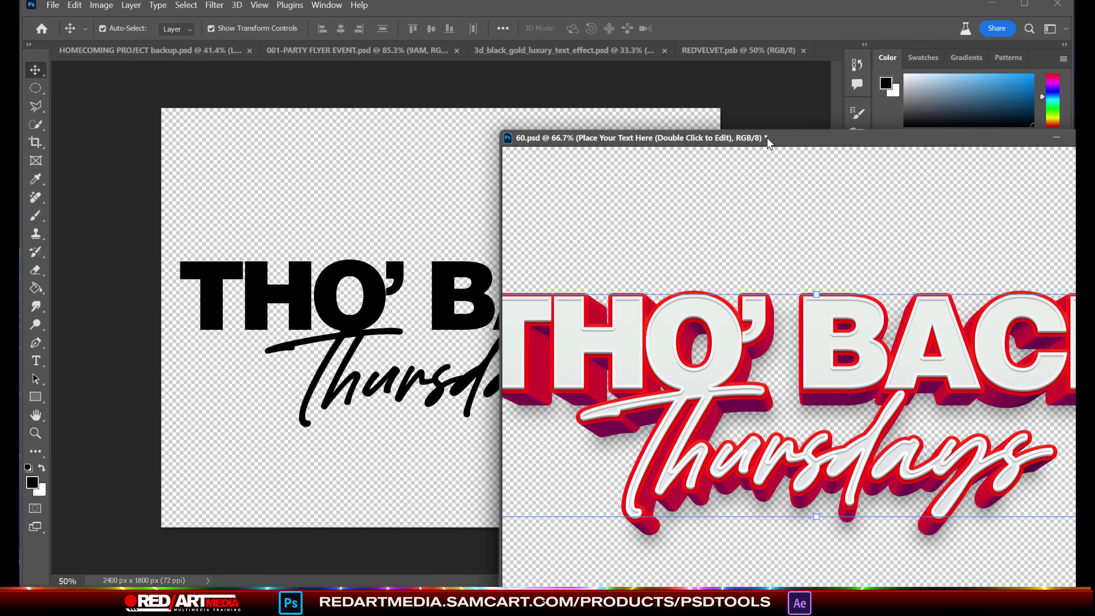
{"action": "left_click_drag", "start_coordinate": [767, 138], "coordinate": [153, 358]}
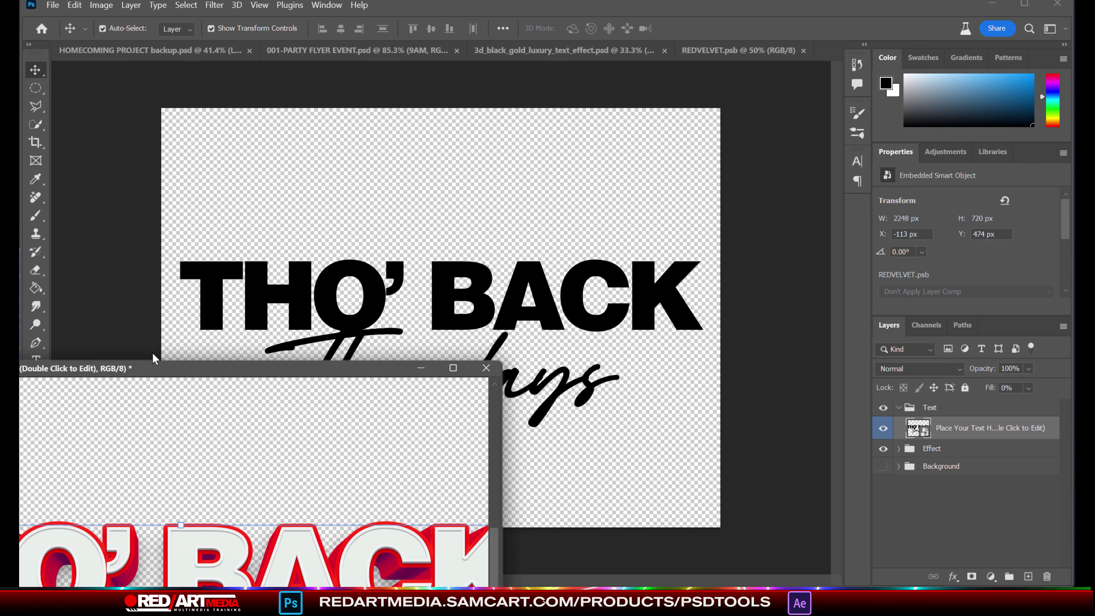
{"action": "left_click", "coordinate": [357, 48]}
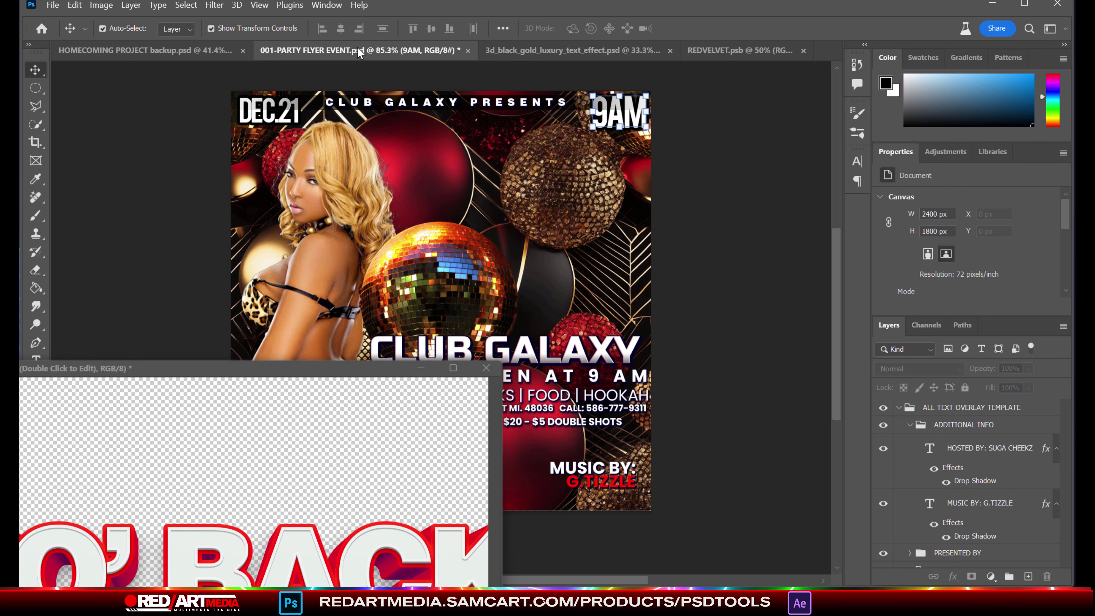
{"action": "left_click", "coordinate": [362, 356]}
{"action": "left_click", "coordinate": [352, 368]}
{"action": "left_click_drag", "start_coordinate": [352, 368], "coordinate": [572, 173]}
Step: Select the flyer's background layer and copy the Effect group from 60.psd into the flyer directly above it
{"action": "left_click", "coordinate": [899, 407]}
{"action": "left_click", "coordinate": [936, 427]}
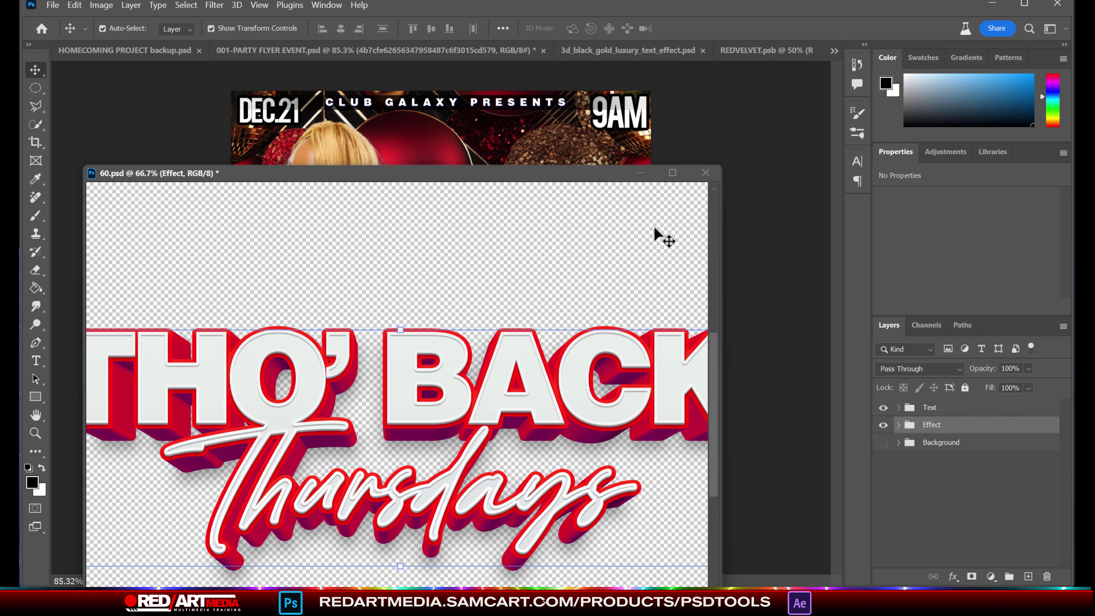
{"action": "left_click", "coordinate": [883, 425]}
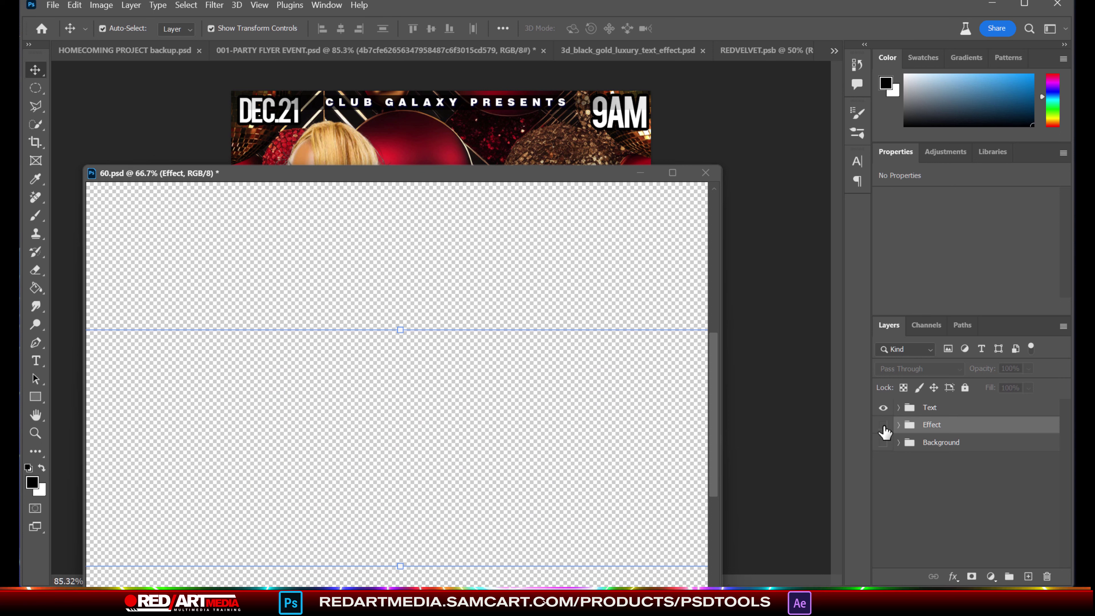
{"action": "left_click", "coordinate": [884, 425]}
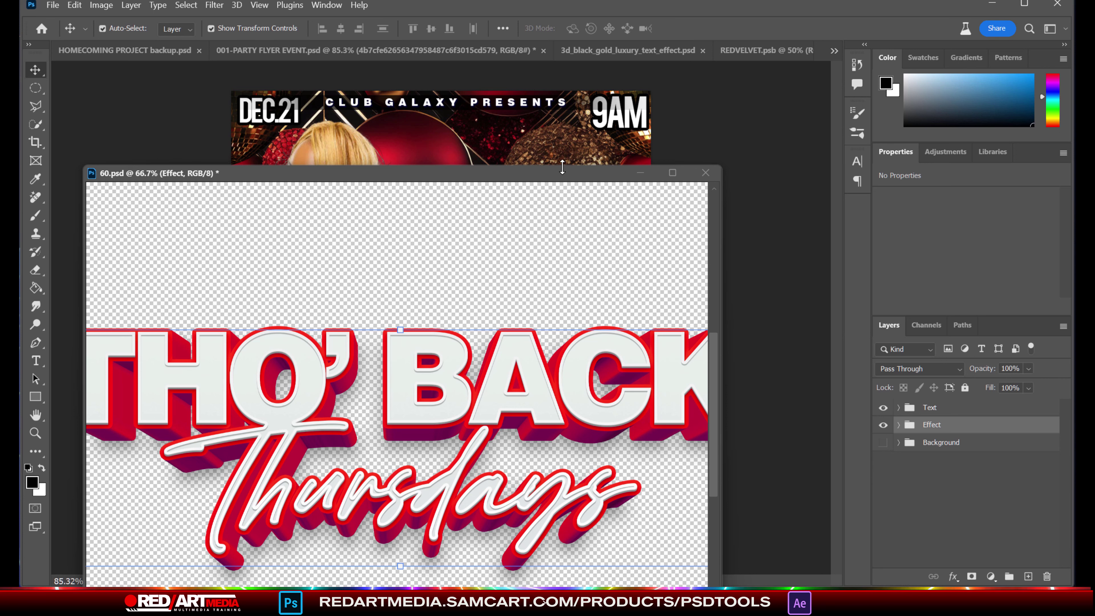
{"action": "left_click_drag", "start_coordinate": [565, 177], "coordinate": [47, 596]}
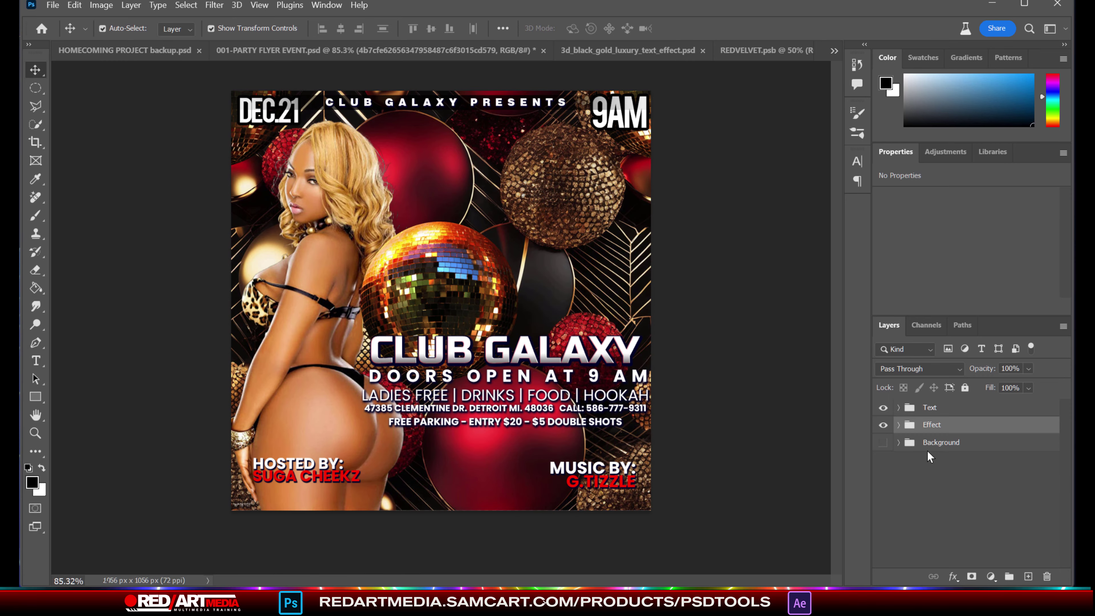
{"action": "left_click_drag", "start_coordinate": [908, 434], "coordinate": [381, 189]}
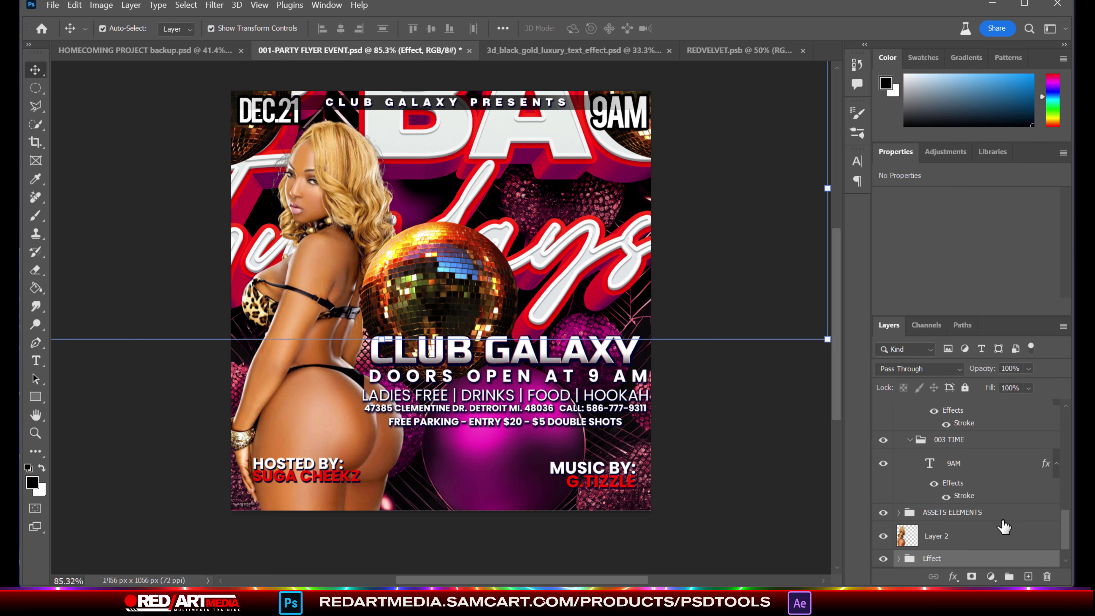
Step: Merge the Effect group in the flyer into a single pixel layer
{"action": "scroll", "coordinate": [1003, 524], "scroll_direction": "down", "scroll_amount": 2}
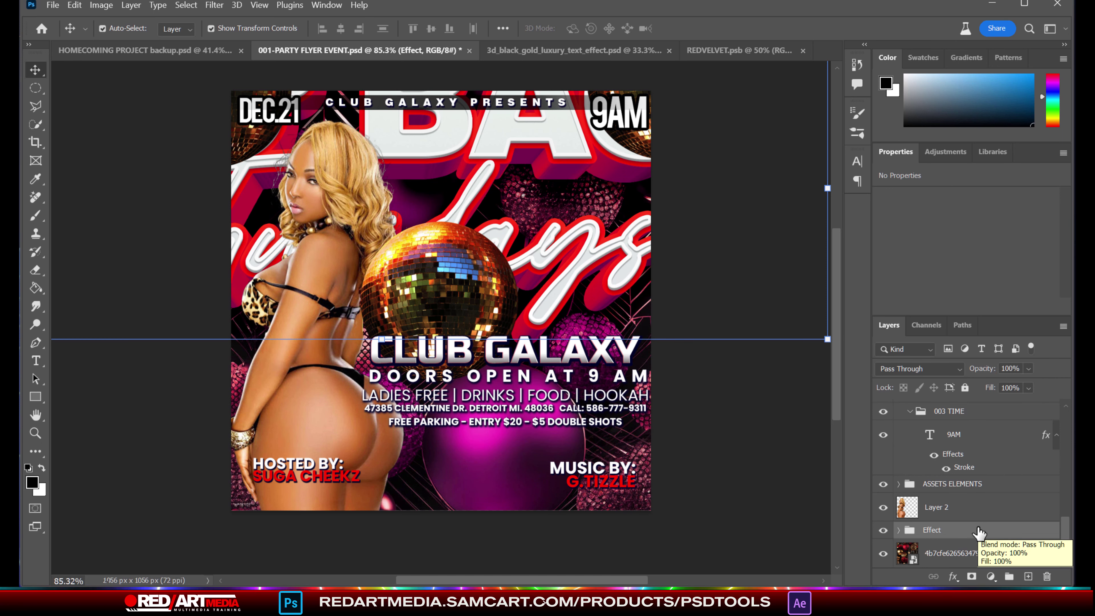
{"action": "key", "text": "ctrl"}
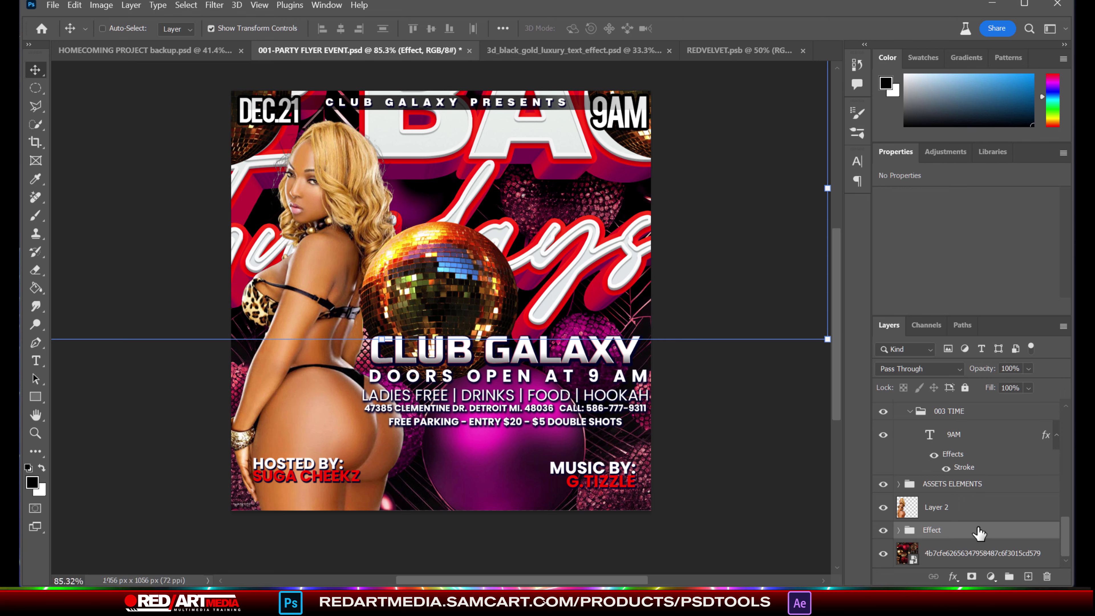
{"action": "key", "text": "ctrl+e"}
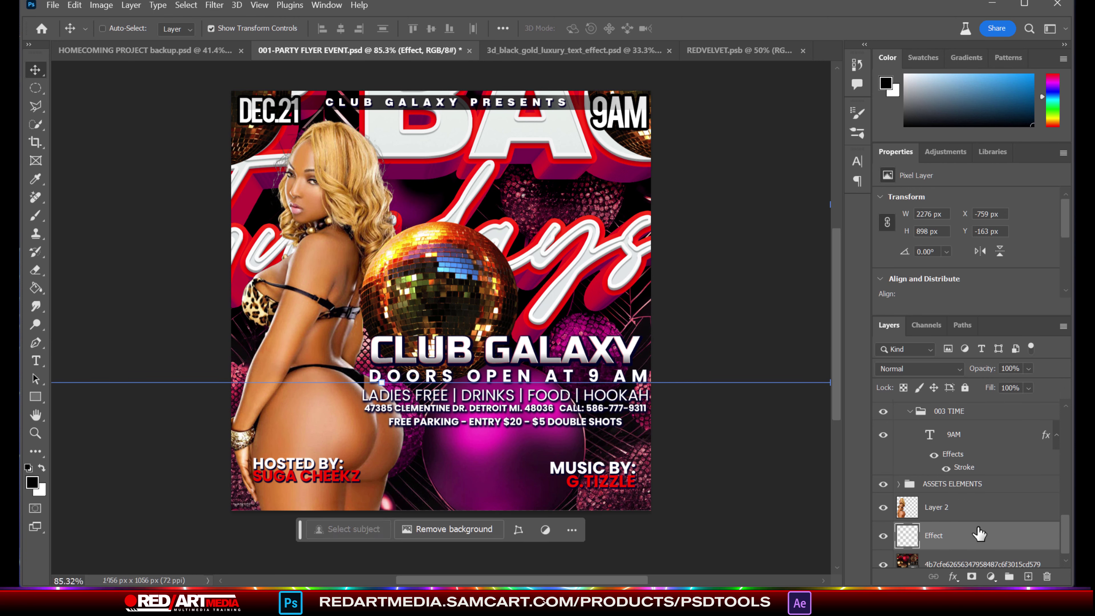
Step: Scale the Tho' Back Thursdays title to 32.80% and place it beside the model in the flyer's upper half
{"action": "scroll", "coordinate": [541, 274], "scroll_direction": "down", "scroll_amount": 3}
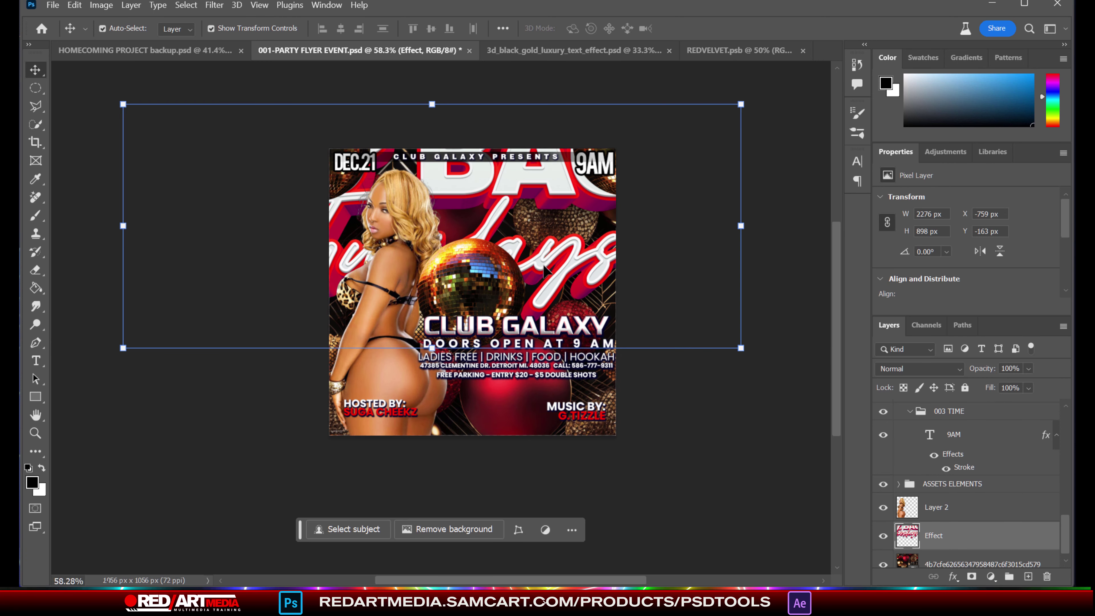
{"action": "left_click_drag", "start_coordinate": [435, 107], "coordinate": [534, 222]}
{"action": "left_click_drag", "start_coordinate": [471, 183], "coordinate": [457, 226]}
{"action": "left_click_drag", "start_coordinate": [541, 231], "coordinate": [569, 215]}
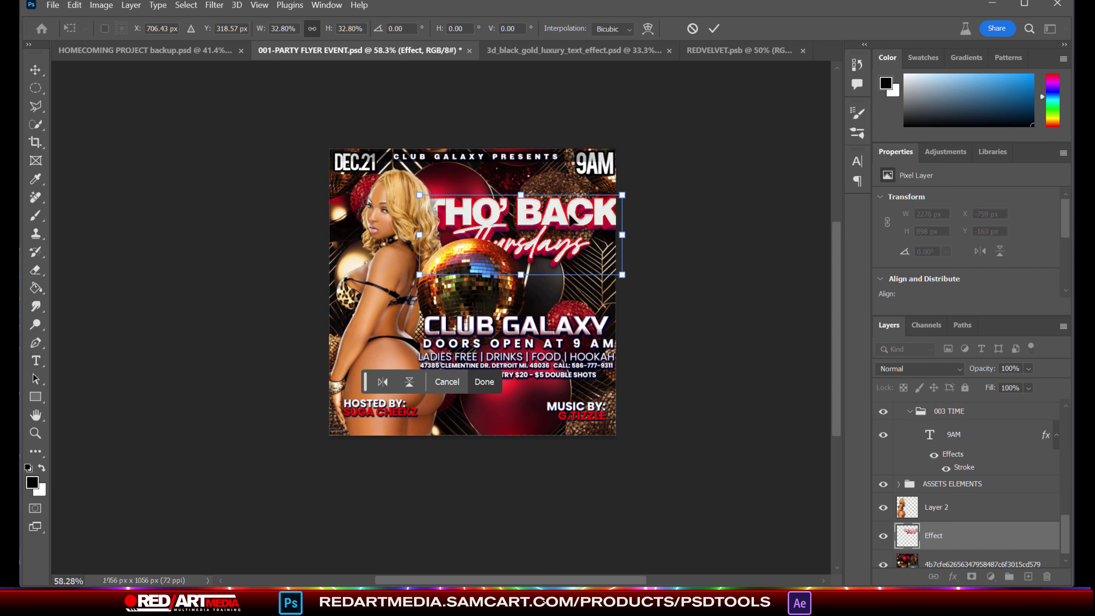
{"action": "key", "text": "Return"}
Step: Hide the large disco ball layer and move the title down to just above CLUB GALAXY
{"action": "scroll", "coordinate": [681, 280], "scroll_direction": "up", "scroll_amount": 3}
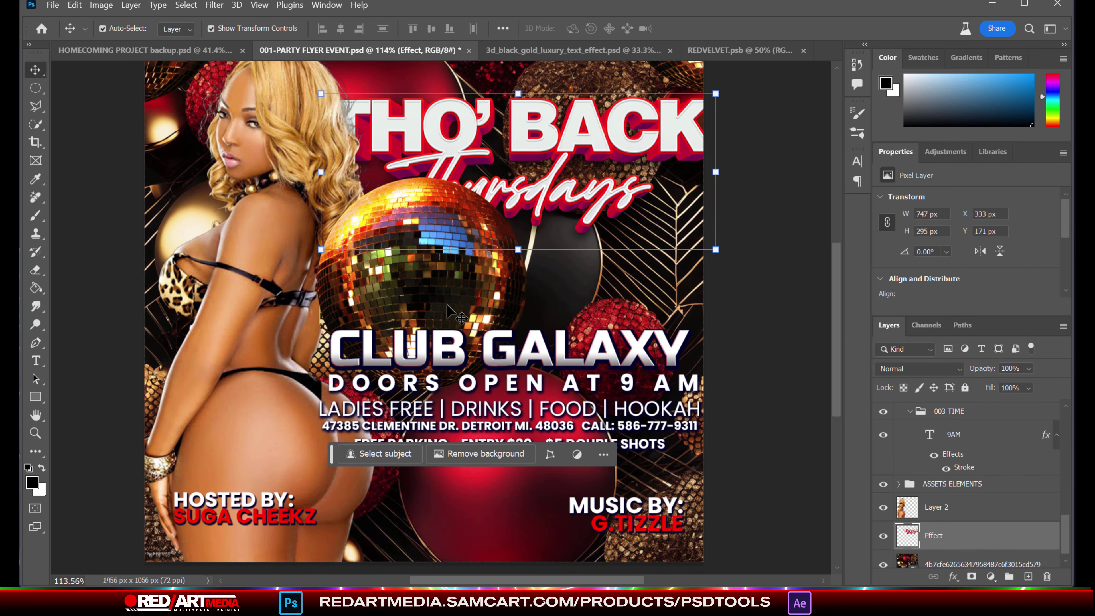
{"action": "left_click", "coordinate": [456, 297]}
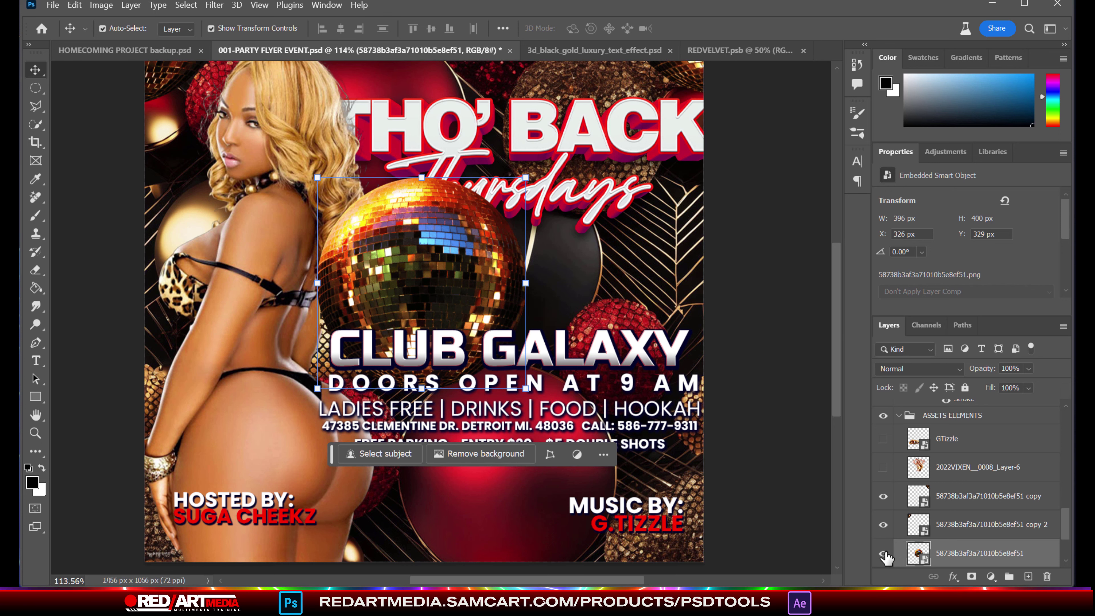
{"action": "left_click", "coordinate": [884, 554]}
{"action": "left_click_drag", "start_coordinate": [544, 158], "coordinate": [534, 244]}
Step: Bring the Effect layer to the front inside the ALL TEXT OVERLAY TEMPLATE group, scale the title to 105.29% and shift it slightly left
{"action": "scroll", "coordinate": [583, 408], "scroll_direction": "down", "scroll_amount": 5}
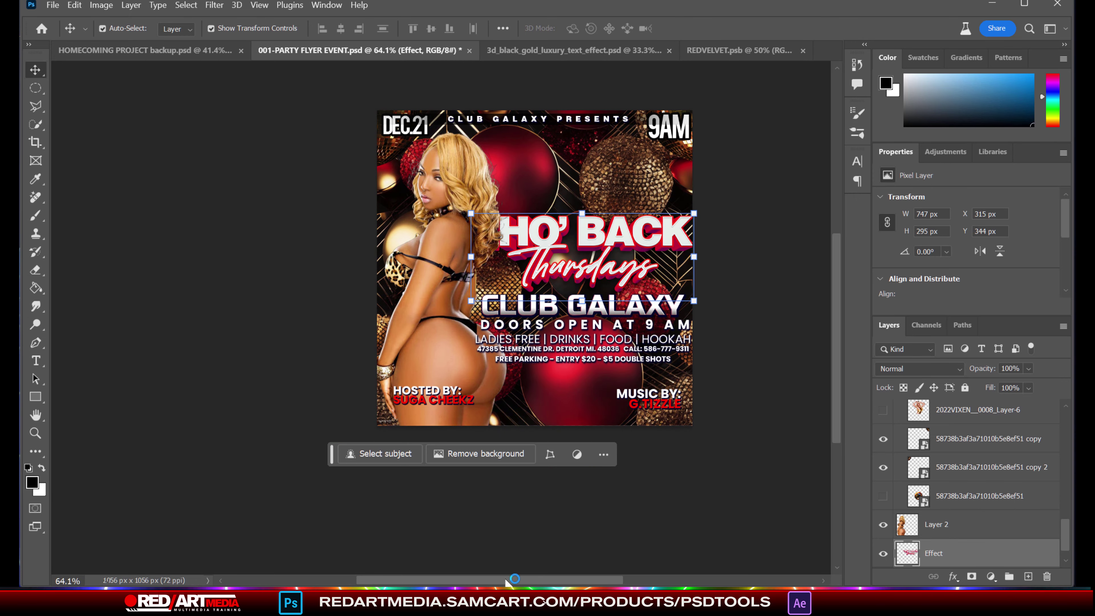
{"action": "left_click_drag", "start_coordinate": [510, 582], "coordinate": [556, 582]}
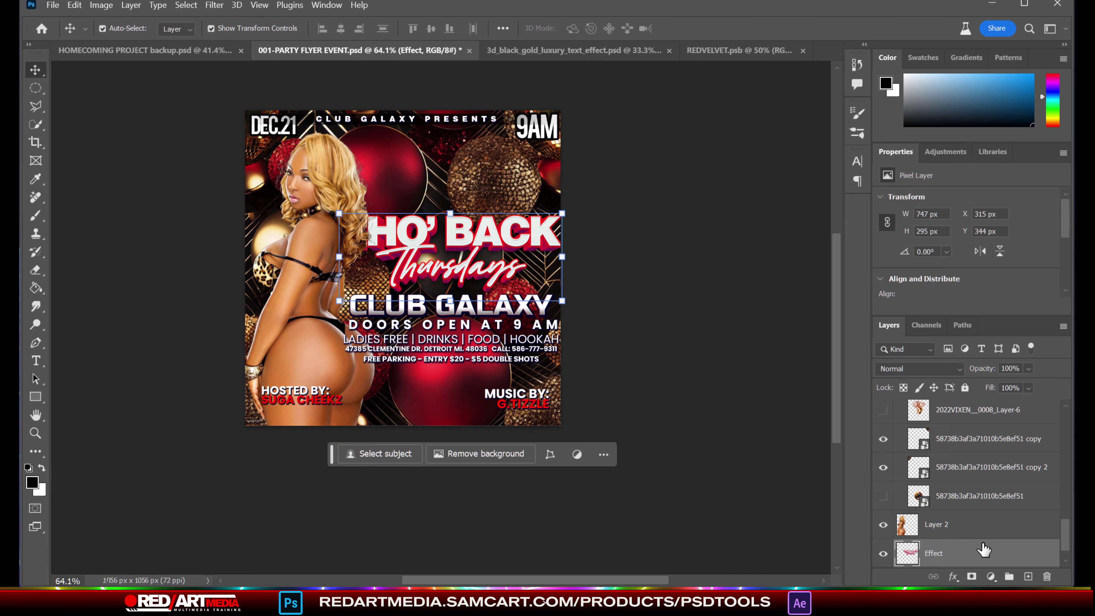
{"action": "left_click_drag", "start_coordinate": [989, 556], "coordinate": [953, 410]}
{"action": "left_click_drag", "start_coordinate": [497, 236], "coordinate": [444, 207]}
{"action": "key", "text": "ctrl+t"}
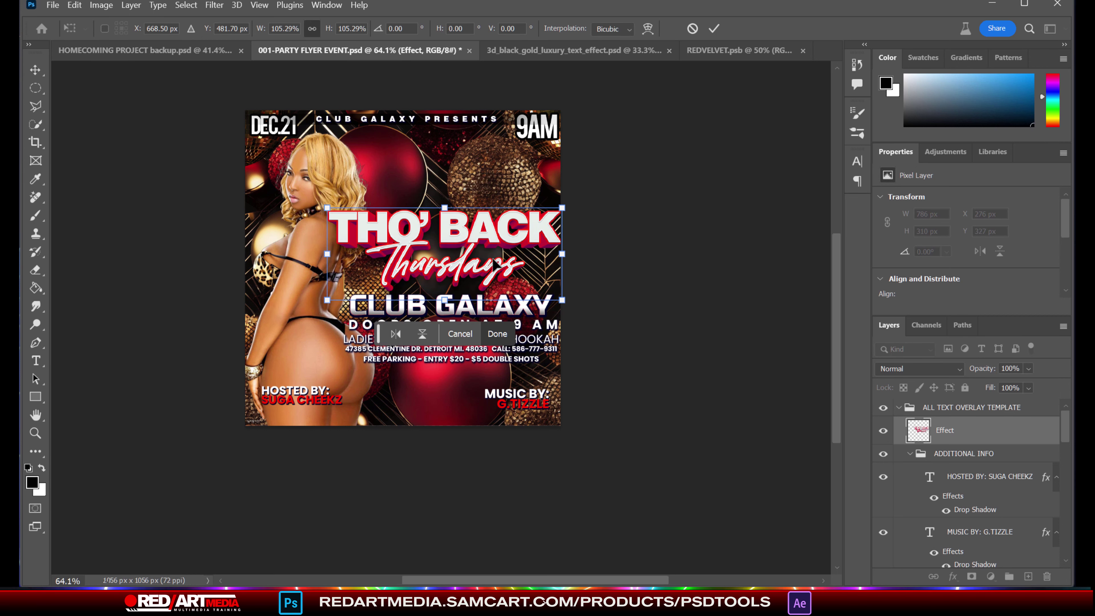
{"action": "left_click_drag", "start_coordinate": [497, 258], "coordinate": [493, 258]}
{"action": "key", "text": "Return"}
{"action": "left_click", "coordinate": [735, 381]}
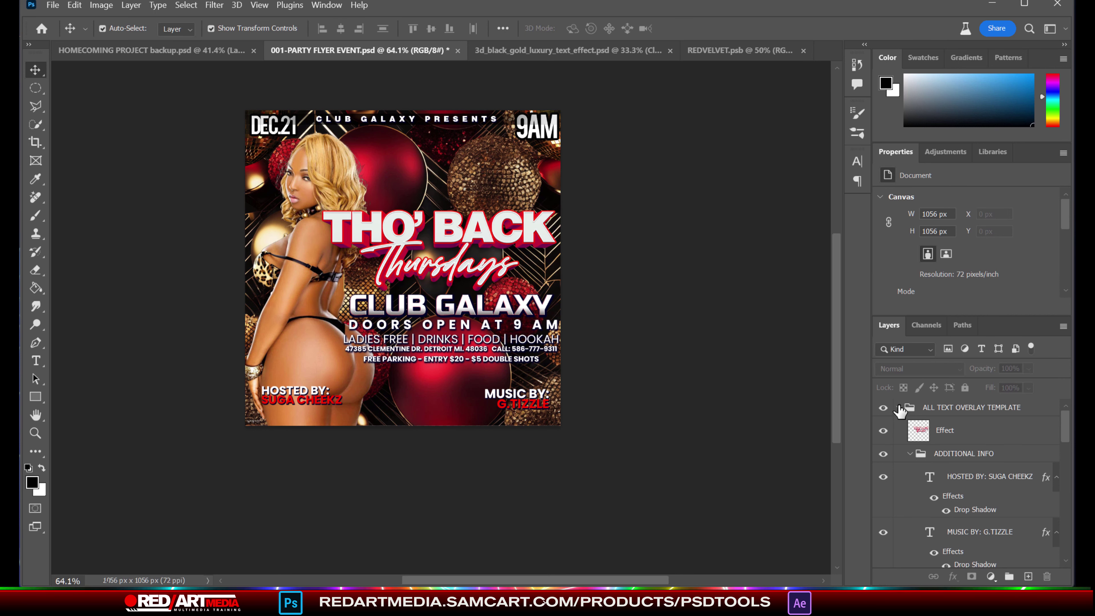
Step: Move the Effect layer above the ALL TEXT OVERLAY TEMPLATE group and toggle that group's visibility off and on
{"action": "left_click_drag", "start_coordinate": [954, 431], "coordinate": [946, 400]}
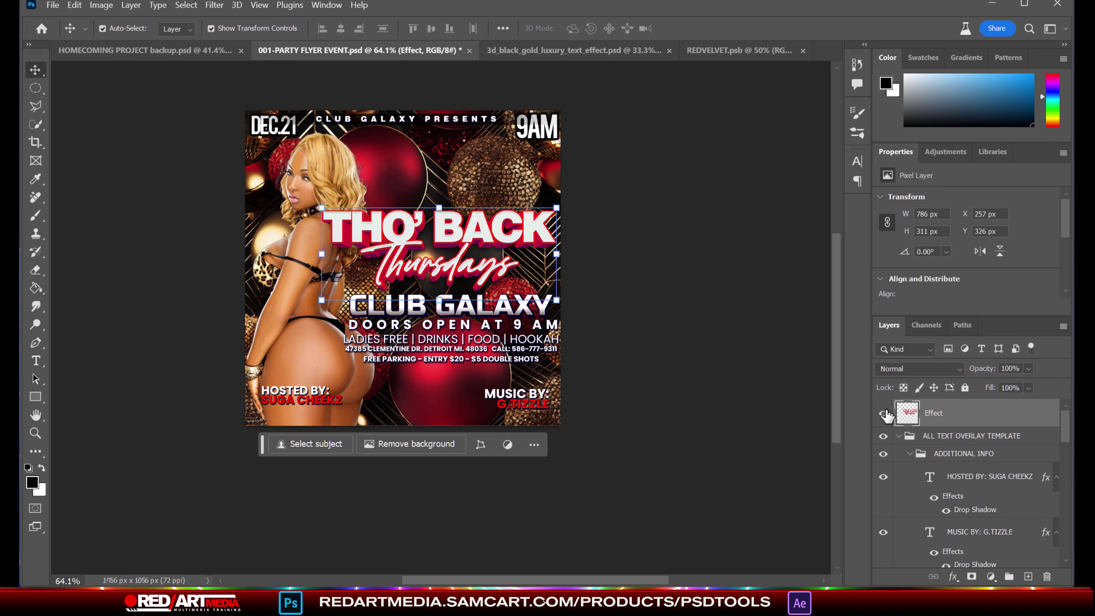
{"action": "left_click", "coordinate": [936, 441]}
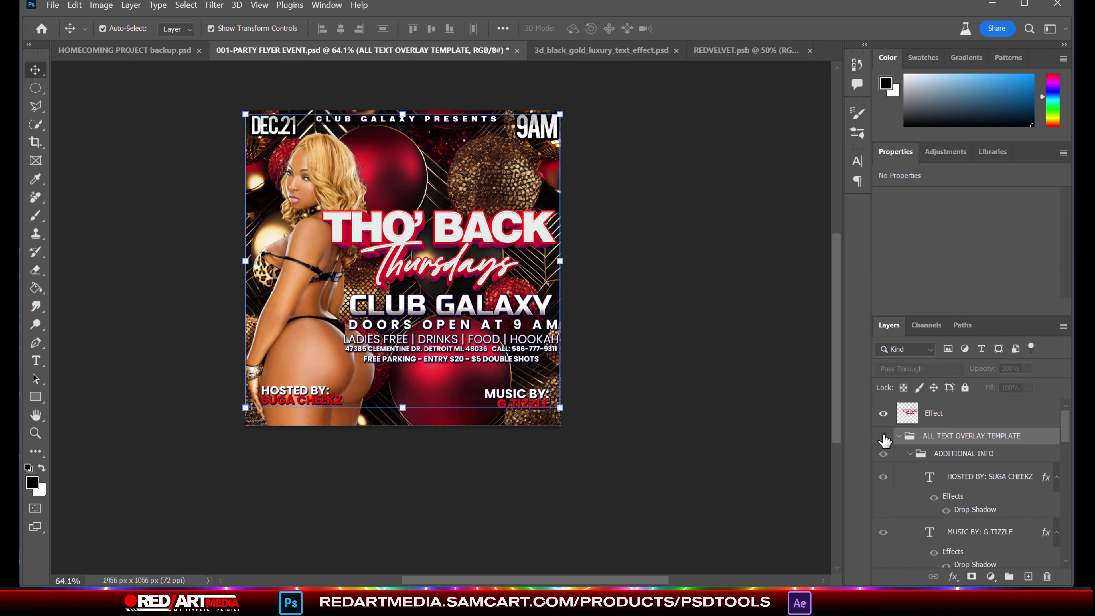
{"action": "left_click", "coordinate": [884, 436]}
{"action": "left_click", "coordinate": [884, 436]}
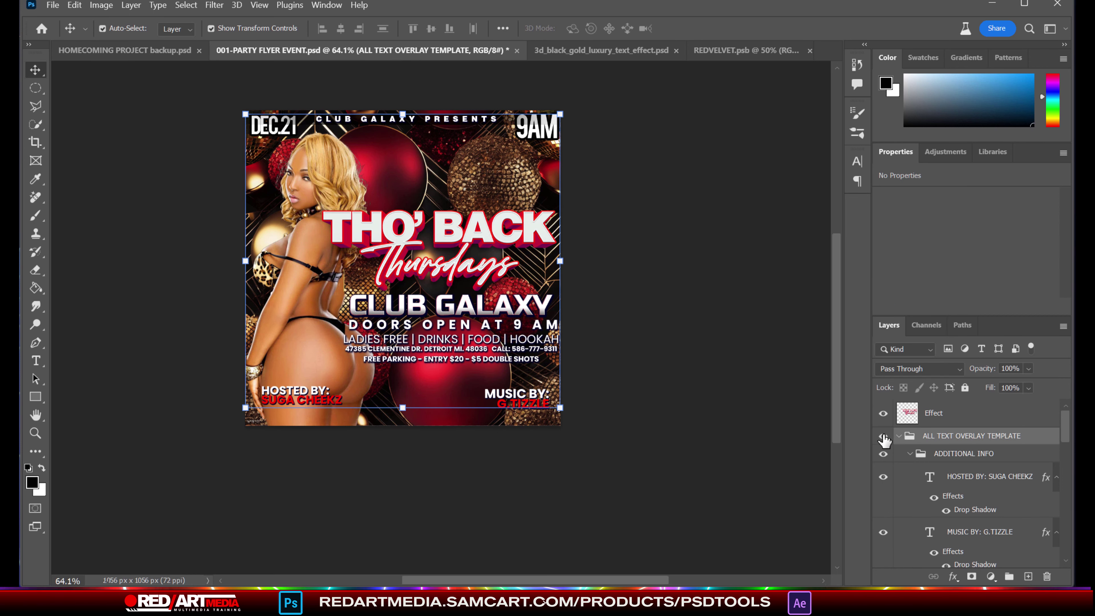
Step: Collapse the ADDITIONAL INFO group and nudge the 001 MAIN INFORMATION group 20 px left and 10 px up
{"action": "left_click", "coordinate": [910, 453]}
{"action": "left_click", "coordinate": [952, 458]}
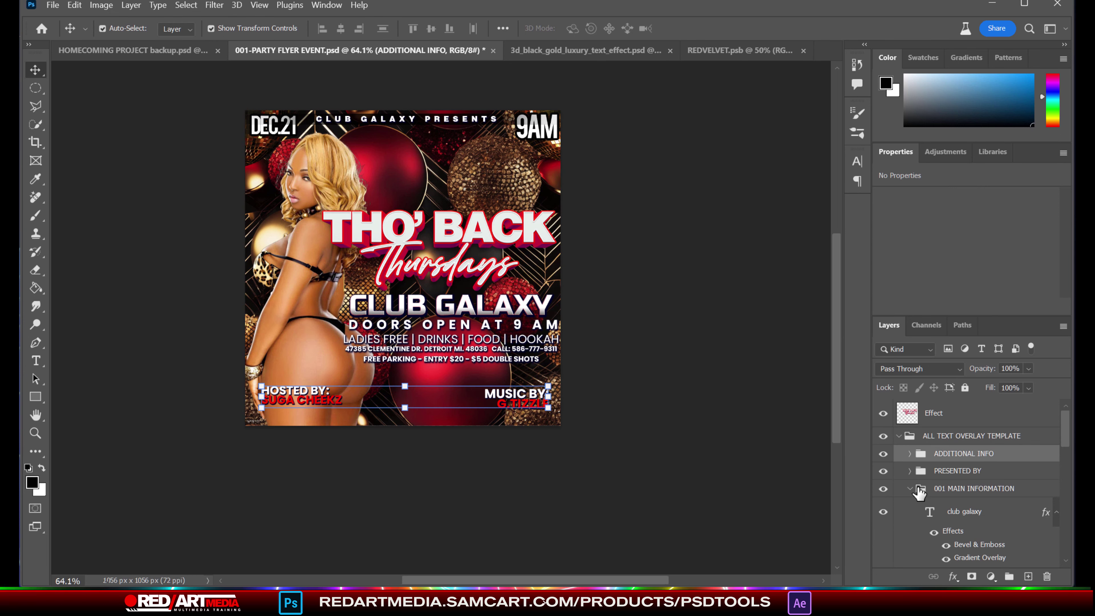
{"action": "left_click", "coordinate": [950, 491]}
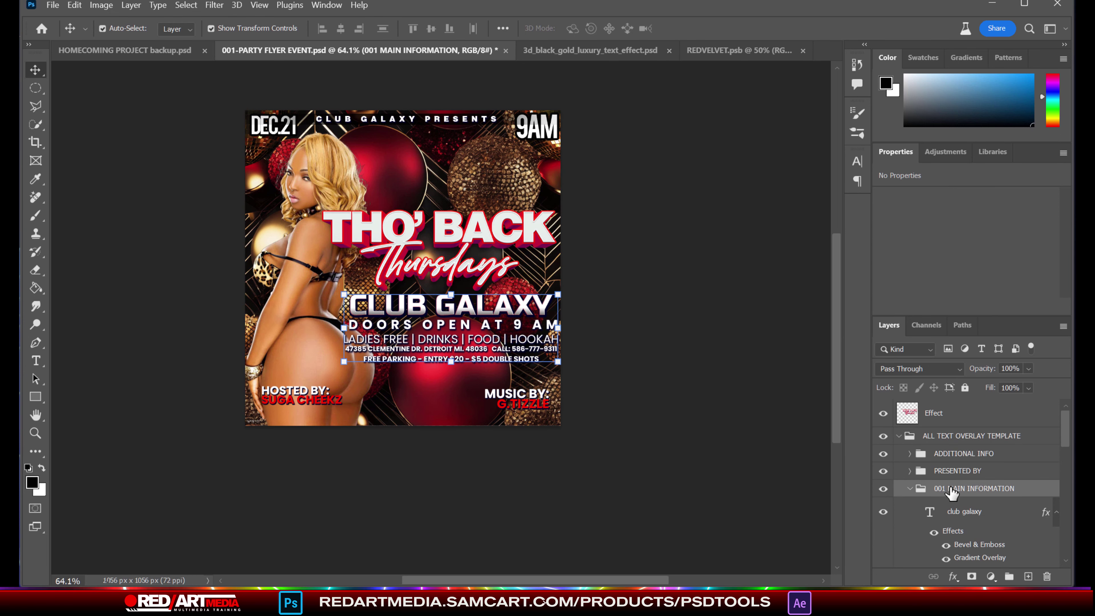
{"action": "key", "text": "shift+Left"}
{"action": "key", "text": "shift+Left"}
{"action": "key", "text": "shift+Up"}
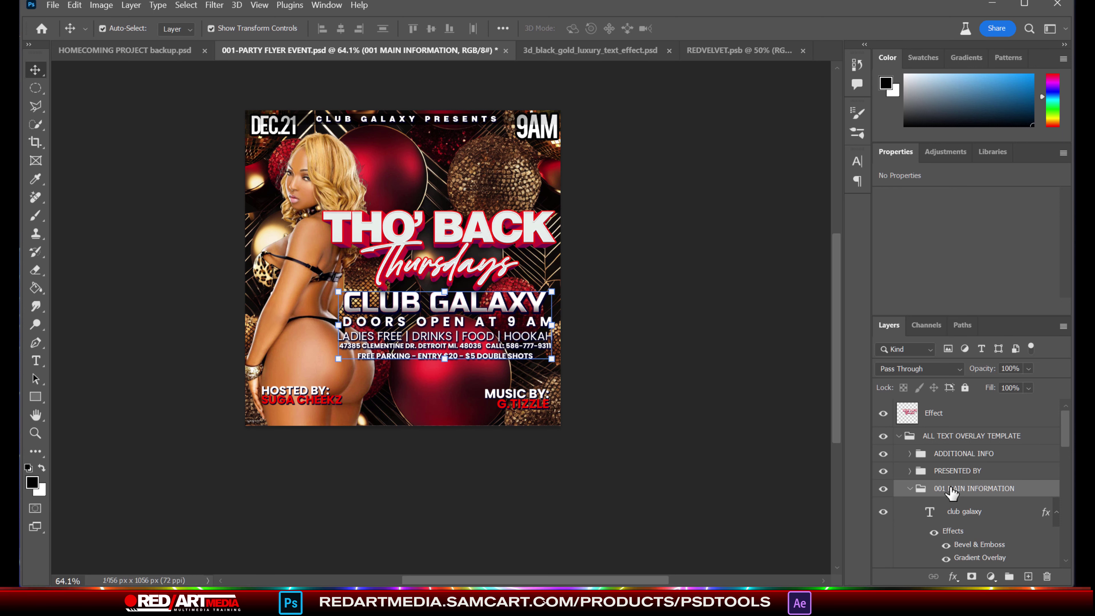
{"action": "left_click", "coordinate": [731, 289]}
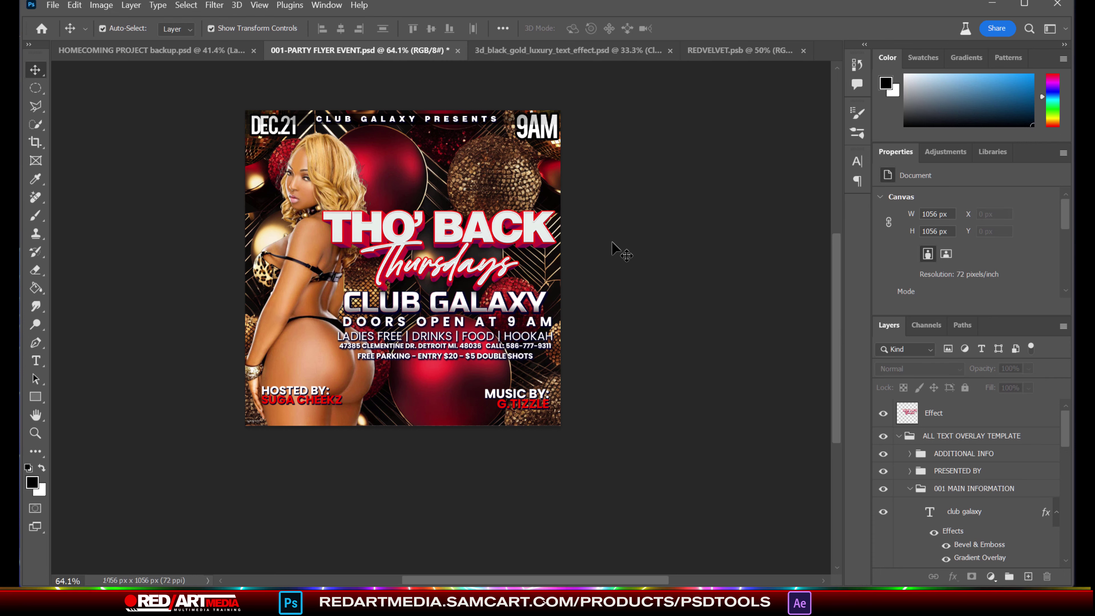
Step: Move the MUSIC BY text under the FREE PARKING line and center-align it beneath the main information
{"action": "scroll", "coordinate": [640, 250], "scroll_direction": "up", "scroll_amount": 2}
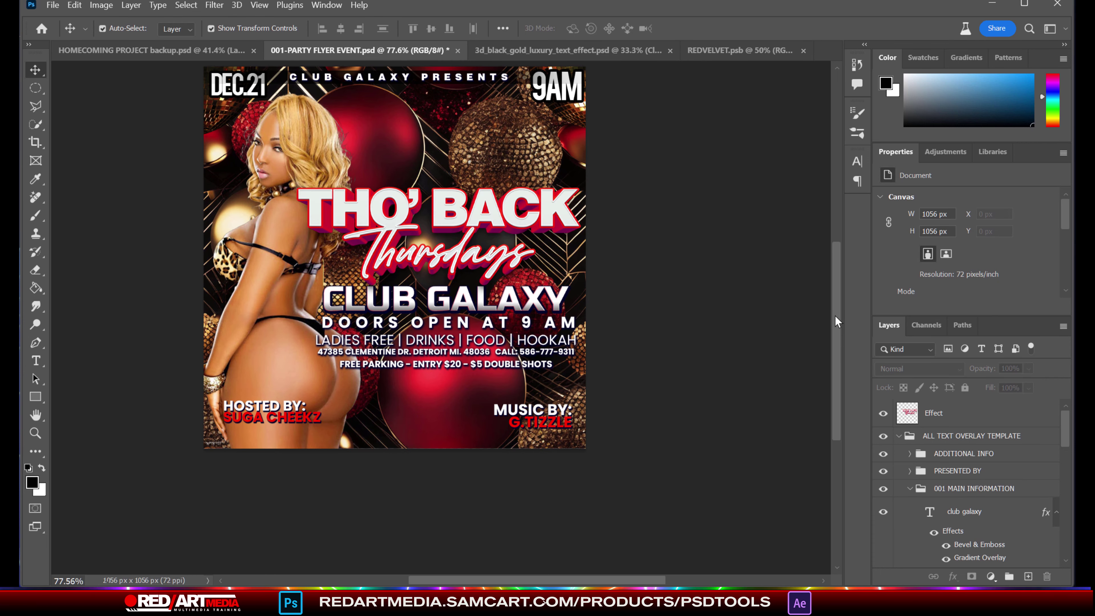
{"action": "left_click_drag", "start_coordinate": [835, 321], "coordinate": [837, 287]}
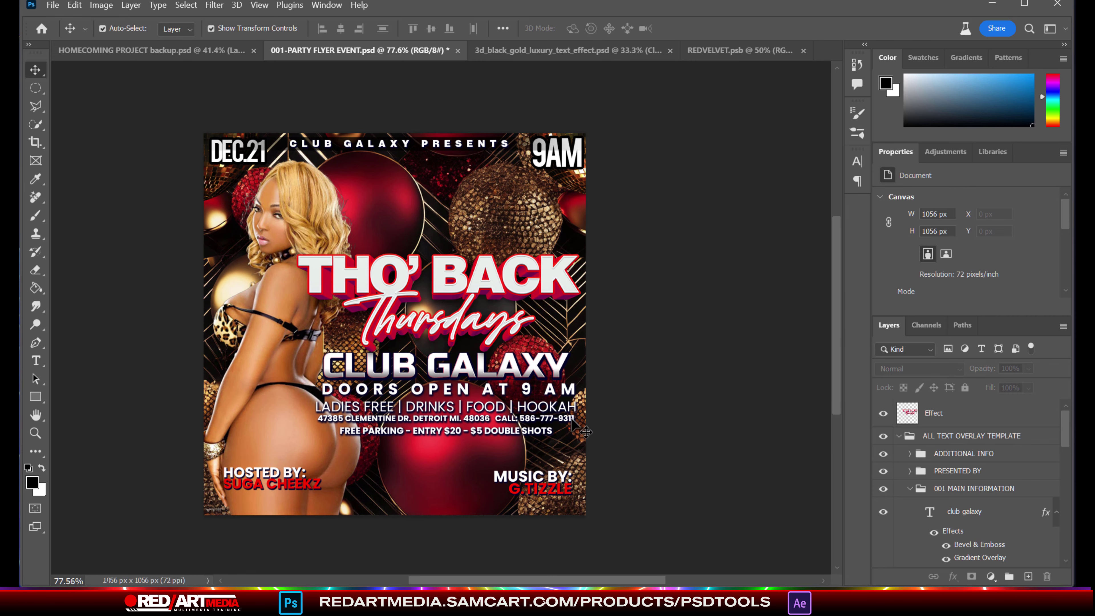
{"action": "left_click_drag", "start_coordinate": [559, 483], "coordinate": [471, 460]}
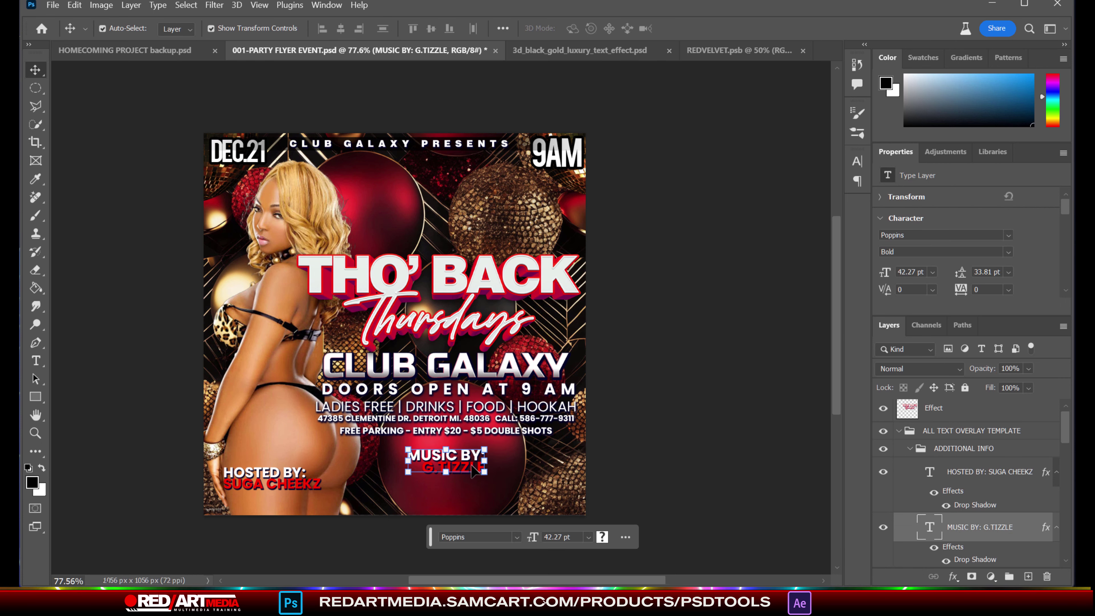
{"action": "left_click", "coordinate": [35, 360]}
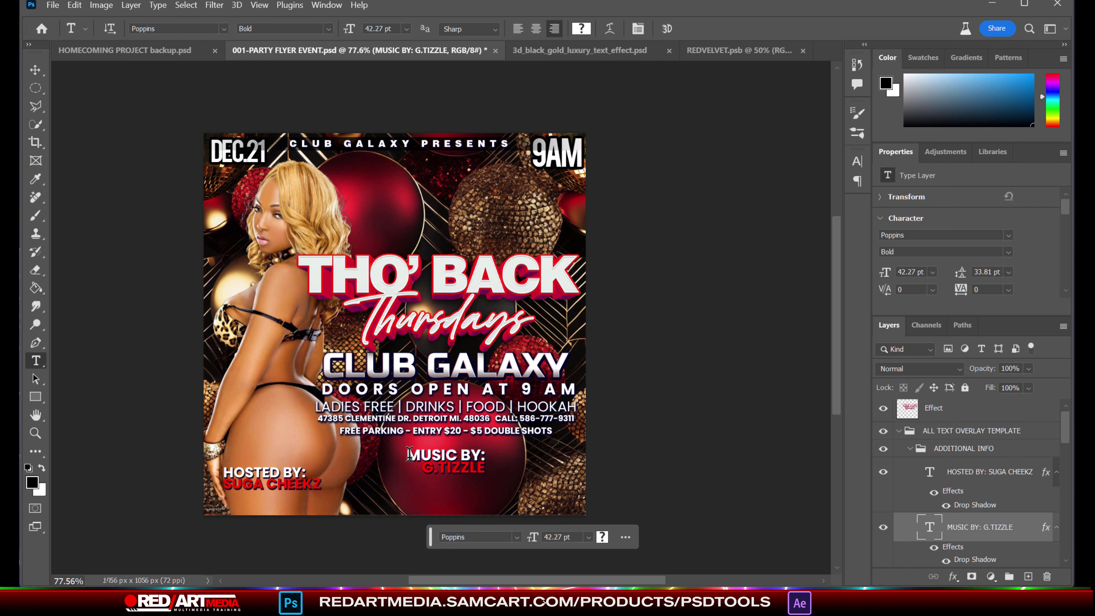
{"action": "left_click_drag", "start_coordinate": [408, 455], "coordinate": [506, 475]}
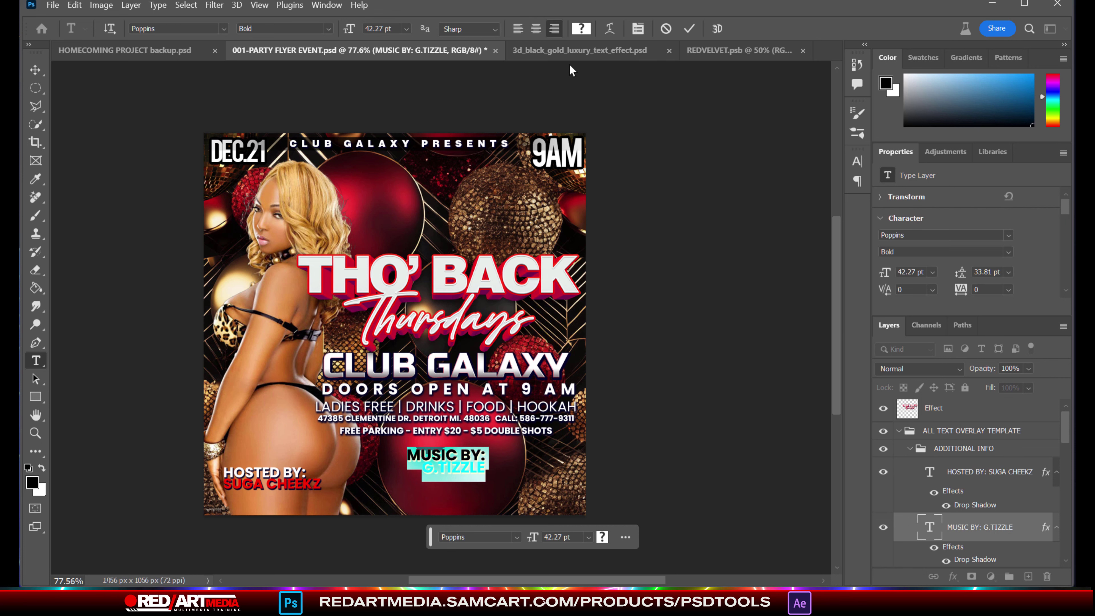
{"action": "left_click", "coordinate": [536, 30]}
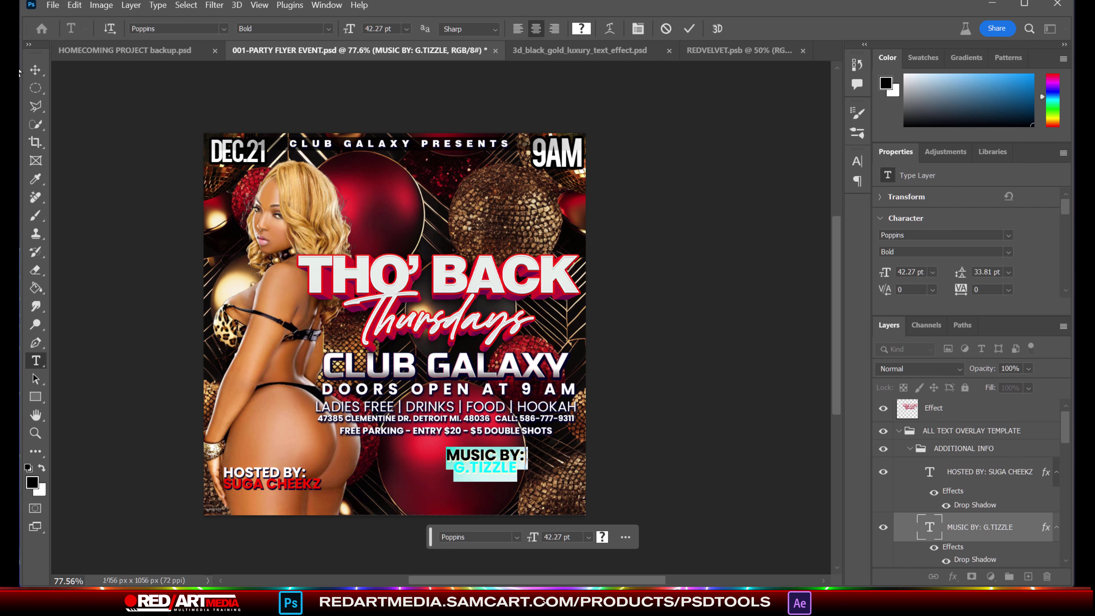
{"action": "left_click", "coordinate": [35, 70]}
{"action": "left_click_drag", "start_coordinate": [514, 463], "coordinate": [475, 453]}
{"action": "left_click", "coordinate": [672, 428]}
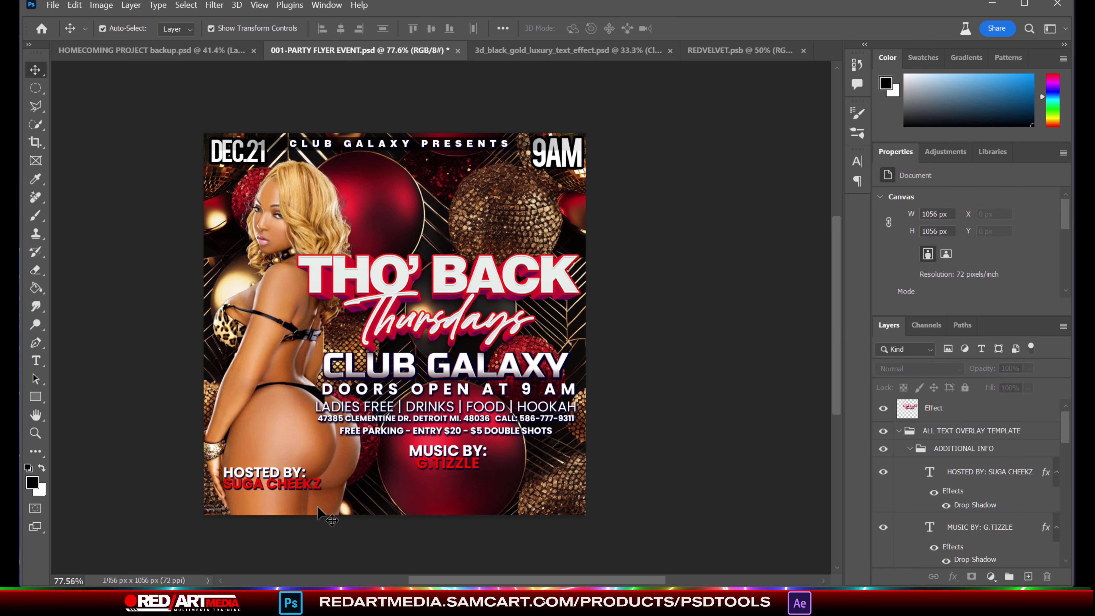
Step: Select the name under MUSIC BY with the Type tool and open its text color for editing
{"action": "left_click", "coordinate": [43, 361]}
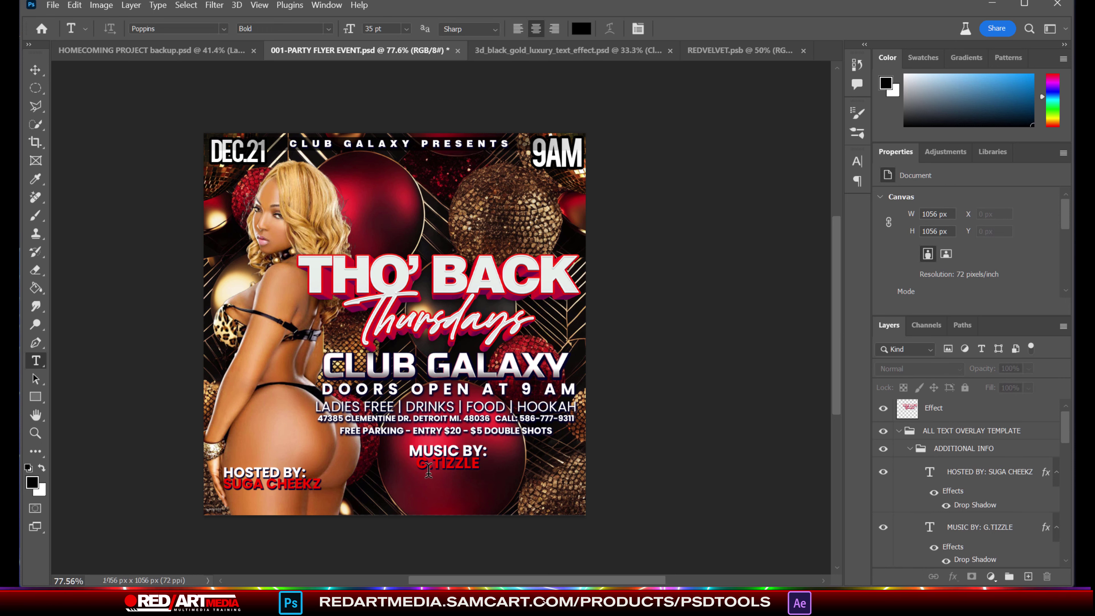
{"action": "left_click_drag", "start_coordinate": [420, 466], "coordinate": [495, 485]}
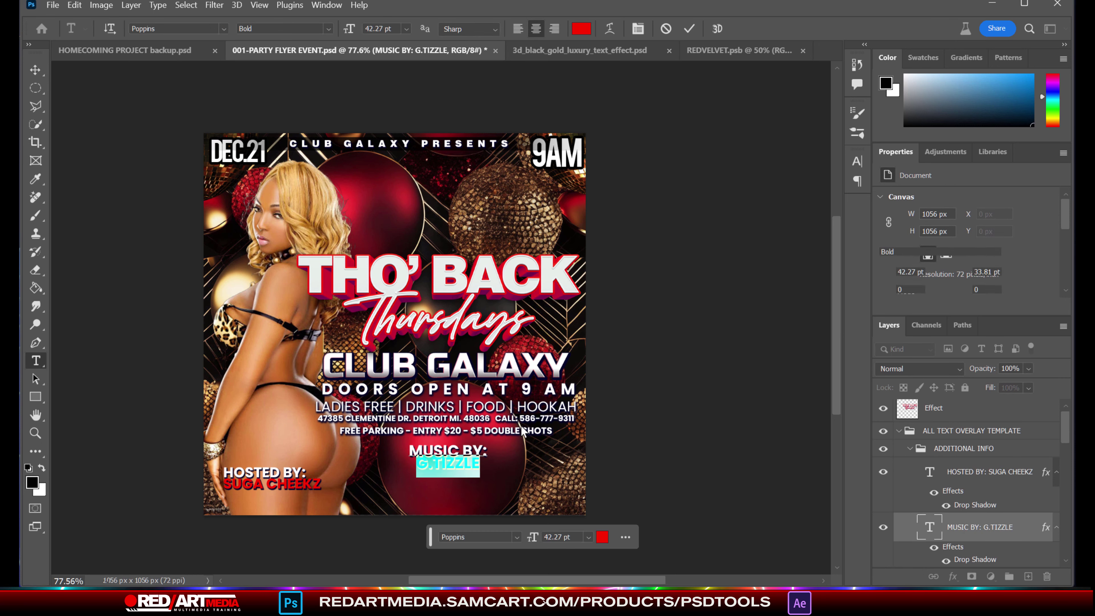
{"action": "left_click", "coordinate": [603, 537]}
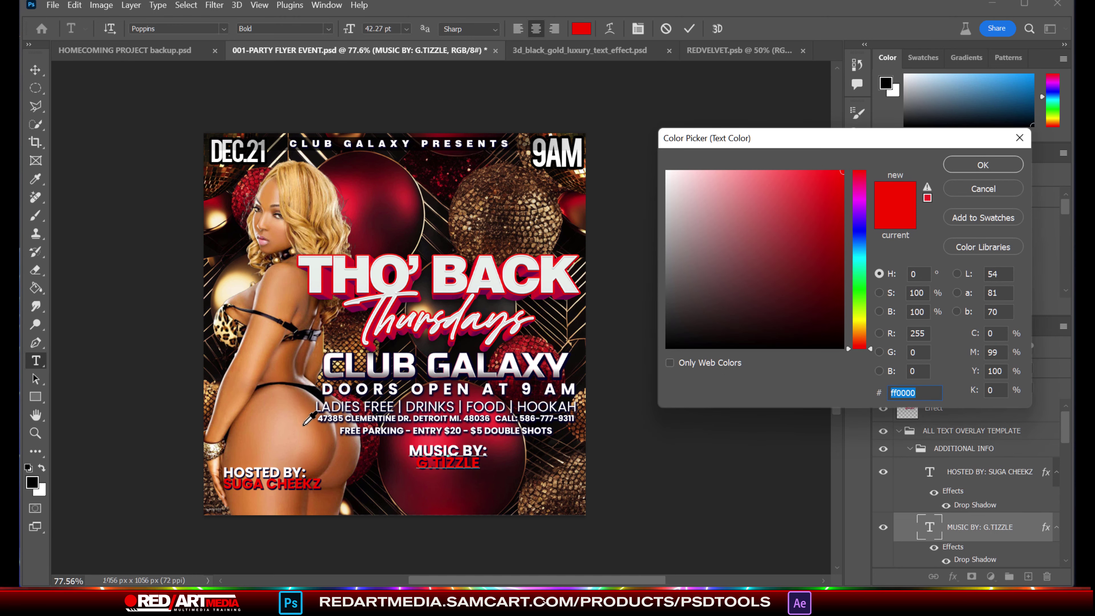
Step: Try several tones sampled from the model and golden yellows up to #ffd200 for the name under MUSIC BY
{"action": "left_click", "coordinate": [303, 426]}
{"action": "left_click", "coordinate": [282, 427]}
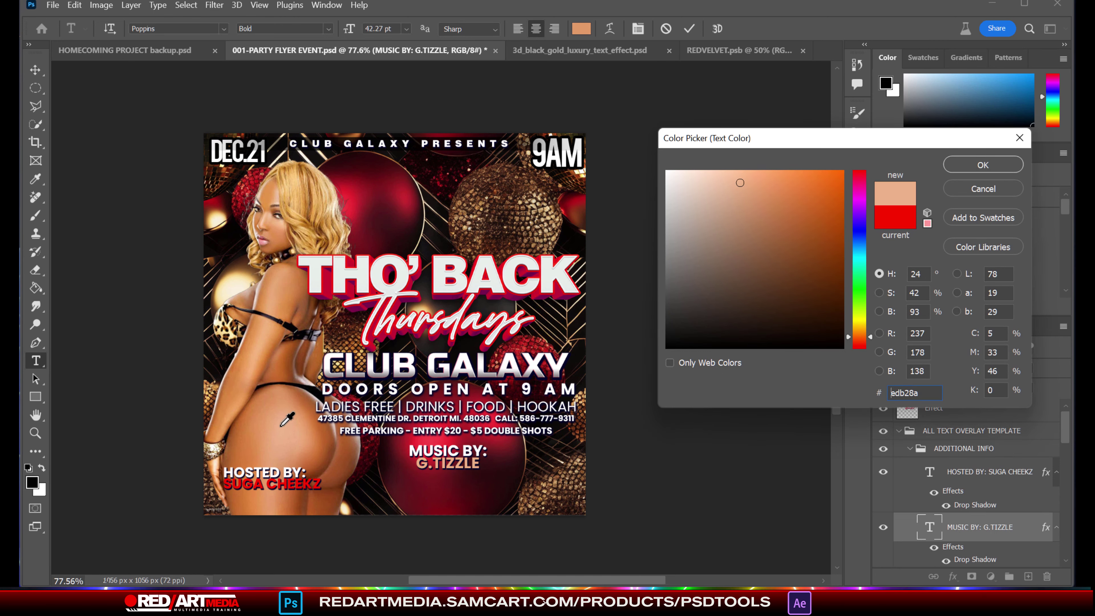
{"action": "left_click", "coordinate": [255, 346]}
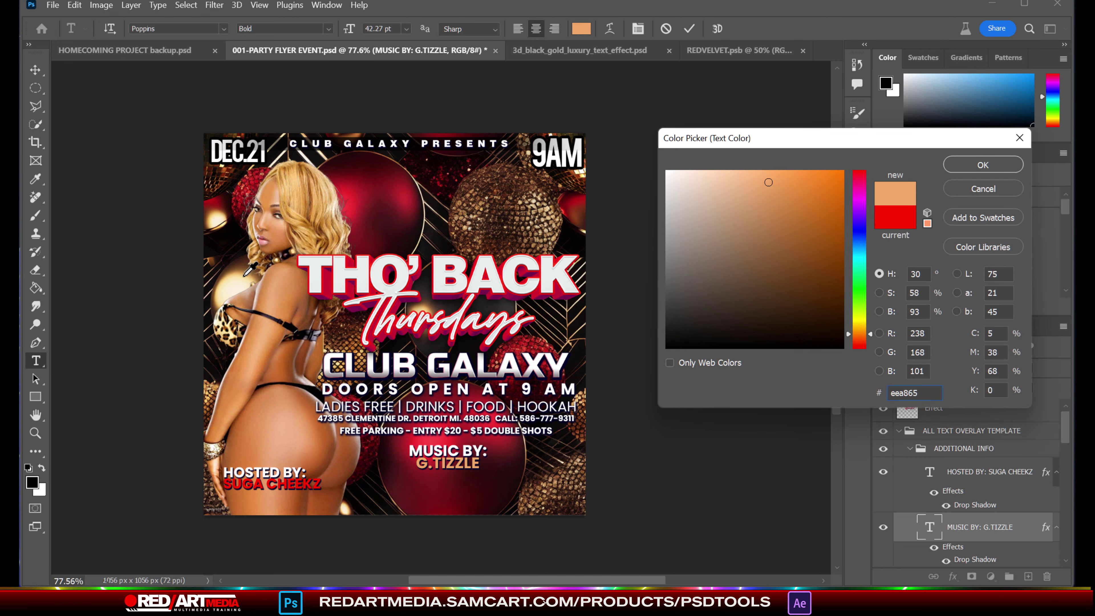
{"action": "left_click", "coordinate": [246, 274]}
{"action": "left_click", "coordinate": [335, 470]}
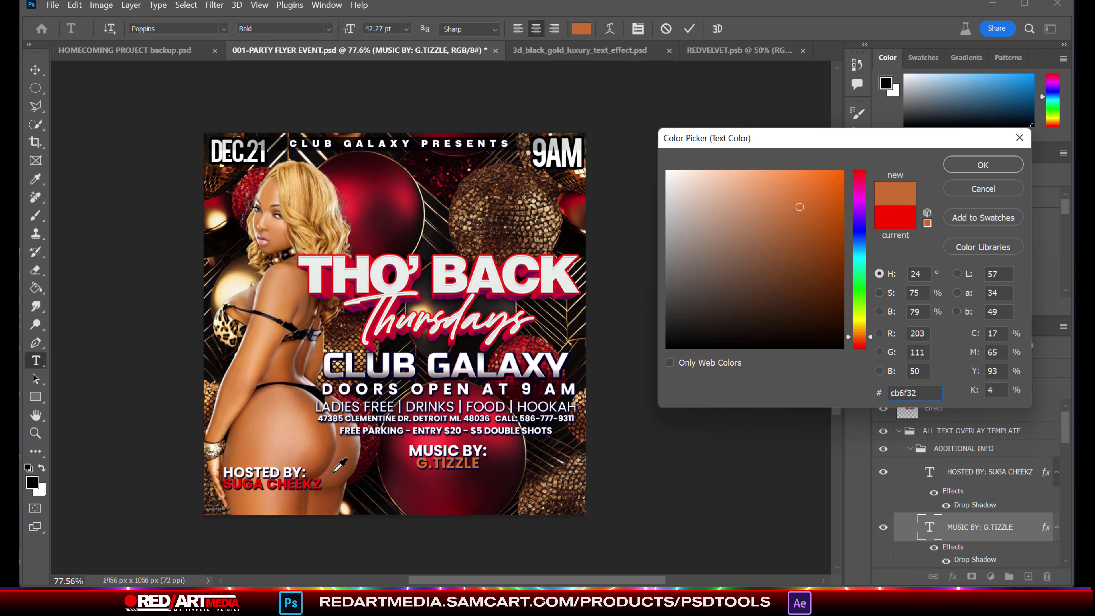
{"action": "left_click", "coordinate": [318, 437]}
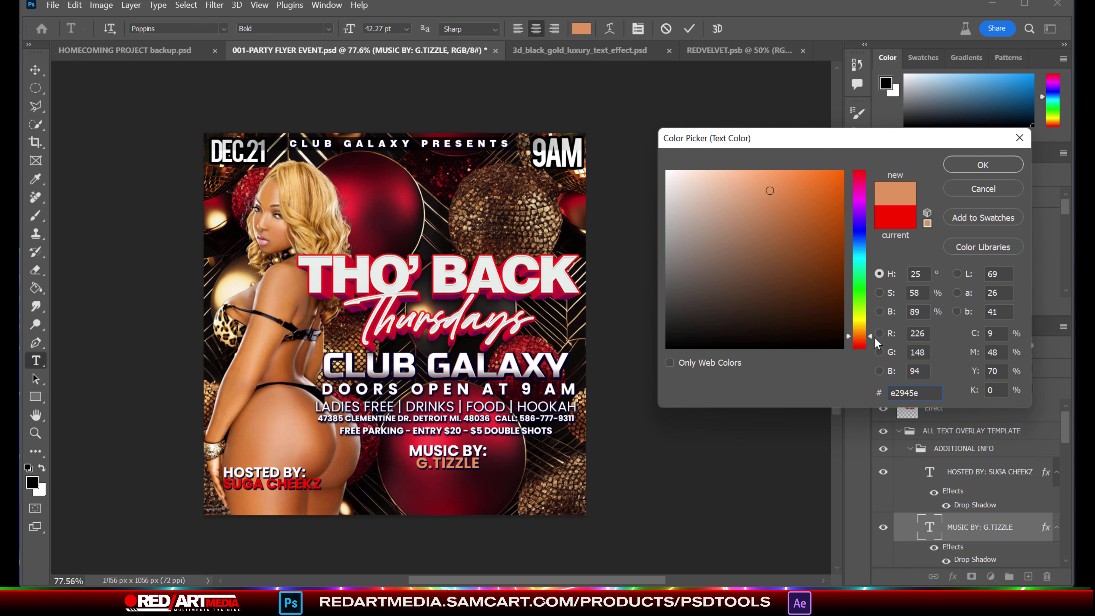
{"action": "left_click_drag", "start_coordinate": [870, 332], "coordinate": [871, 328]}
{"action": "left_click_drag", "start_coordinate": [770, 190], "coordinate": [852, 173]}
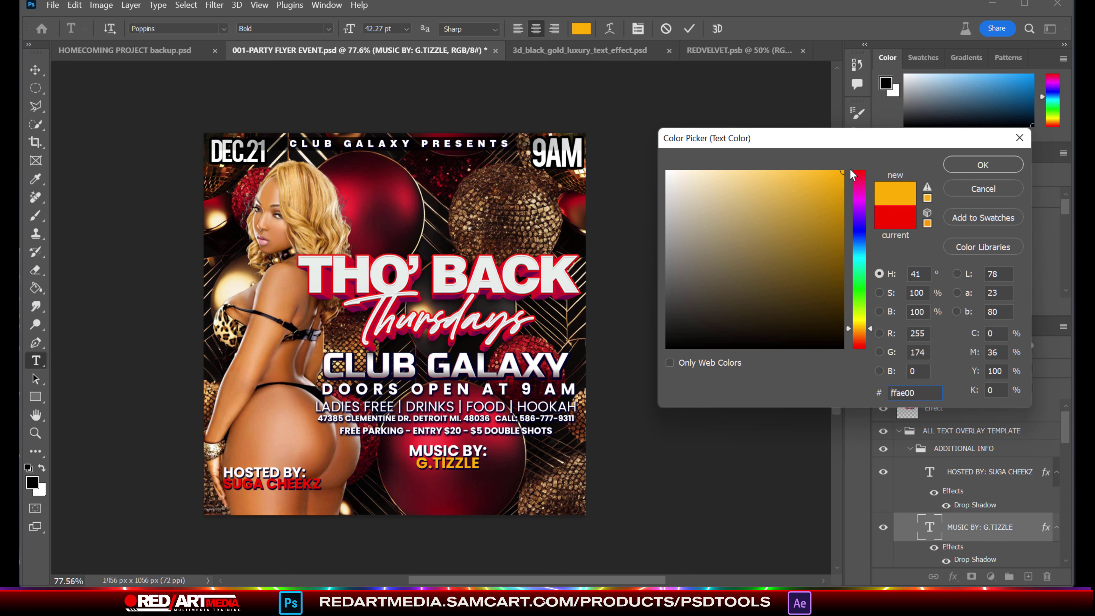
{"action": "left_click_drag", "start_coordinate": [872, 326], "coordinate": [870, 323]}
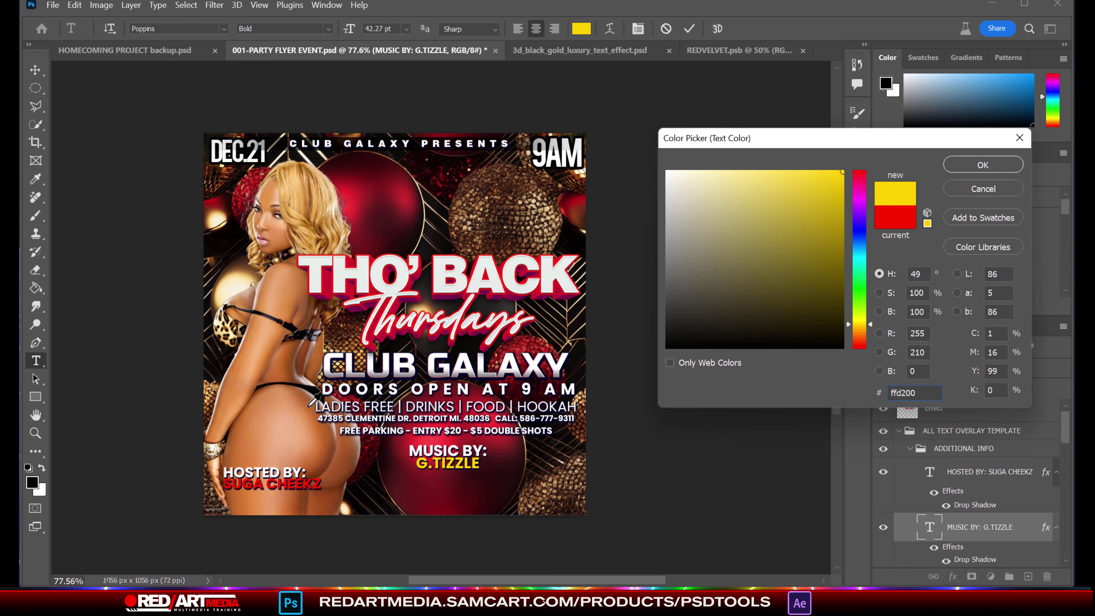
Step: Sample the model's shoulder tone, brighten it to peach #ffb67a, and apply it to the name under MUSIC BY
{"action": "left_click", "coordinate": [278, 302]}
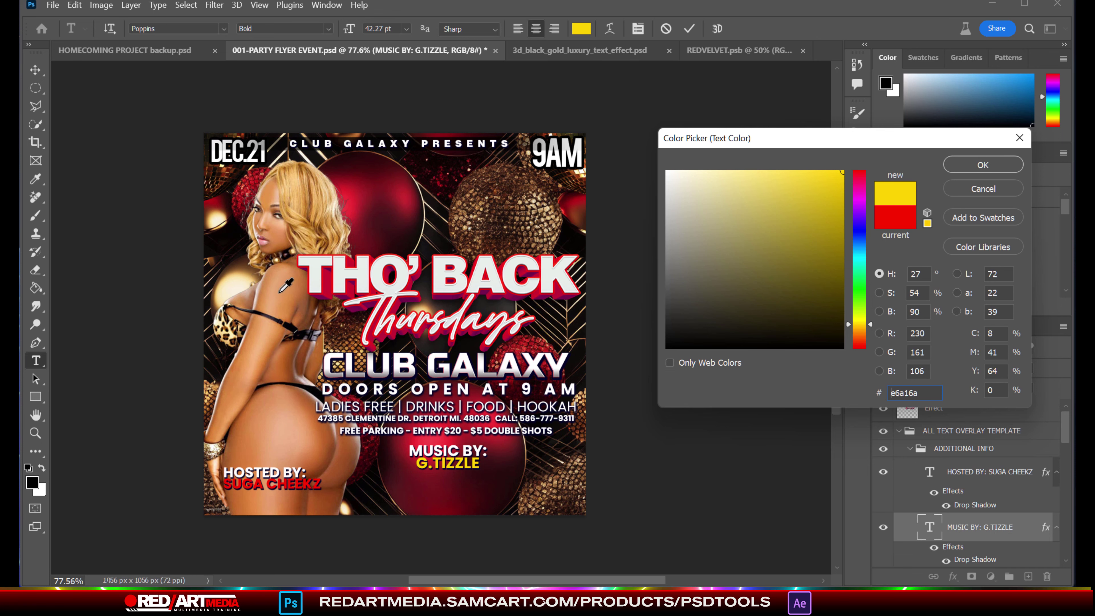
{"action": "left_click_drag", "start_coordinate": [780, 172], "coordinate": [760, 163]}
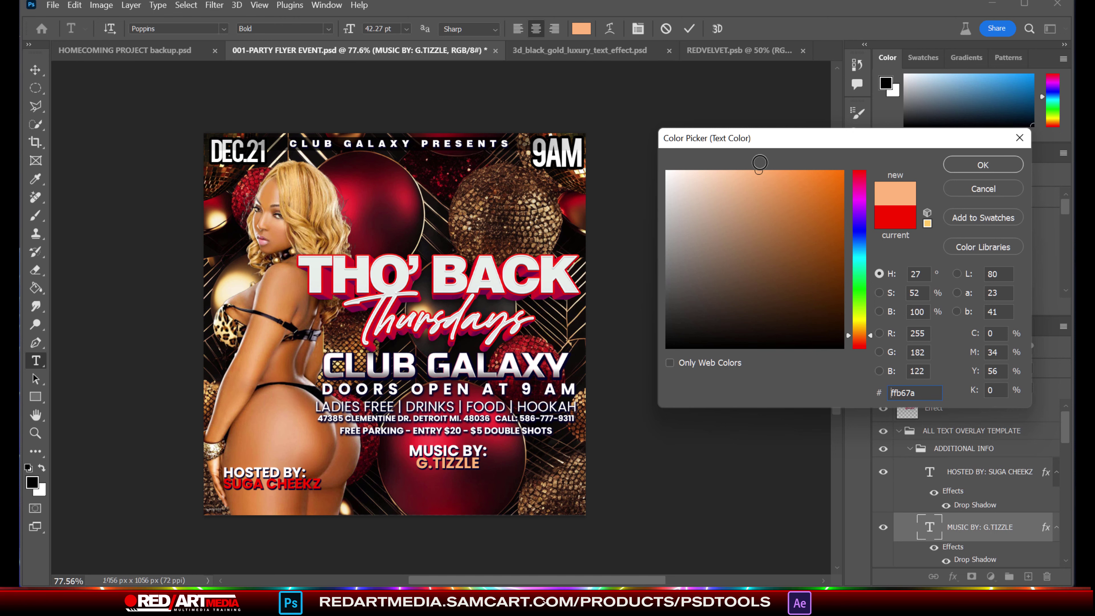
{"action": "left_click", "coordinate": [982, 166]}
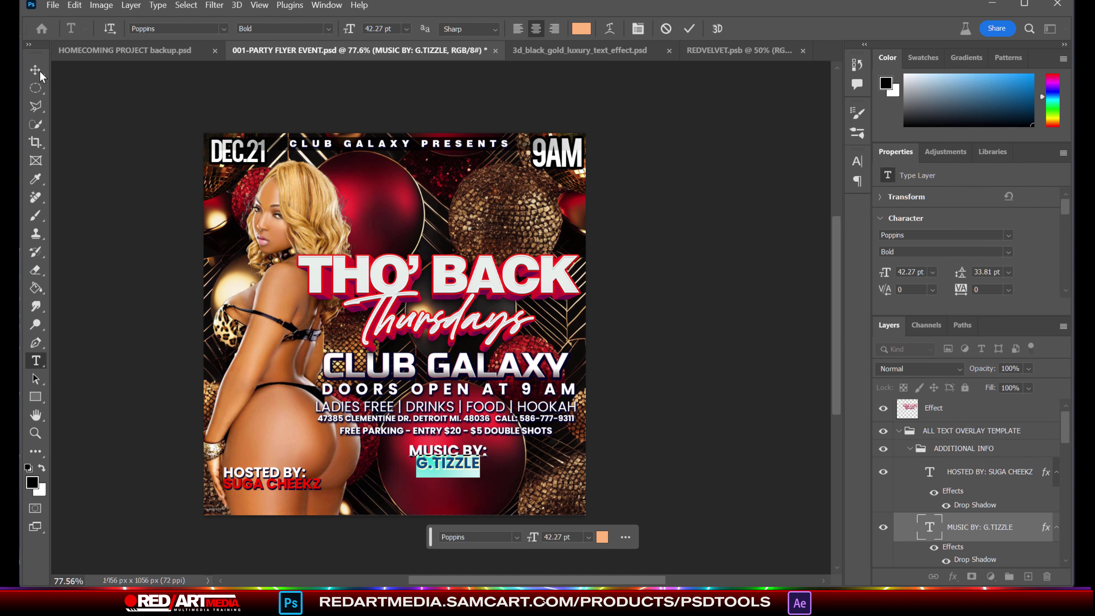
{"action": "left_click", "coordinate": [36, 70]}
{"action": "left_click", "coordinate": [764, 393]}
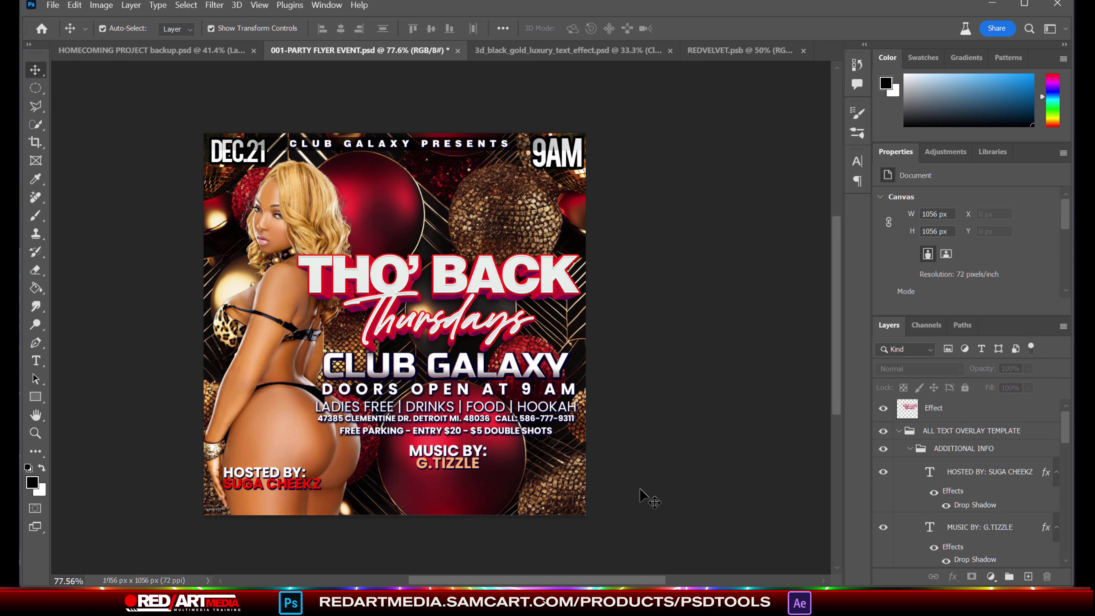
Step: Select the DEC.21 layer, start placing an embedded file, and open the LIFESTYLE folder in the Ultimate Photoshop Essential Toolbox
{"action": "left_click_drag", "start_coordinate": [255, 163], "coordinate": [536, 316]}
{"action": "left_click_drag", "start_coordinate": [375, 211], "coordinate": [251, 159]}
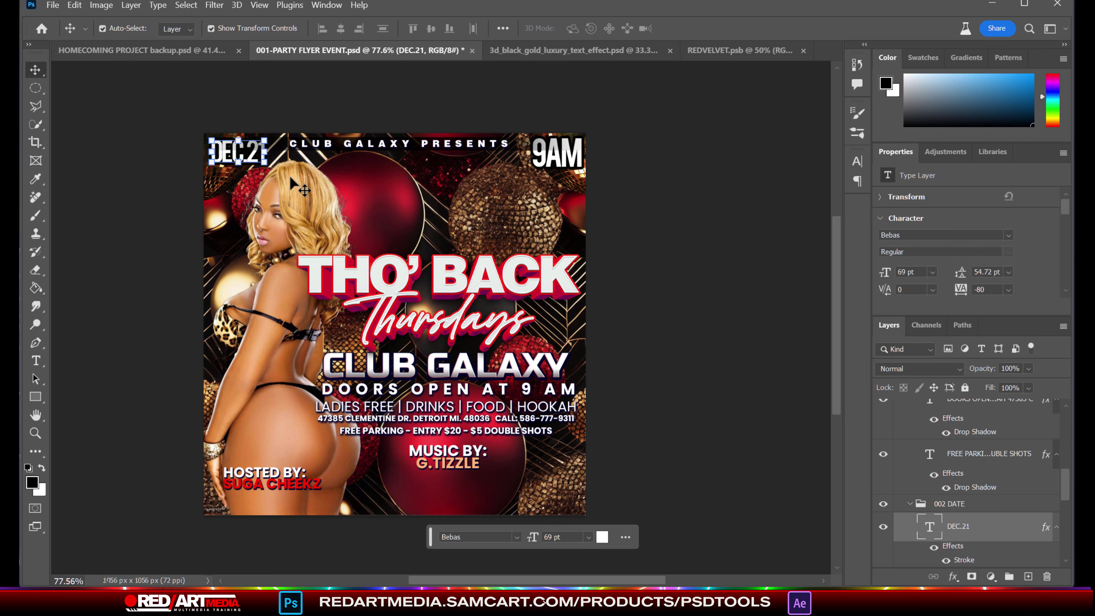
{"action": "left_click", "coordinate": [48, 6]}
{"action": "left_click", "coordinate": [123, 299]}
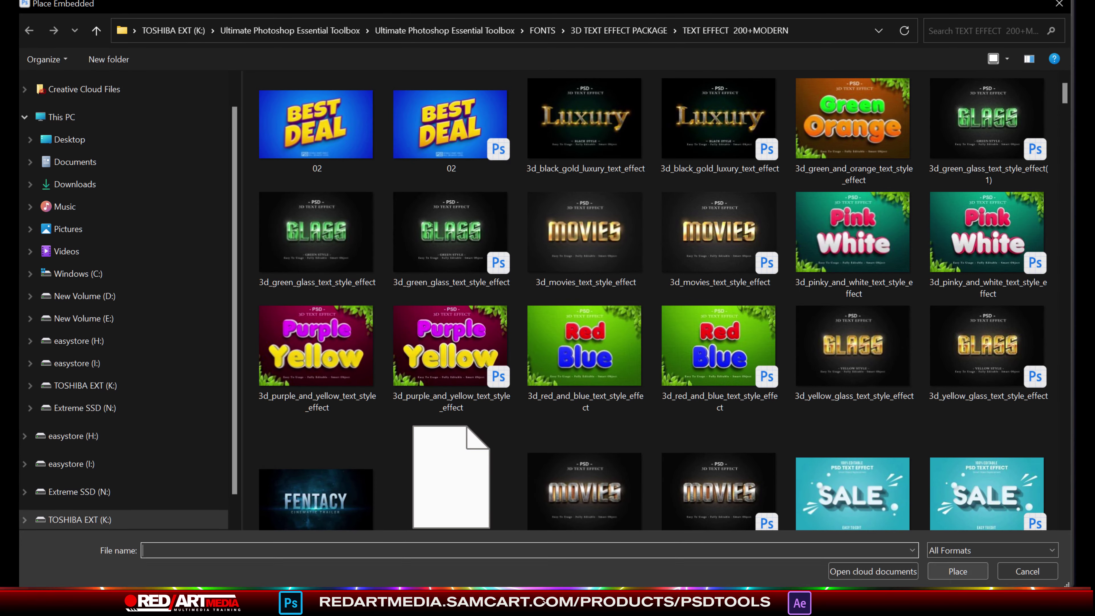
{"action": "left_click", "coordinate": [422, 31]}
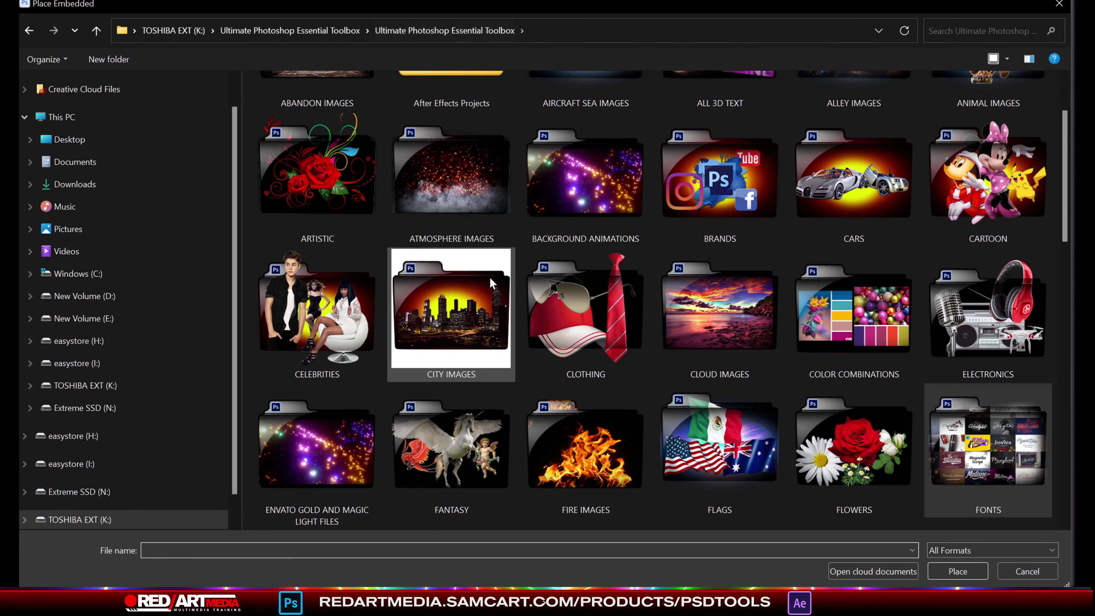
{"action": "scroll", "coordinate": [661, 311], "scroll_direction": "down", "scroll_amount": 10}
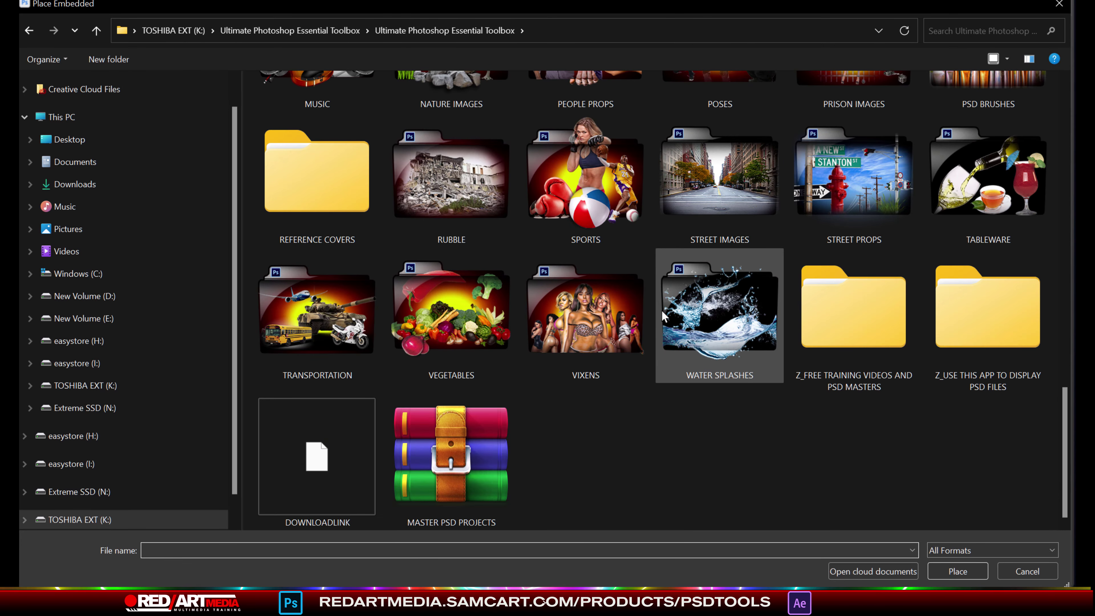
{"action": "scroll", "coordinate": [694, 328], "scroll_direction": "up", "scroll_amount": 5}
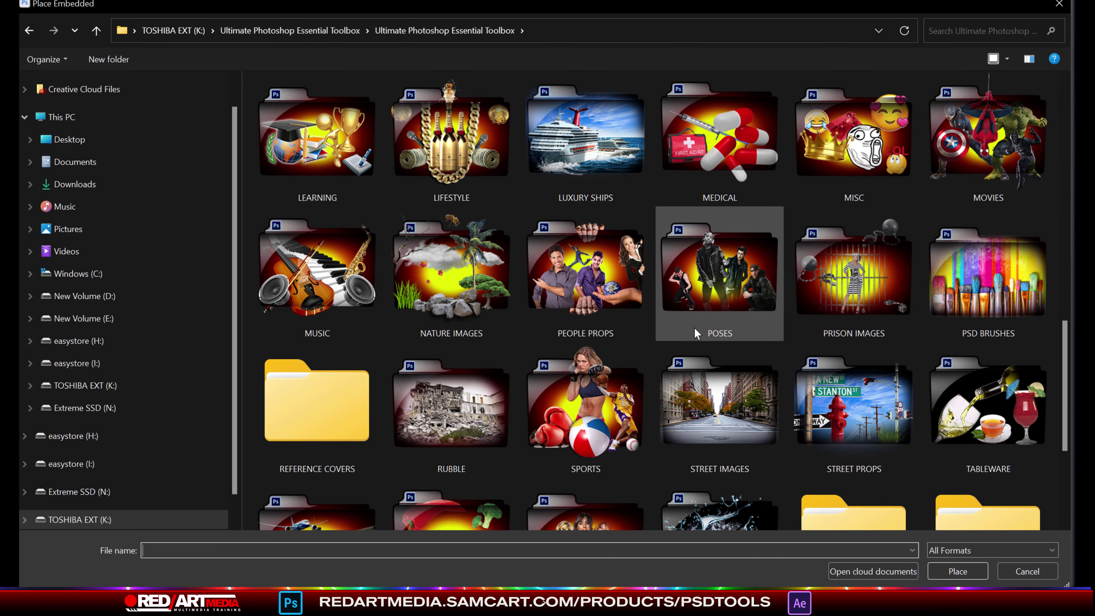
{"action": "double_click", "coordinate": [465, 133]}
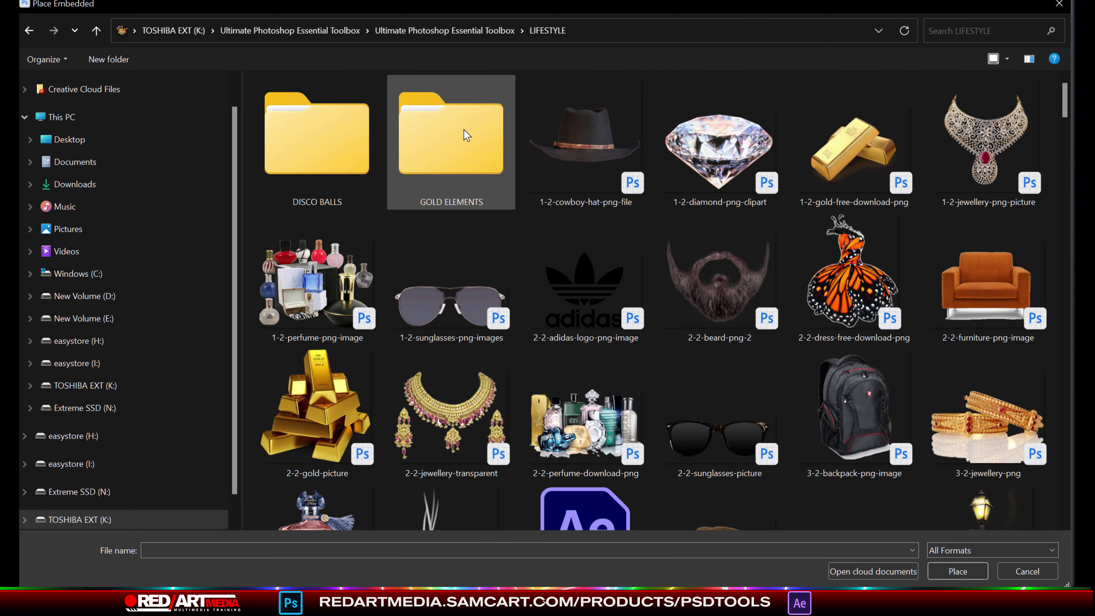
Step: Find the Free Moet Champagne Cork Pop Template in the LIFESTYLE folder and place it in the flyer
{"action": "scroll", "coordinate": [589, 230], "scroll_direction": "down", "scroll_amount": 10}
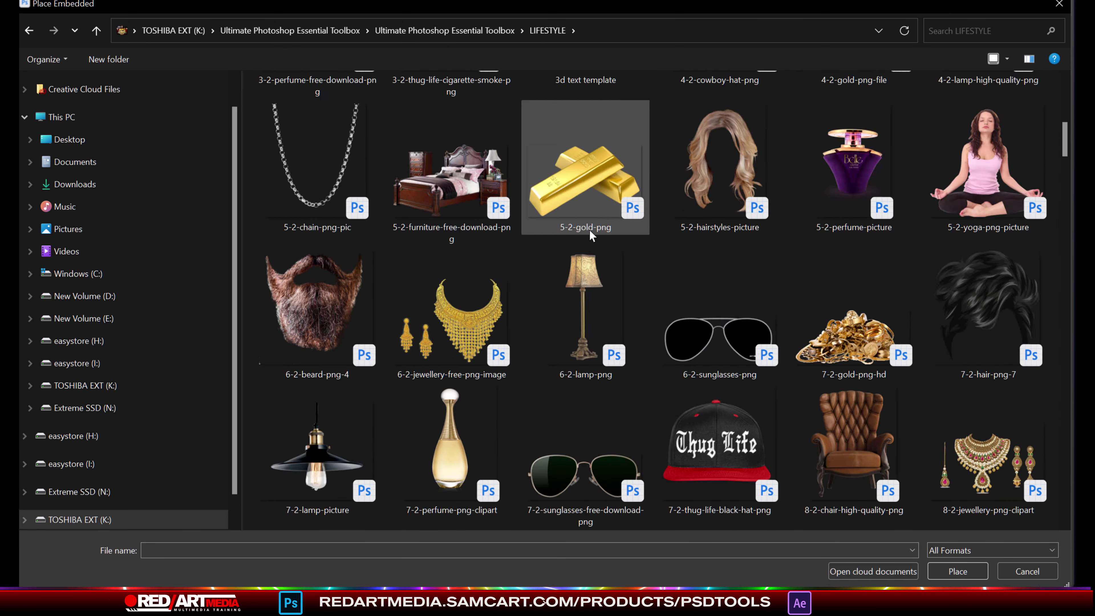
{"action": "scroll", "coordinate": [590, 233], "scroll_direction": "down", "scroll_amount": 12}
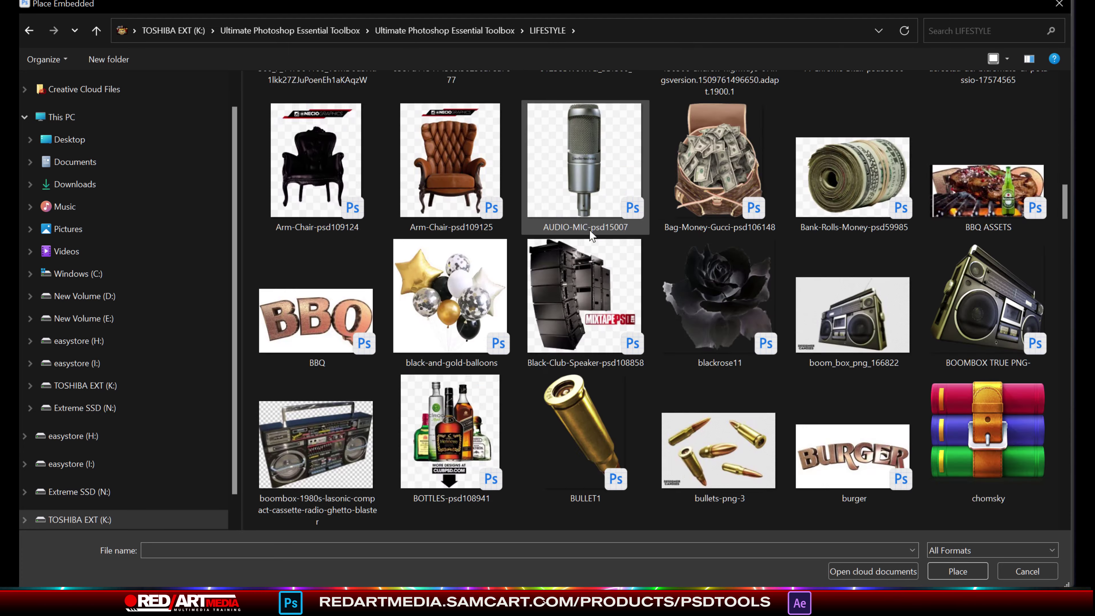
{"action": "scroll", "coordinate": [590, 230], "scroll_direction": "down", "scroll_amount": 15}
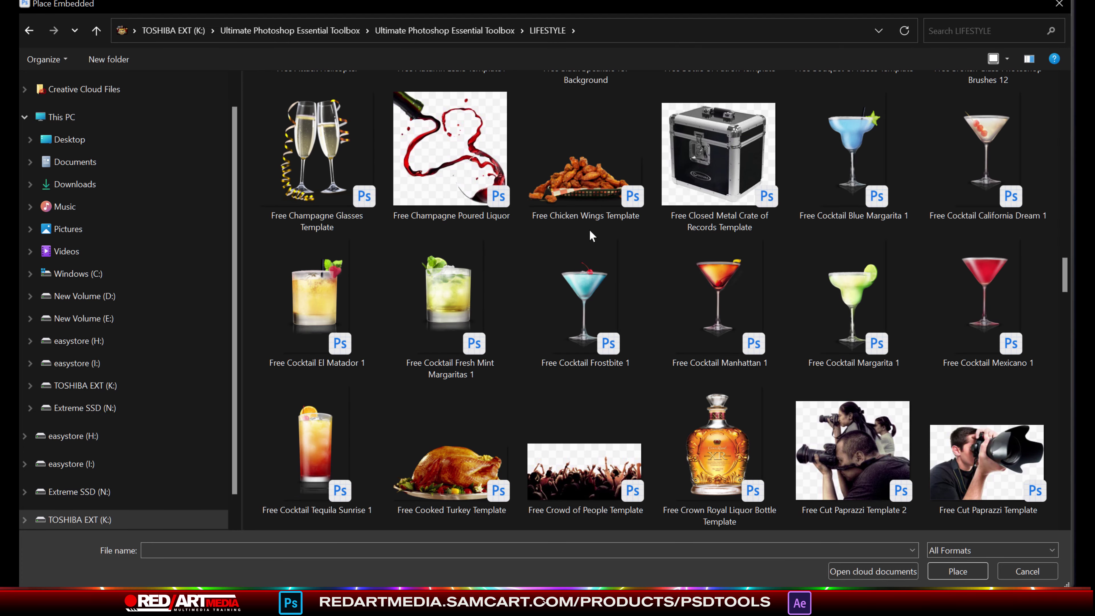
{"action": "scroll", "coordinate": [590, 235], "scroll_direction": "down", "scroll_amount": 9}
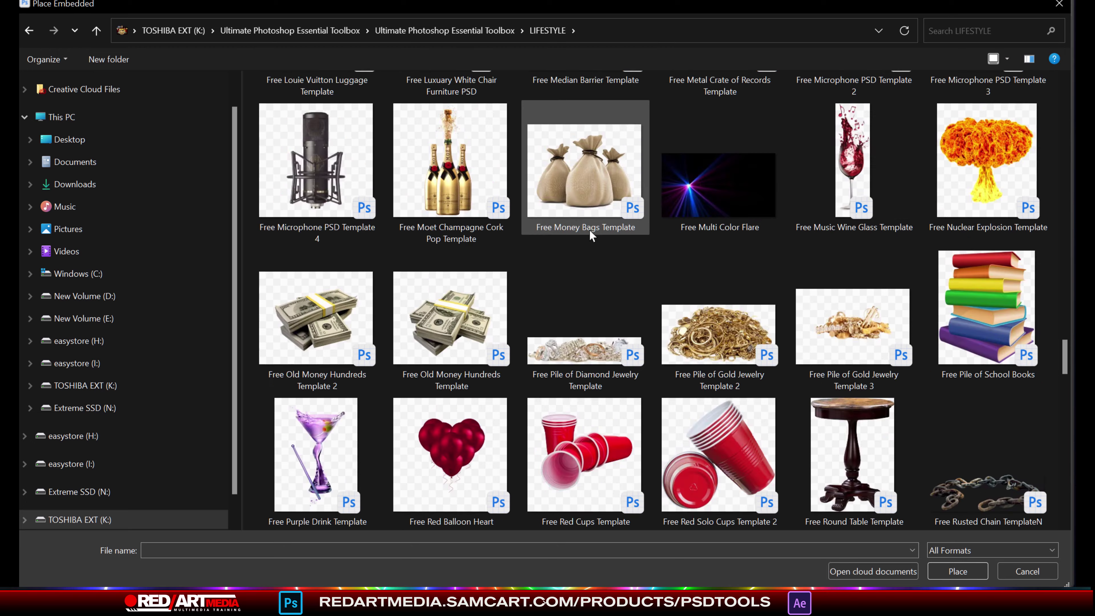
{"action": "scroll", "coordinate": [591, 235], "scroll_direction": "up", "scroll_amount": 3}
{"action": "left_click", "coordinate": [466, 423]}
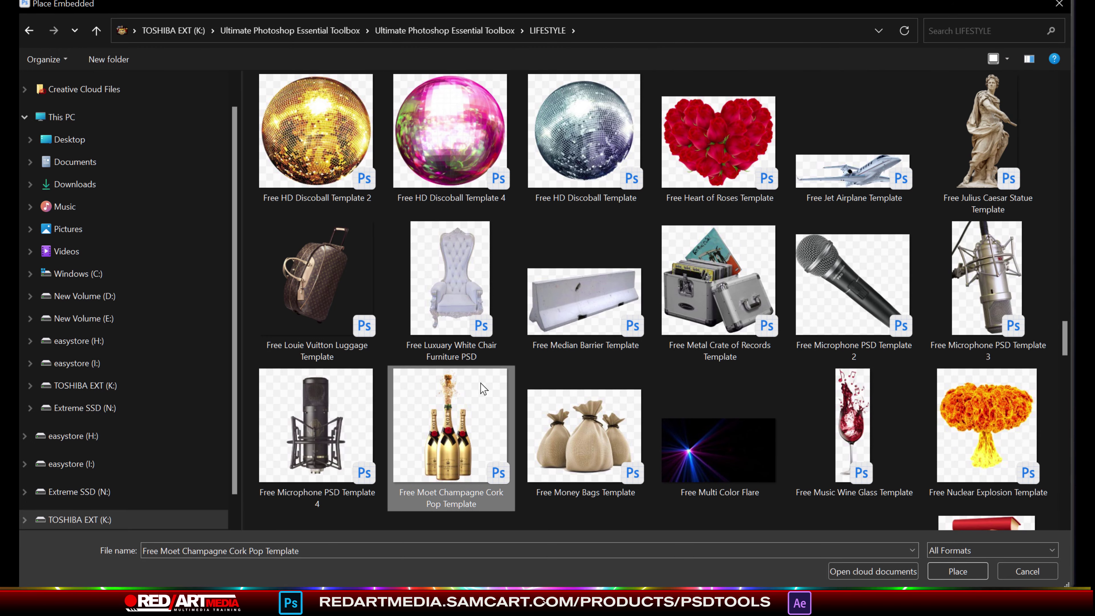
{"action": "left_click", "coordinate": [962, 576]}
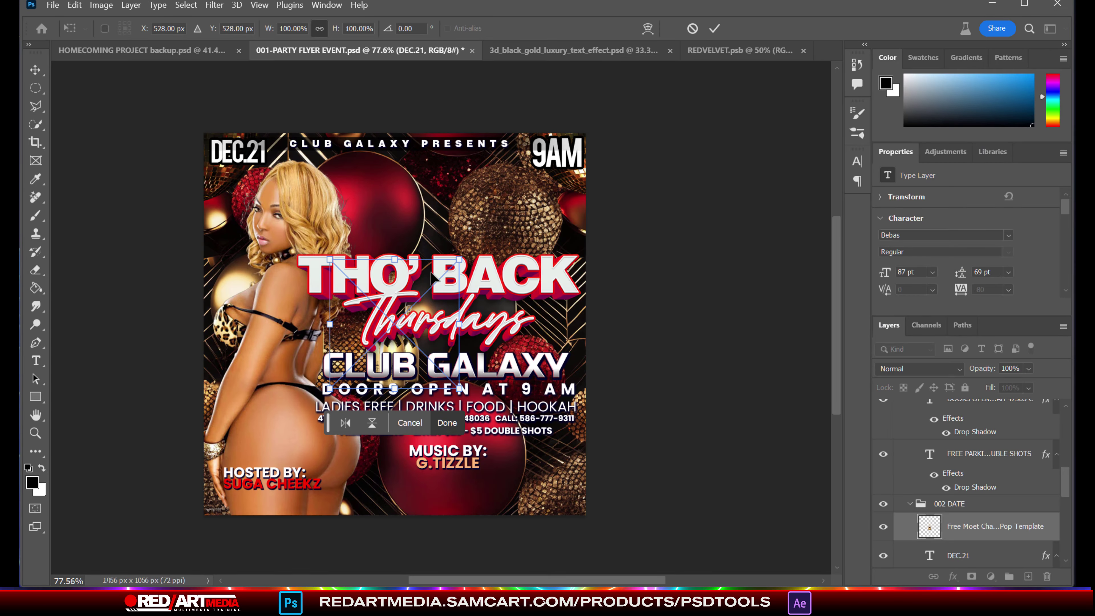
Step: Scale the champagne bottles to 239.87%, move them to the flyer's upper right behind the title, and rotate them 4.49°
{"action": "left_click_drag", "start_coordinate": [402, 257], "coordinate": [375, 74]}
{"action": "left_click_drag", "start_coordinate": [407, 226], "coordinate": [528, 196]}
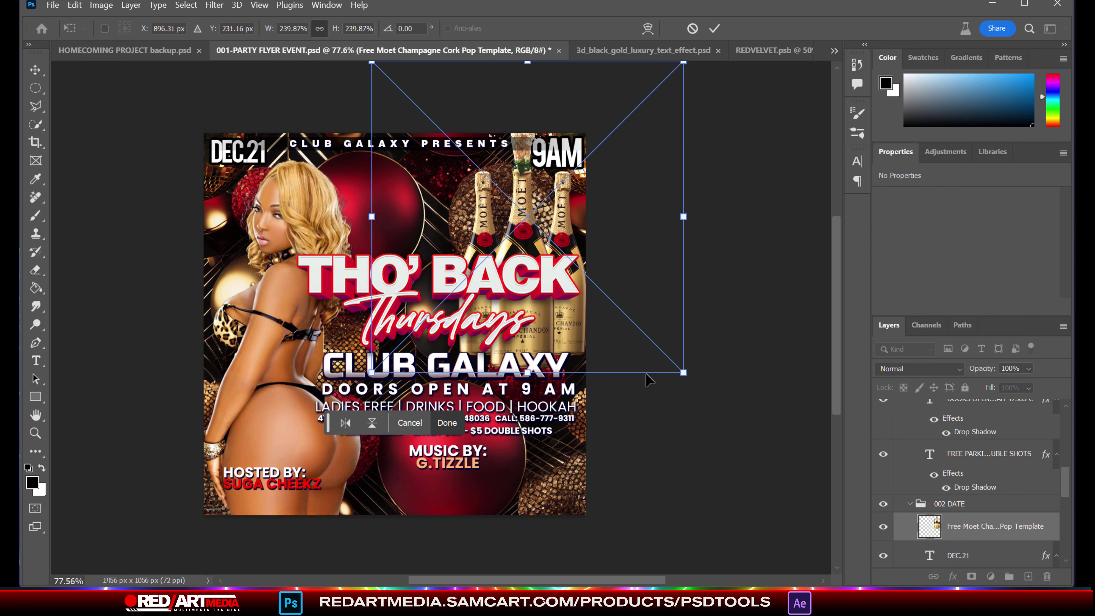
{"action": "left_click_drag", "start_coordinate": [735, 401], "coordinate": [714, 426]}
{"action": "left_click_drag", "start_coordinate": [718, 425], "coordinate": [714, 392]}
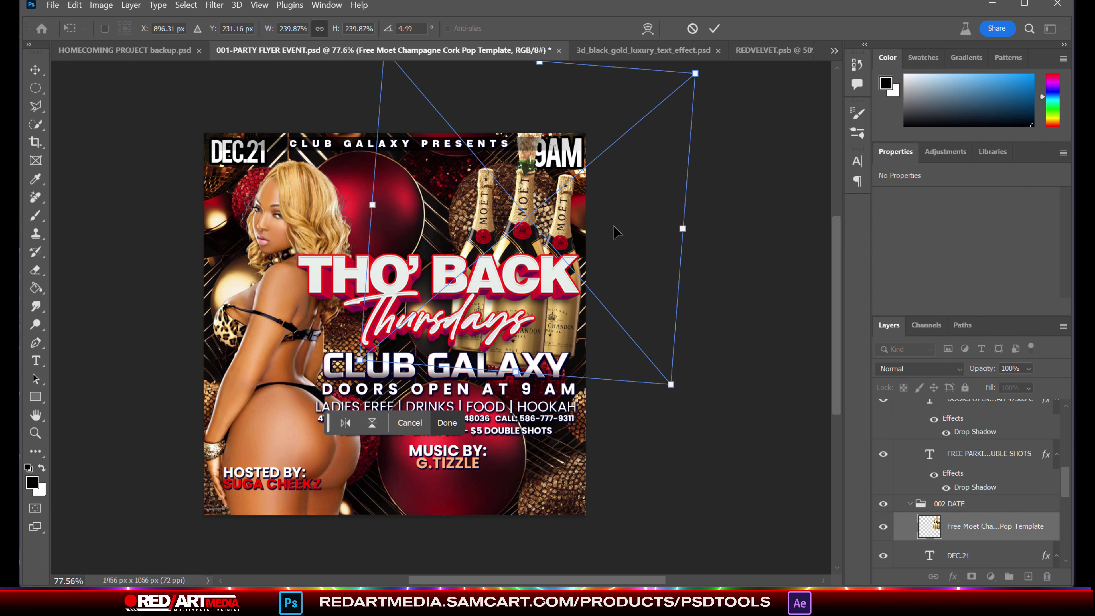
{"action": "key", "text": "Return"}
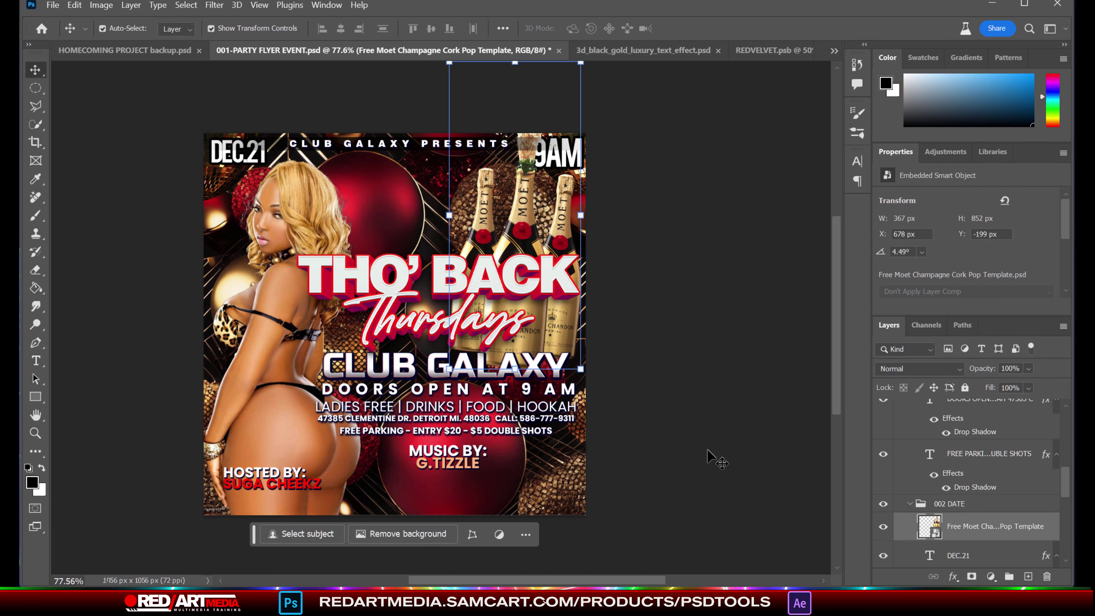
Step: Move the MUSIC BY text 80 px down, toward the flyer's lower edge
{"action": "left_click", "coordinate": [445, 471]}
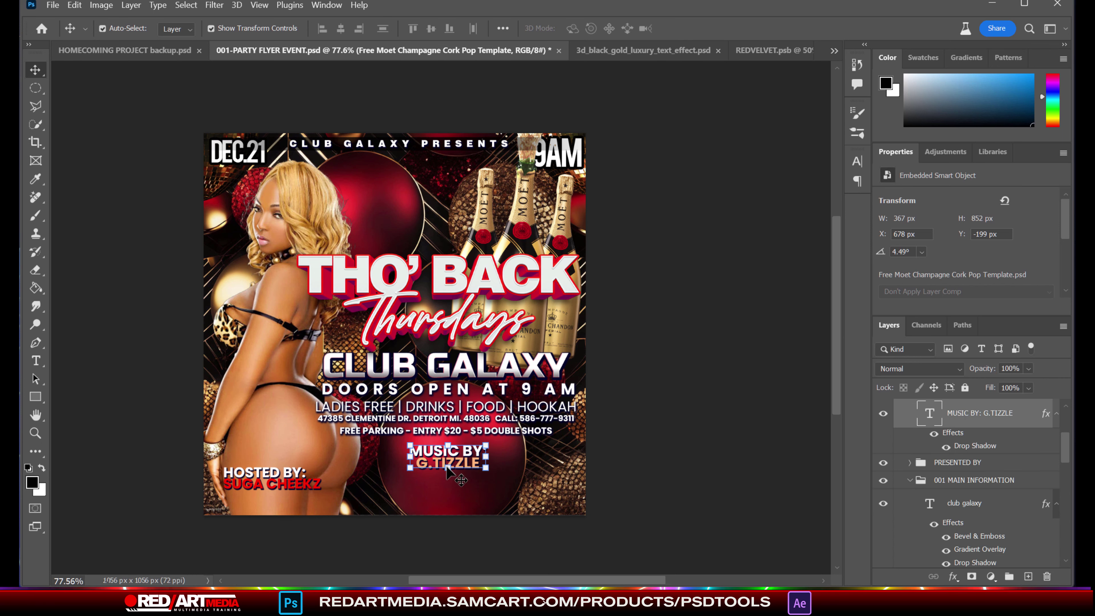
{"action": "key", "text": "shift+Down"}
{"action": "key", "text": "shift+Down"}
{"action": "key", "text": "shift+Down"}
{"action": "key", "text": "shift+Down"}
{"action": "key", "text": "shift+Down"}
{"action": "key", "text": "shift+Down"}
{"action": "key", "text": "shift+Down"}
{"action": "key", "text": "shift+Down"}
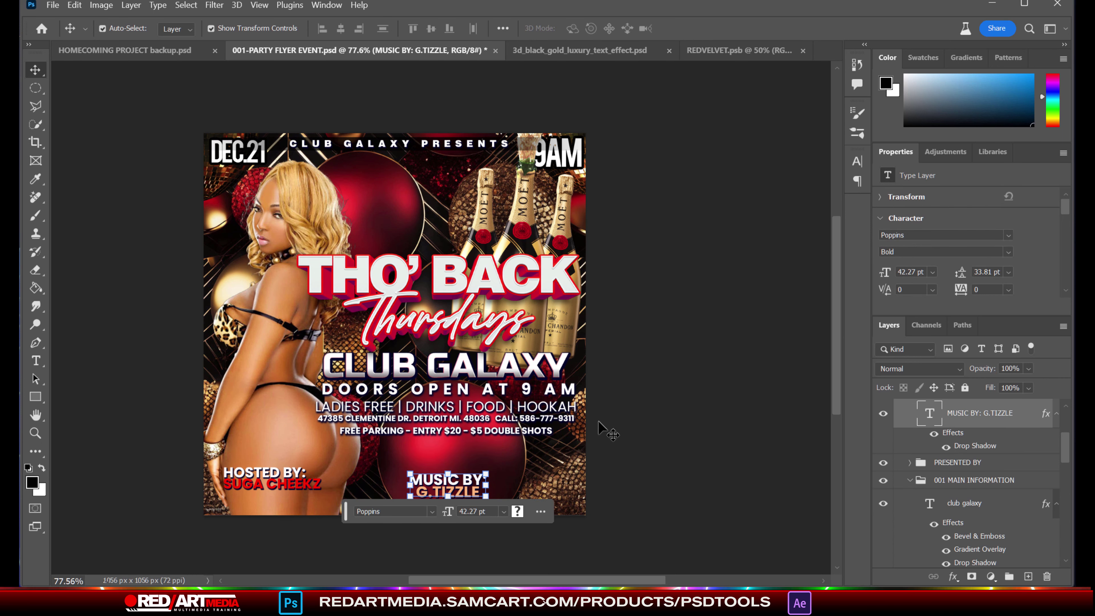
Step: Move the 001 MAIN INFORMATION group 60 px down and lower the Tho' Back Thursdays title to sit just above it
{"action": "left_click", "coordinate": [453, 413]}
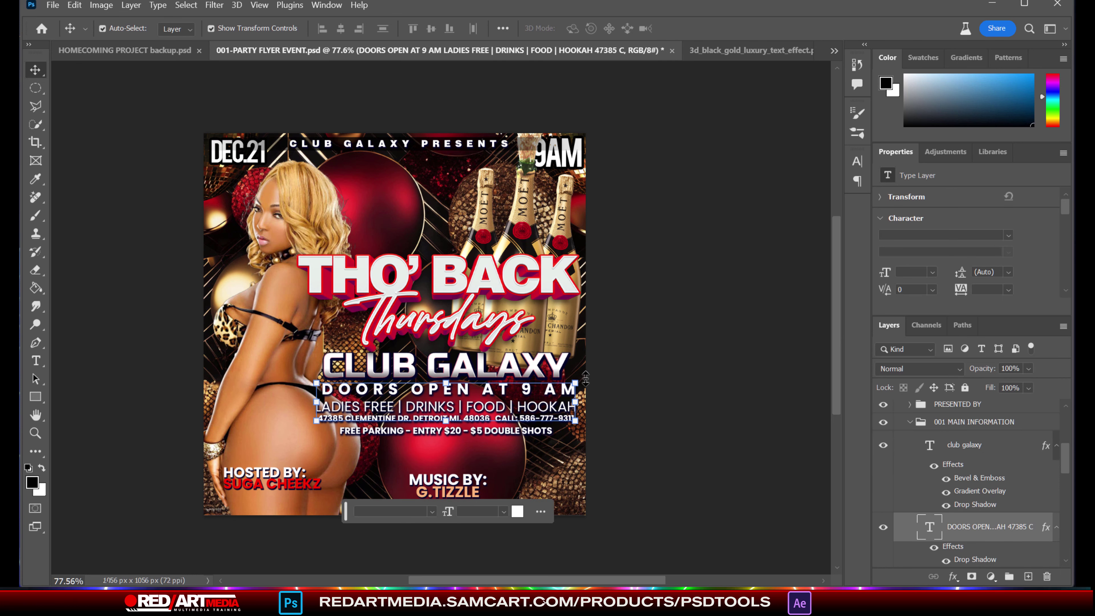
{"action": "left_click", "coordinate": [957, 425]}
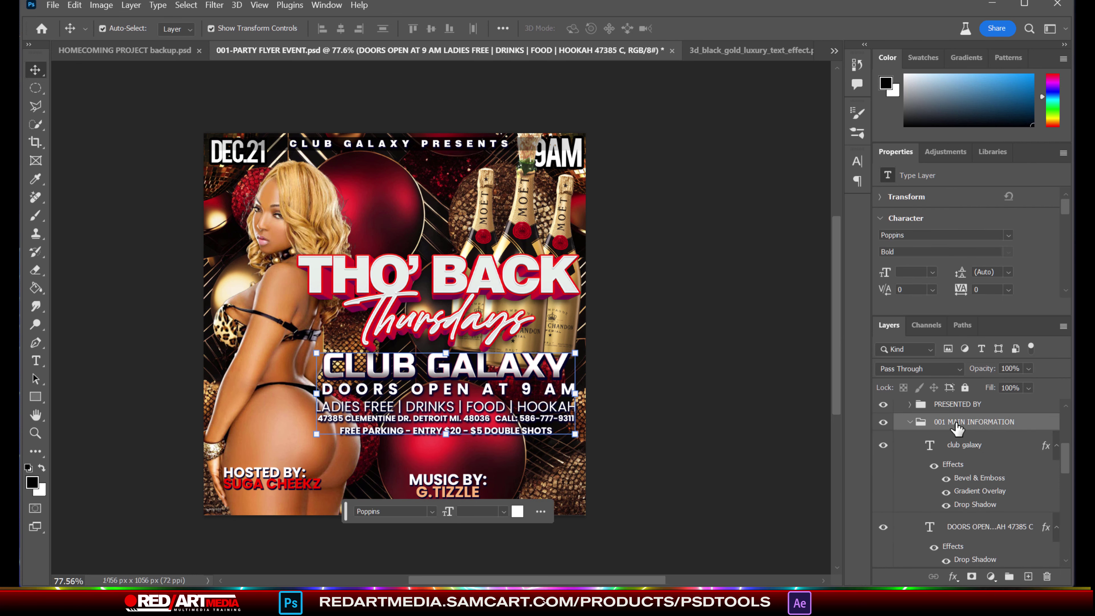
{"action": "key", "text": "shift+Down"}
{"action": "key", "text": "shift+Down"}
{"action": "key", "text": "shift+Down"}
{"action": "key", "text": "shift+Down"}
{"action": "key", "text": "shift+Down"}
{"action": "key", "text": "shift+Down"}
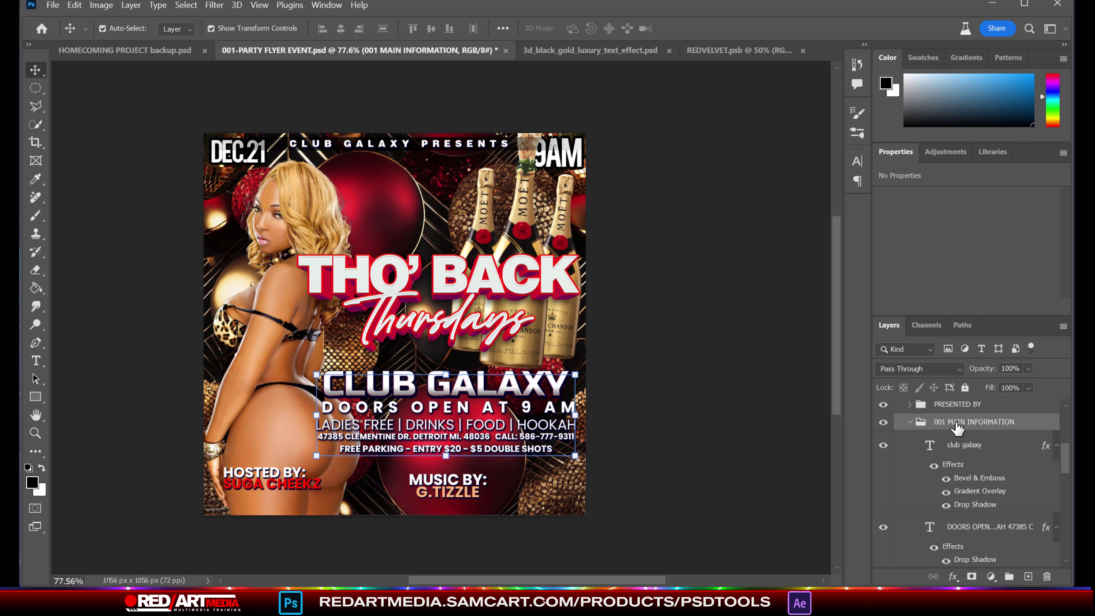
{"action": "left_click_drag", "start_coordinate": [496, 332], "coordinate": [505, 357]}
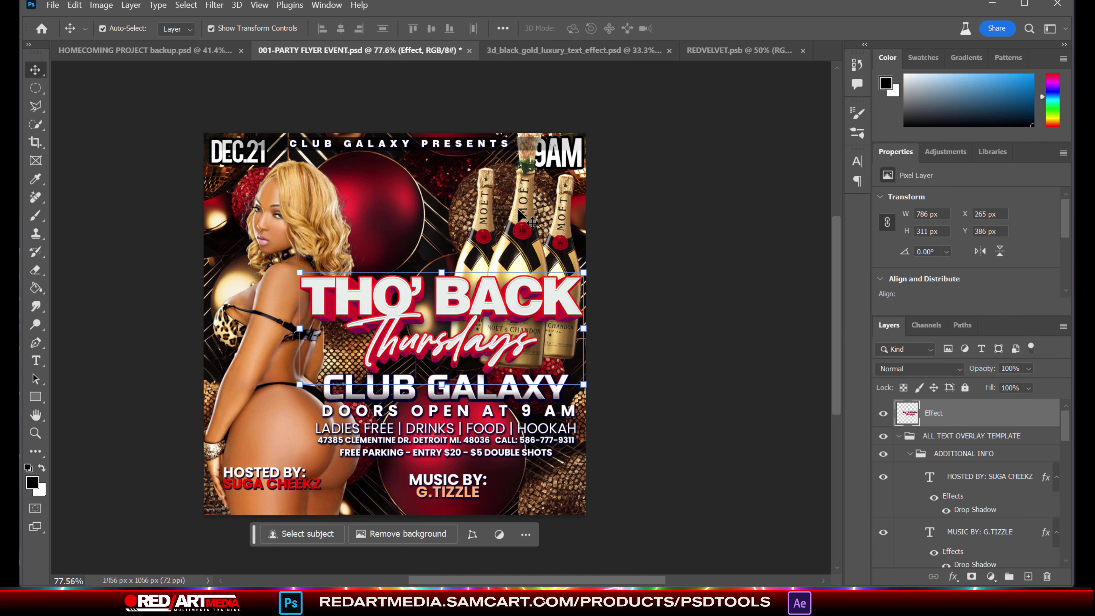
Step: Scale the champagne bottles down to 199.97% and reposition them behind the title in the flyer's upper right
{"action": "left_click", "coordinate": [517, 224]}
{"action": "left_click_drag", "start_coordinate": [515, 63], "coordinate": [531, 206]}
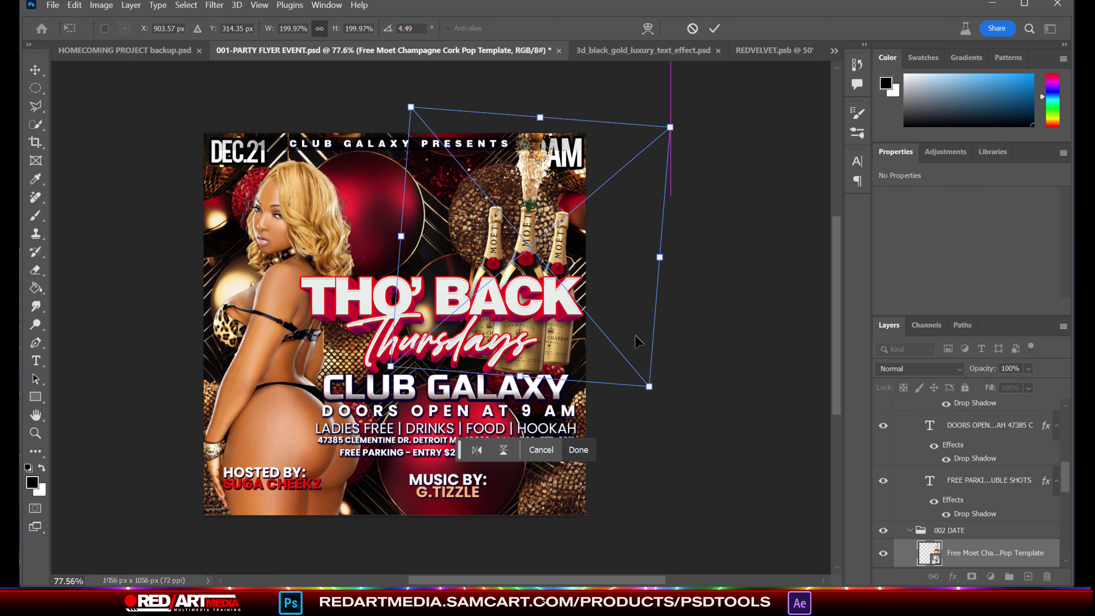
{"action": "key", "text": "Return"}
{"action": "left_click", "coordinate": [689, 361]}
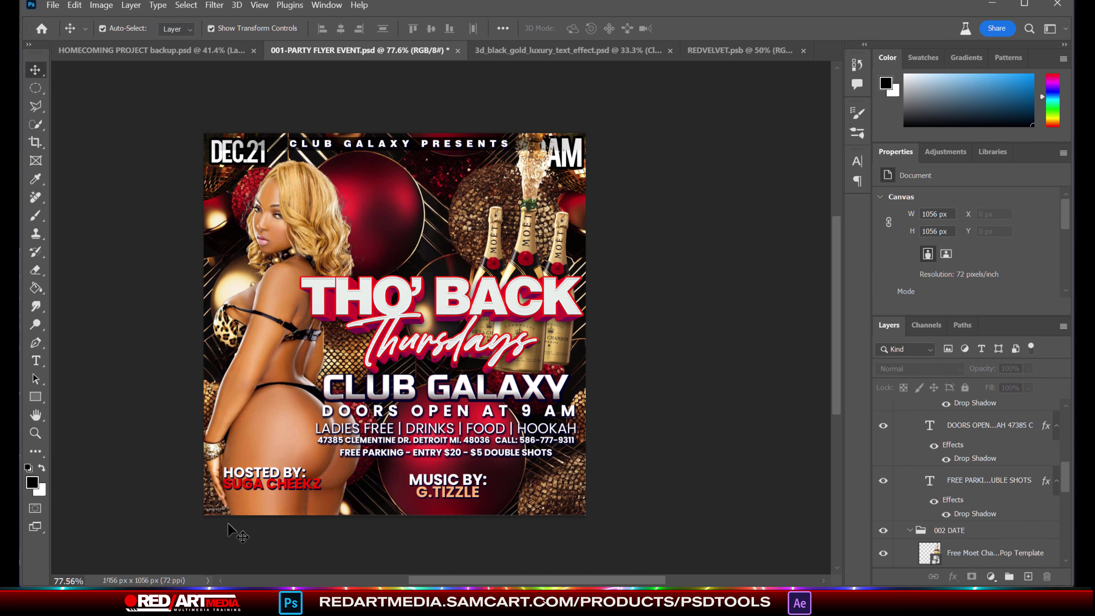
Step: Move the HOSTED BY text up beside the model's head and shift the Tho' Back Thursdays title slightly up and left
{"action": "left_click", "coordinate": [276, 488]}
{"action": "left_click_drag", "start_coordinate": [278, 487], "coordinate": [405, 215]}
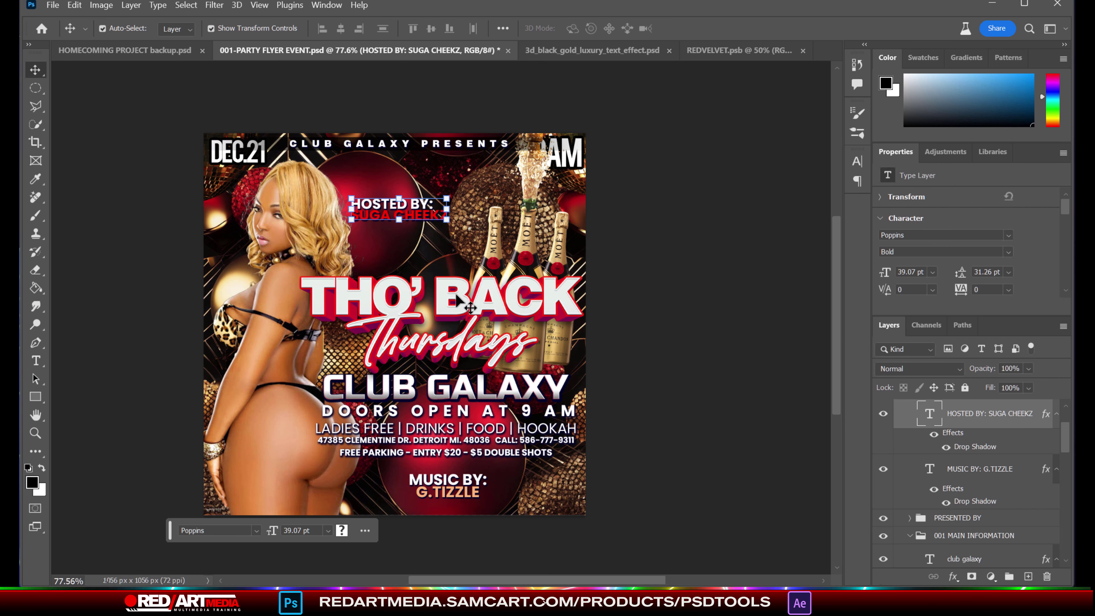
{"action": "left_click", "coordinate": [460, 300]}
{"action": "mouse_move", "coordinate": [459, 300]}
{"action": "left_mouse_down"}
{"action": "mouse_move", "coordinate": [455, 288]}
{"action": "mouse_move", "coordinate": [456, 297]}
{"action": "left_mouse_up"}
Step: Nudge the 001 MAIN INFORMATION group 10 px to the left
{"action": "left_click", "coordinate": [556, 390]}
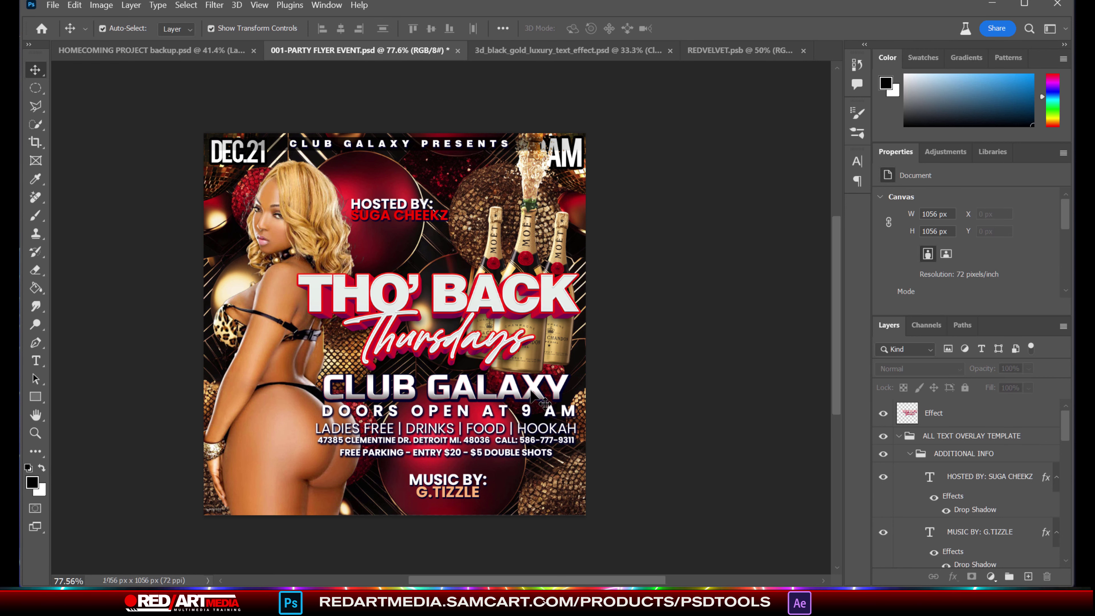
{"action": "left_click", "coordinate": [953, 477]}
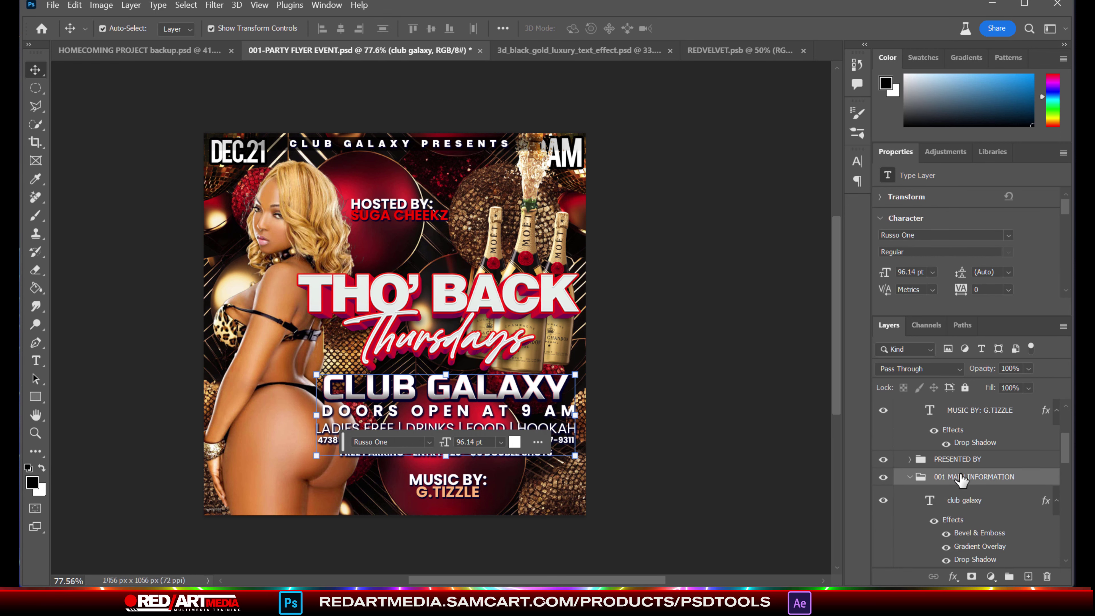
{"action": "key", "text": "shift+Left"}
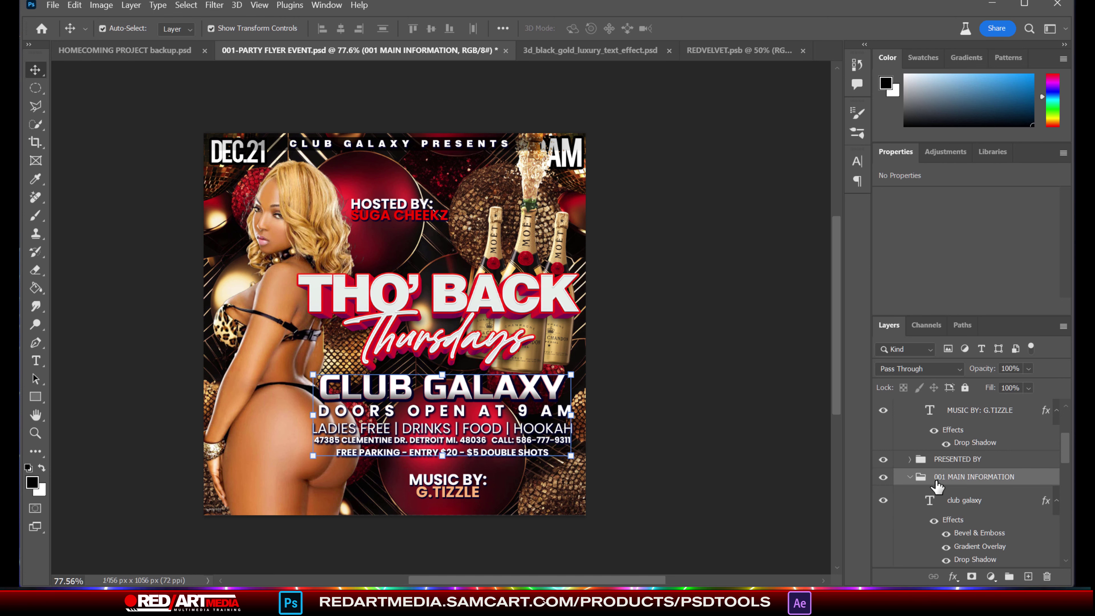
{"action": "left_click", "coordinate": [689, 348]}
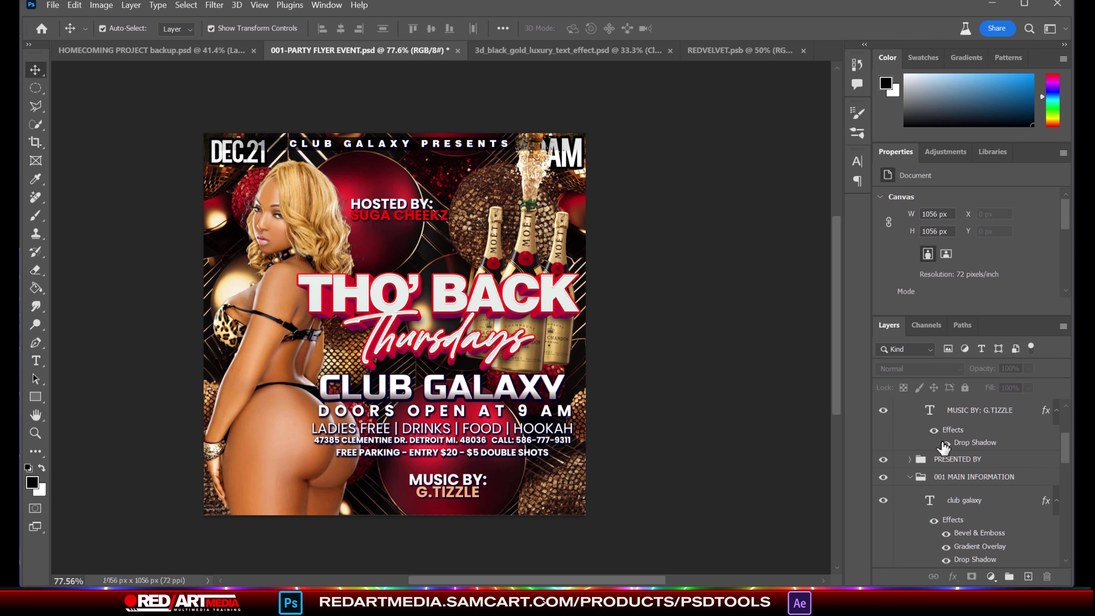
Step: Collapse the 001 MAIN INFORMATION and ALL TEXT OVERLAY TEMPLATE groups and toggle the text group's visibility to check its contents
{"action": "left_click", "coordinate": [909, 478]}
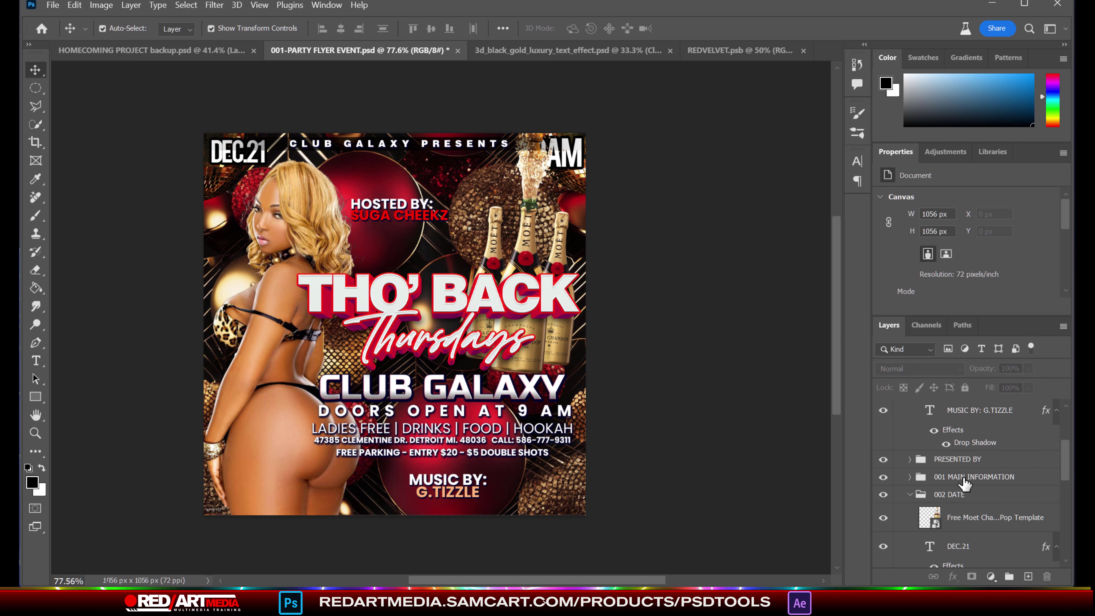
{"action": "left_click", "coordinate": [964, 478]}
{"action": "scroll", "coordinate": [966, 482], "scroll_direction": "up", "scroll_amount": 3}
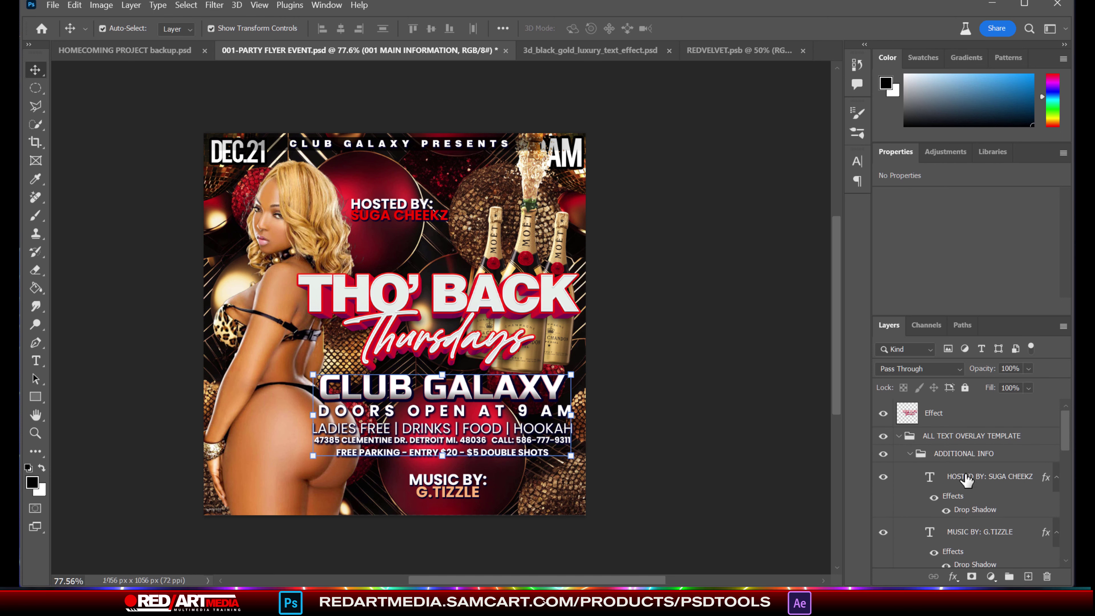
{"action": "left_click", "coordinate": [899, 436]}
{"action": "left_click", "coordinate": [883, 437]}
{"action": "left_click", "coordinate": [883, 437]}
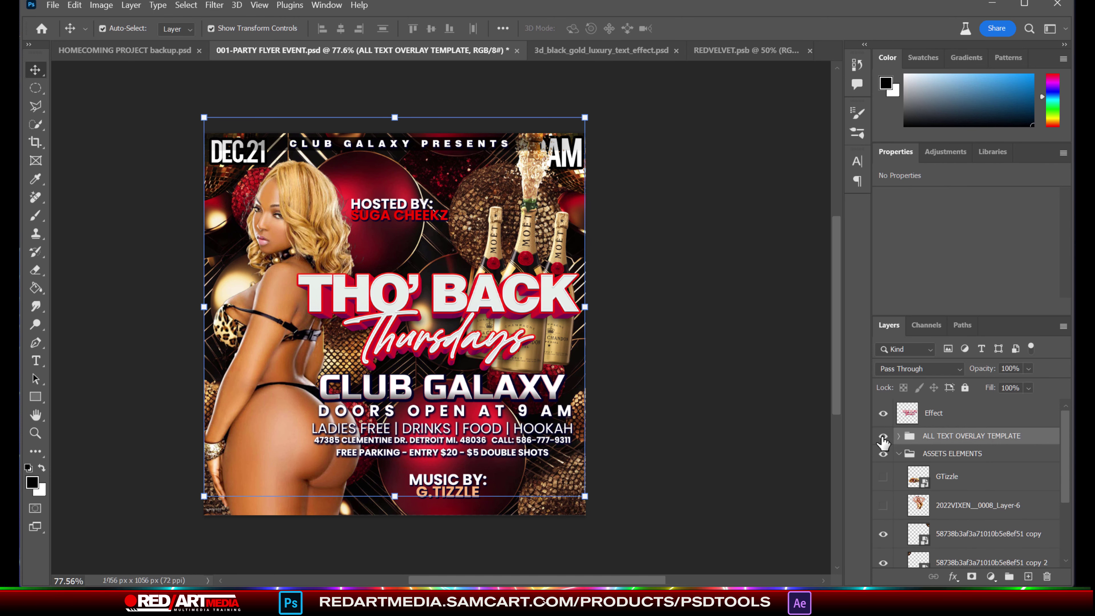
{"action": "left_click", "coordinate": [883, 437]}
{"action": "left_click", "coordinate": [883, 436]}
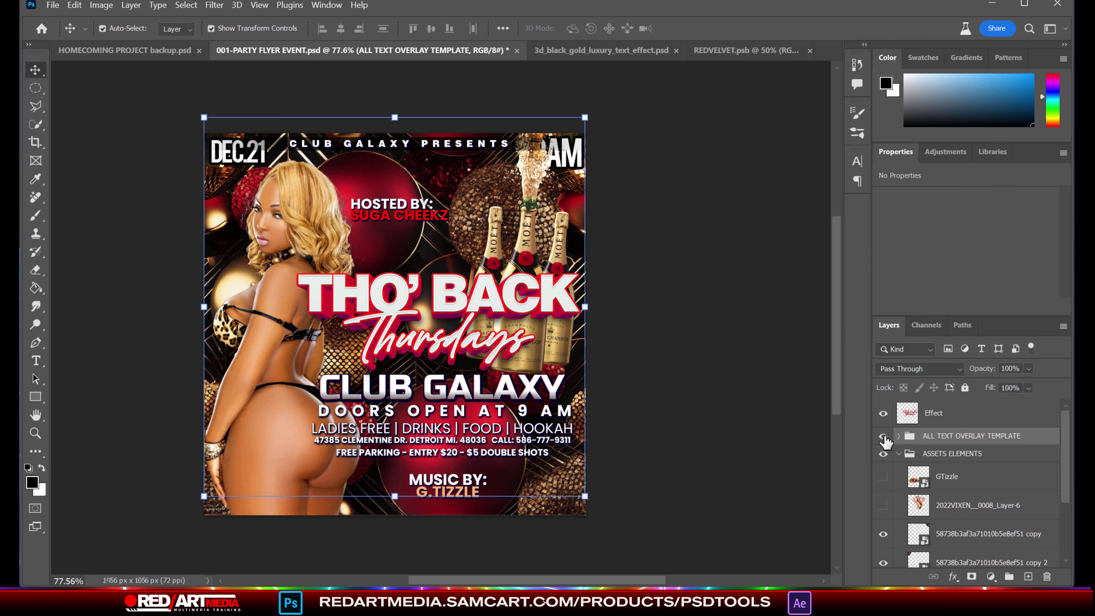
Step: Move the champagne bottles down to X 703 px, Y 17 px, clear of the 9AM text
{"action": "left_click", "coordinate": [527, 235]}
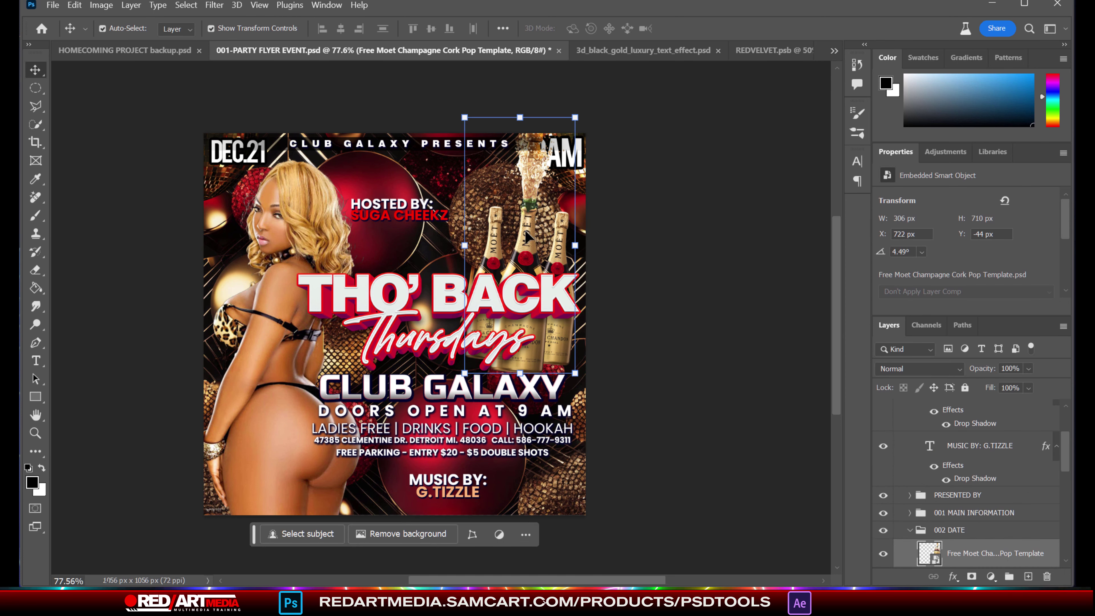
{"action": "left_click_drag", "start_coordinate": [526, 235], "coordinate": [517, 254]}
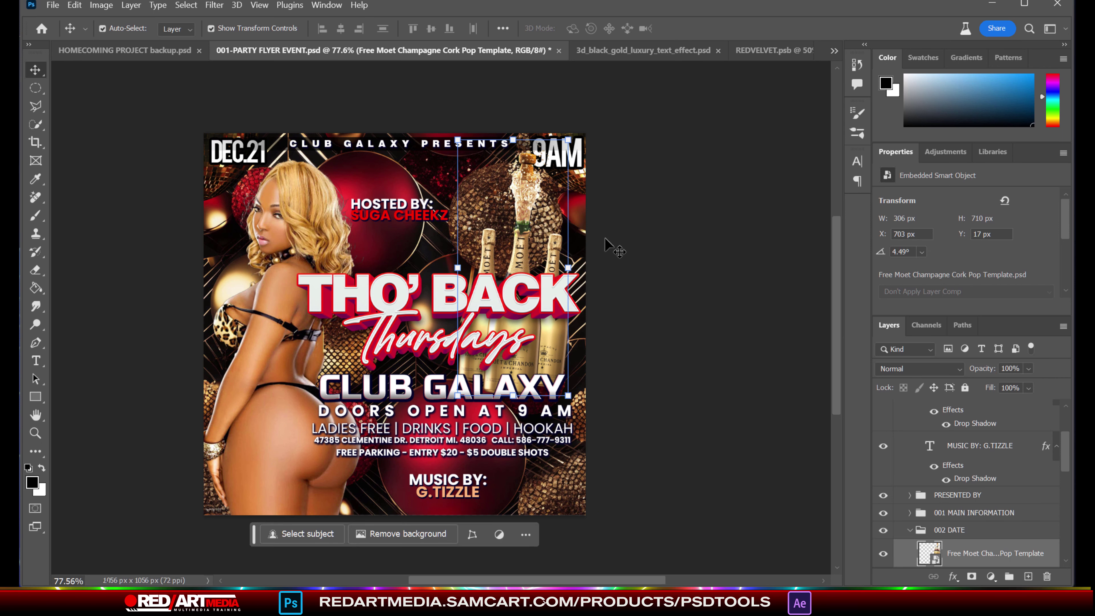
{"action": "left_click", "coordinate": [560, 159]}
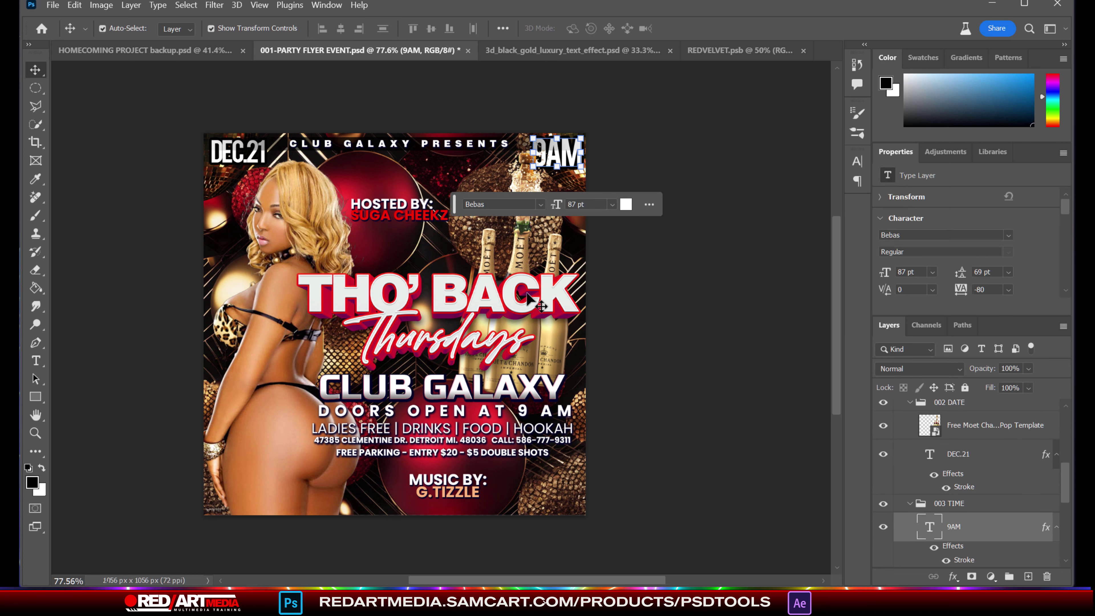
Step: Move the champagne template layer from the 002 DATE group to the head of the ASSETS ELEMENTS group and check both groups' visibility
{"action": "left_click", "coordinate": [966, 426]}
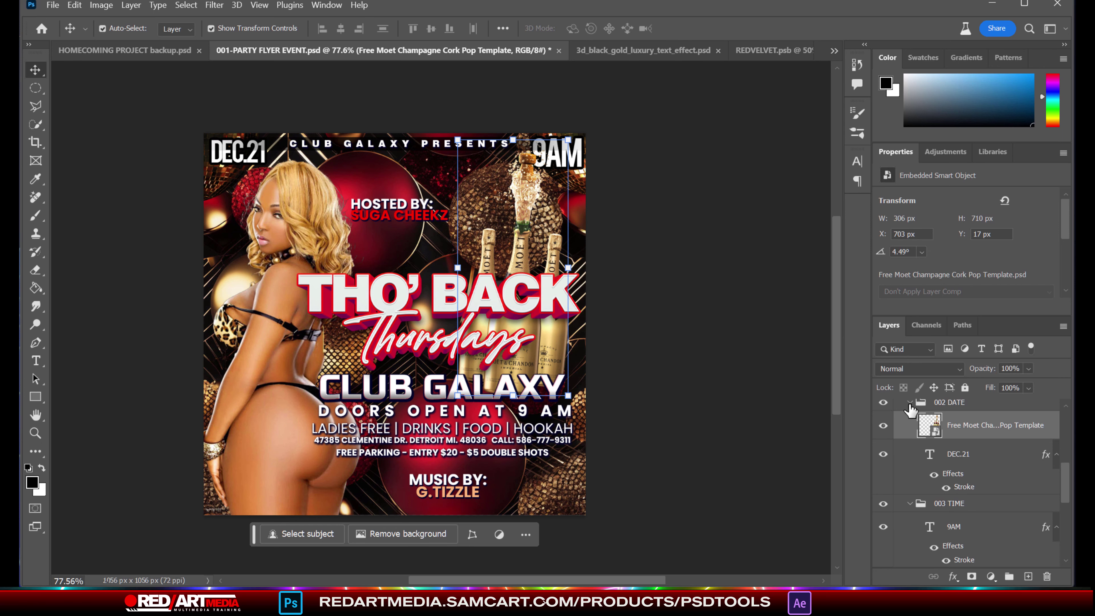
{"action": "left_click", "coordinate": [882, 403]}
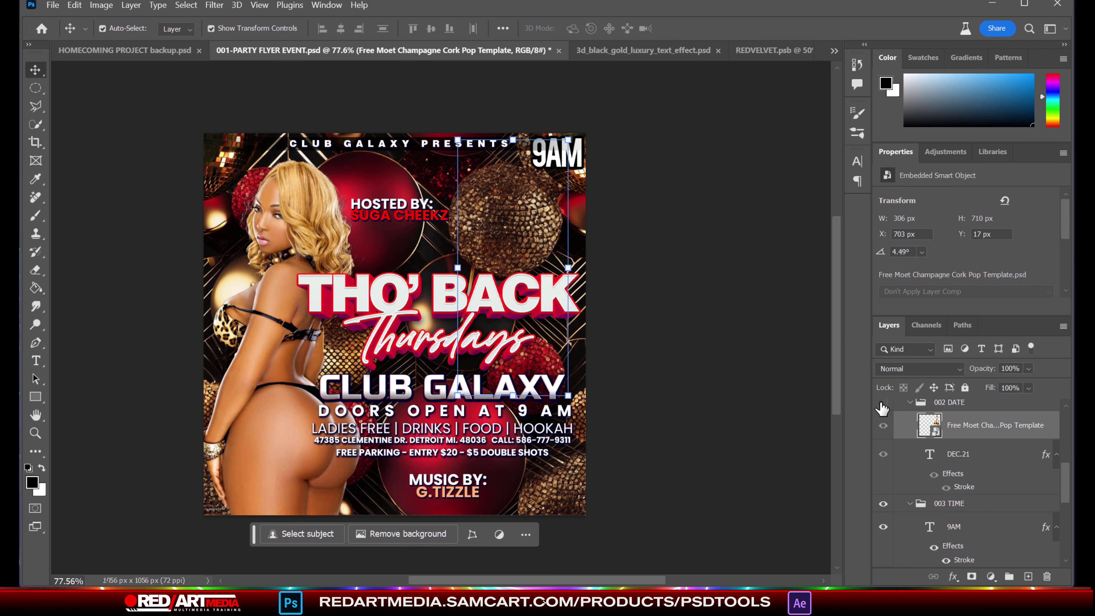
{"action": "left_click", "coordinate": [882, 404]}
{"action": "left_click_drag", "start_coordinate": [990, 433], "coordinate": [950, 479]}
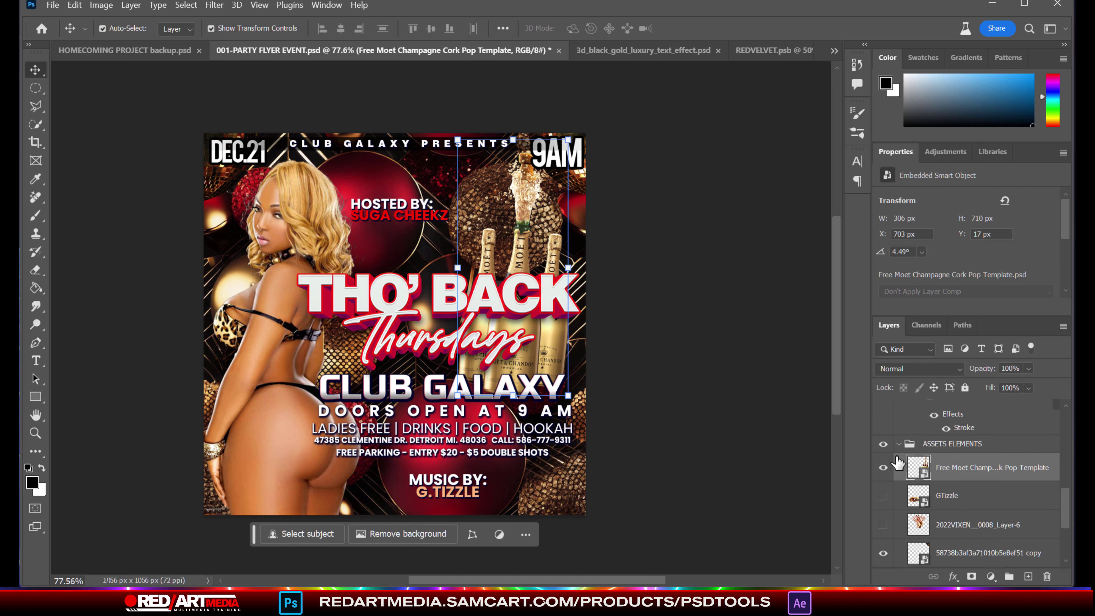
{"action": "left_click", "coordinate": [884, 444]}
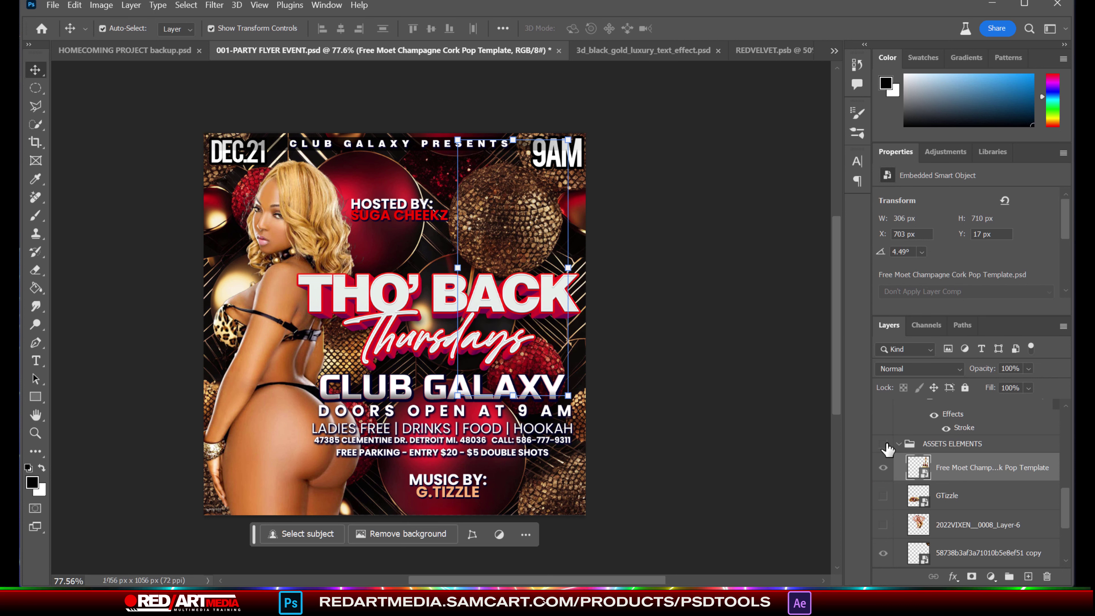
{"action": "left_click", "coordinate": [884, 444]}
{"action": "left_click", "coordinate": [884, 444]}
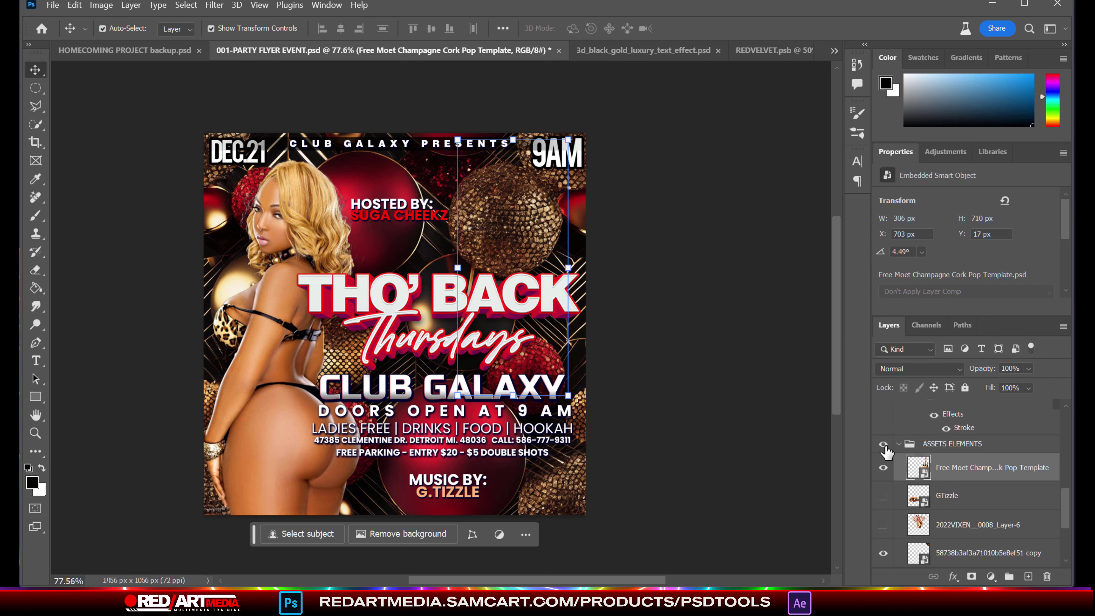
{"action": "left_click", "coordinate": [884, 445]}
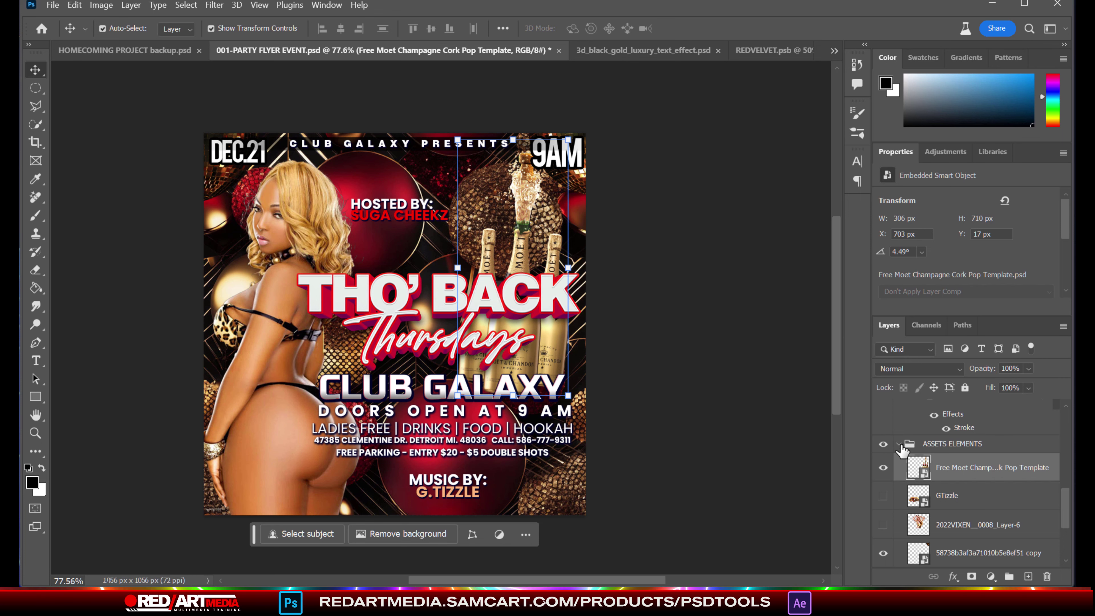
Step: Show the hidden GTizzle logo layer, scale it to 20.93%, and place it in the flyer's lower-left area
{"action": "left_click", "coordinate": [884, 496]}
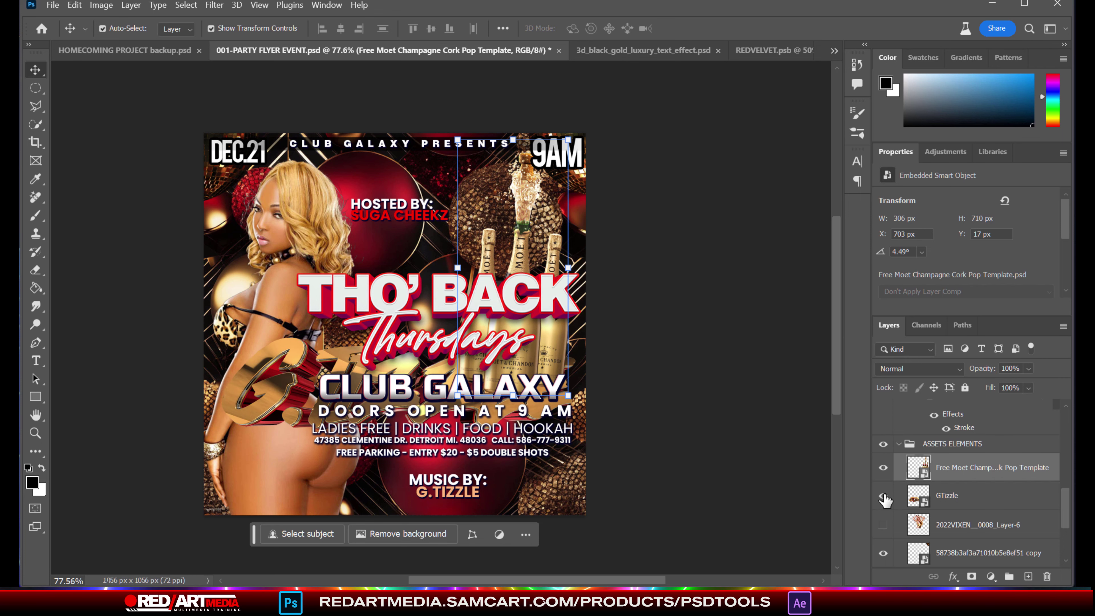
{"action": "left_click", "coordinate": [884, 496]}
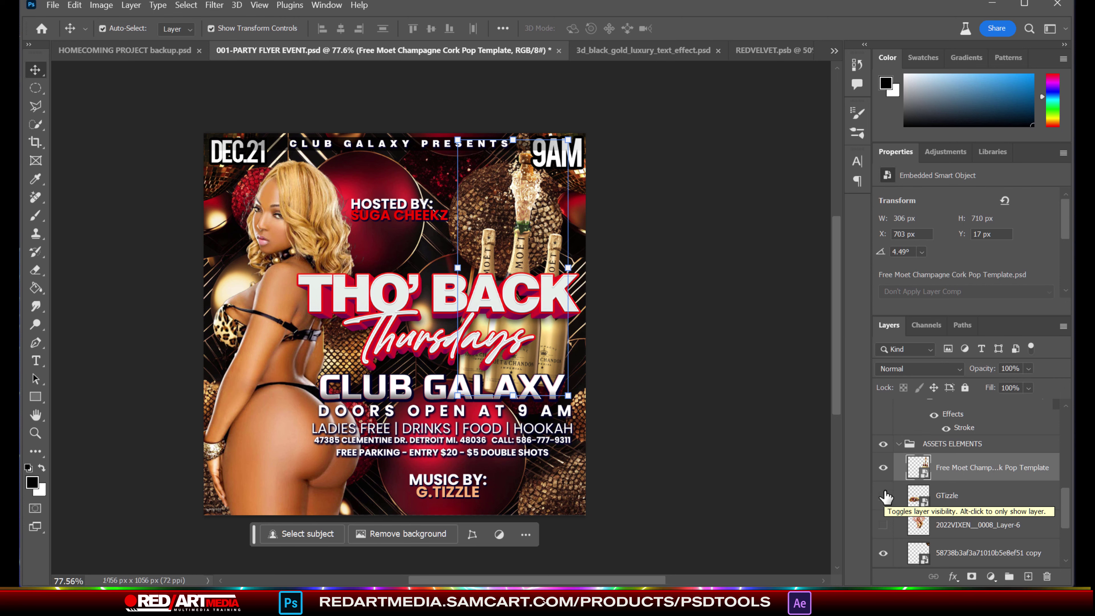
{"action": "left_click", "coordinate": [884, 496]}
{"action": "left_click", "coordinate": [293, 369]}
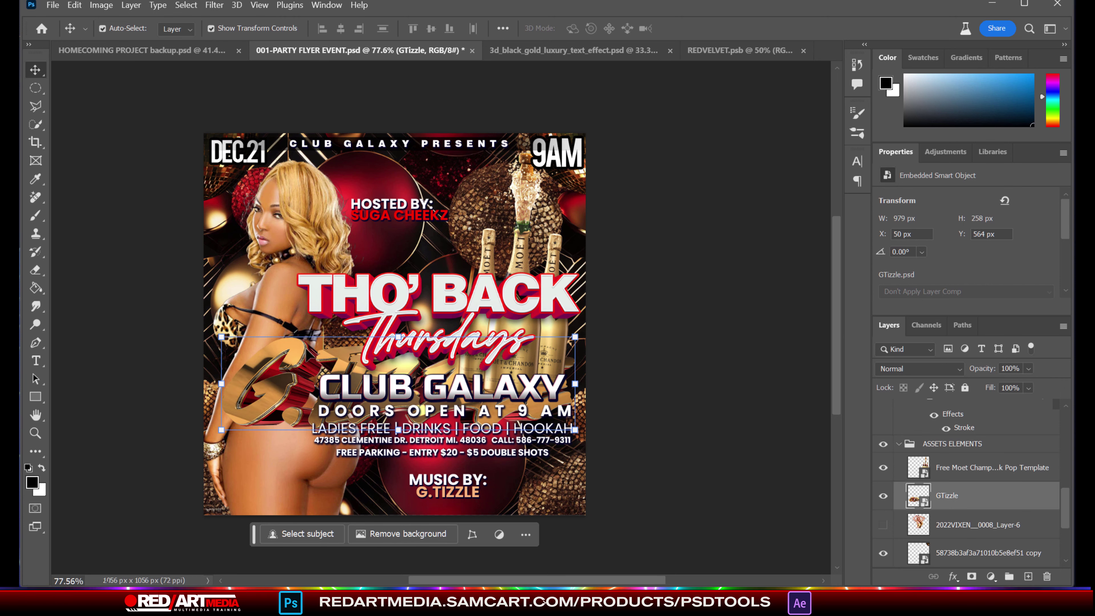
{"action": "left_click_drag", "start_coordinate": [397, 332], "coordinate": [411, 378]}
{"action": "left_click_drag", "start_coordinate": [395, 491], "coordinate": [288, 500]}
{"action": "left_click_drag", "start_coordinate": [400, 482], "coordinate": [334, 496]}
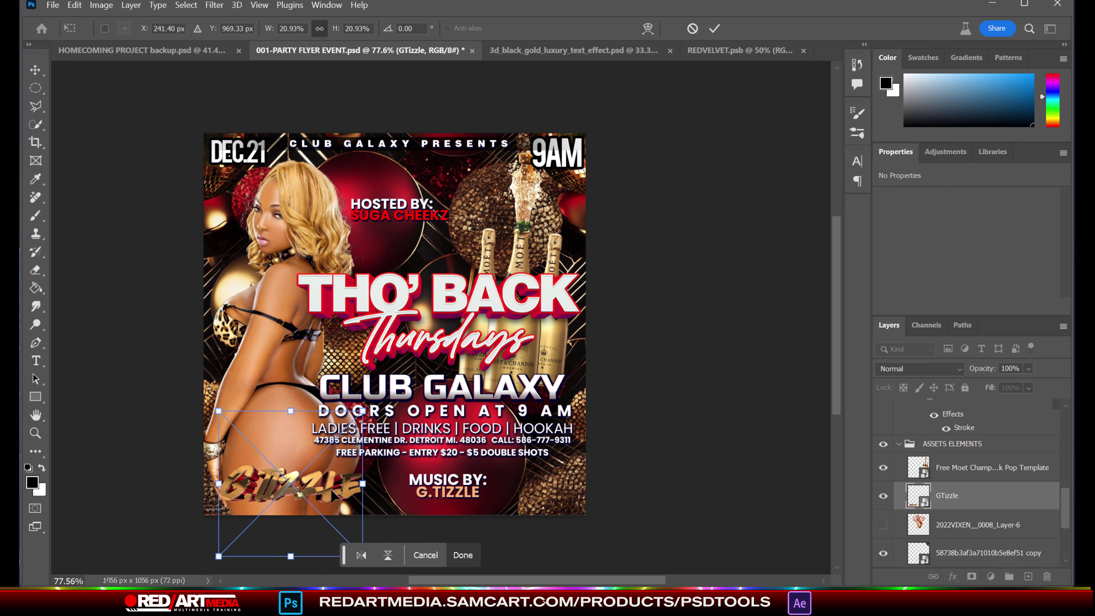
{"action": "key", "text": "Return"}
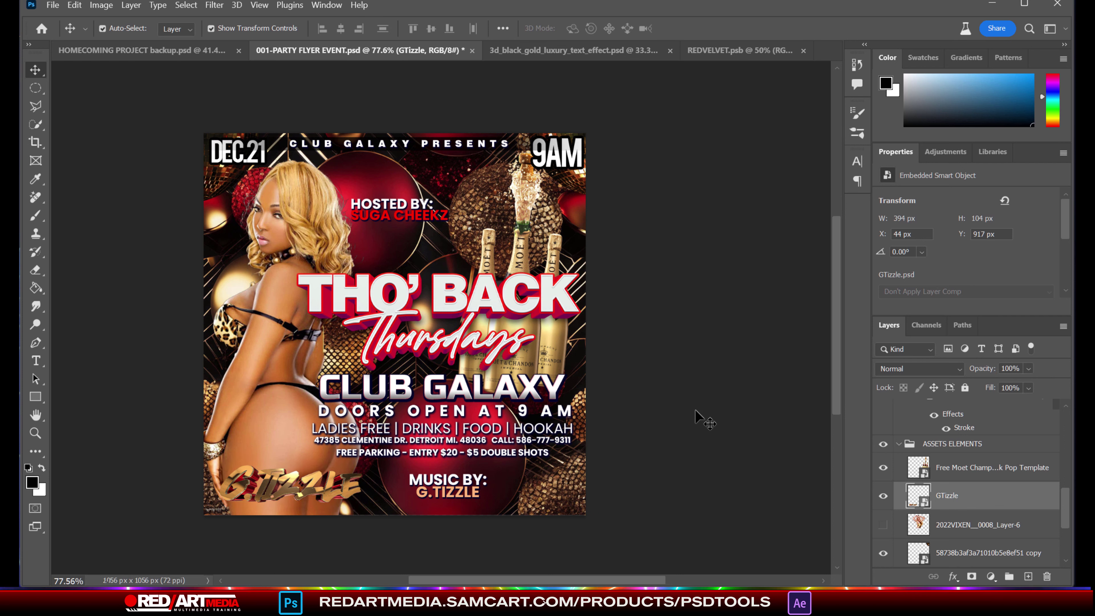
Step: Move the GTizzle logo up to just below the CLUB GALAXY PRESENTS line, above the HOSTED BY text
{"action": "left_click", "coordinate": [701, 421]}
{"action": "left_click_drag", "start_coordinate": [313, 493], "coordinate": [424, 173]}
{"action": "left_click", "coordinate": [651, 235]}
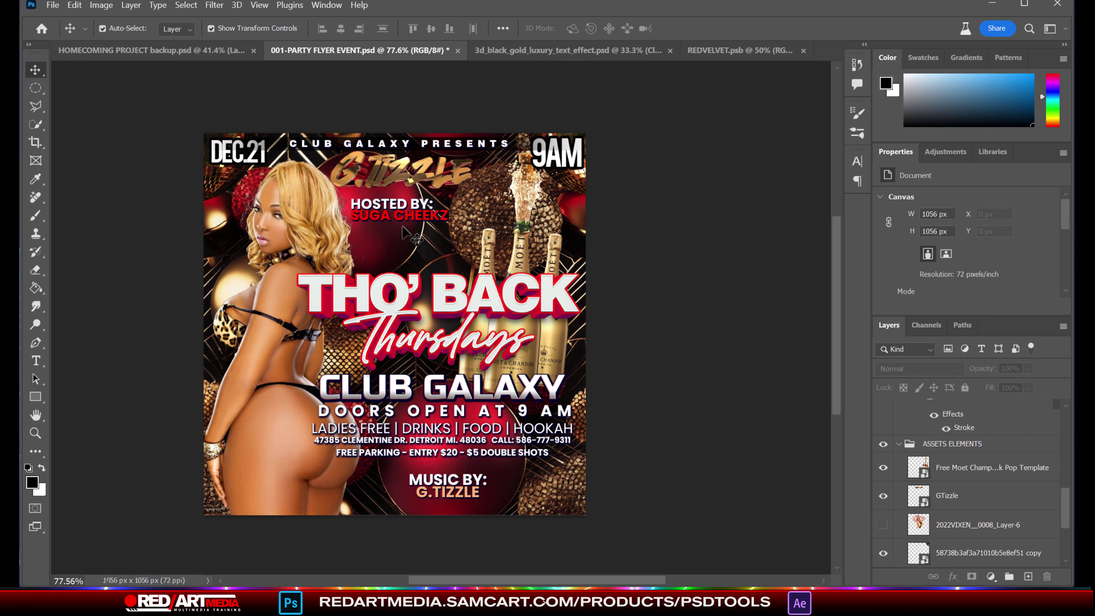
Step: Scale the HOSTED BY text to 89.01% and lower it slightly beneath the GTizzle logo
{"action": "left_click", "coordinate": [427, 212]}
{"action": "left_click_drag", "start_coordinate": [451, 211], "coordinate": [417, 224]}
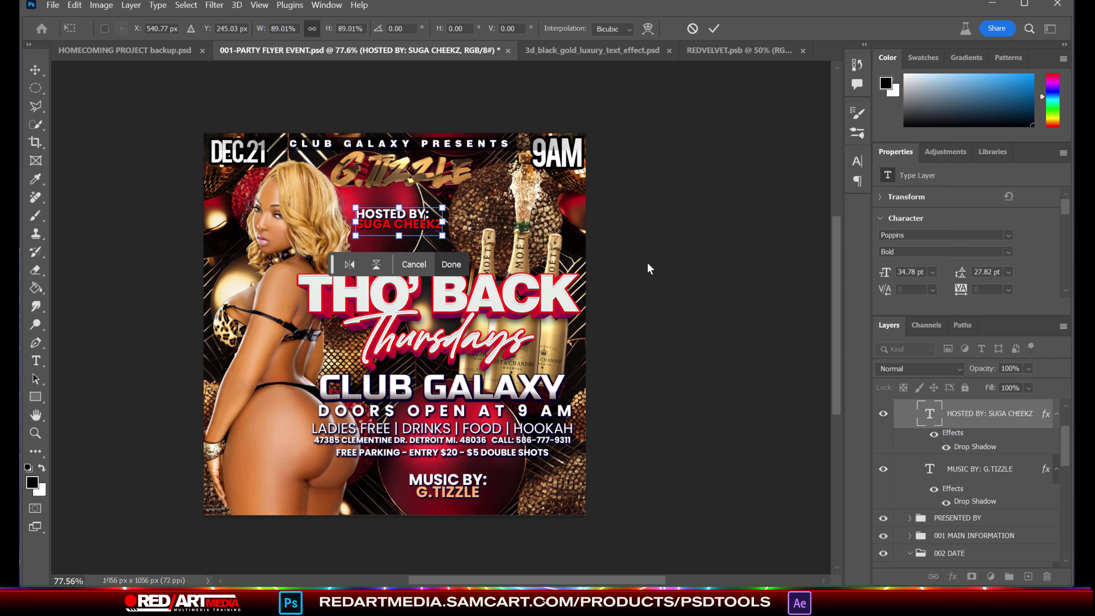
{"action": "key", "text": "Return"}
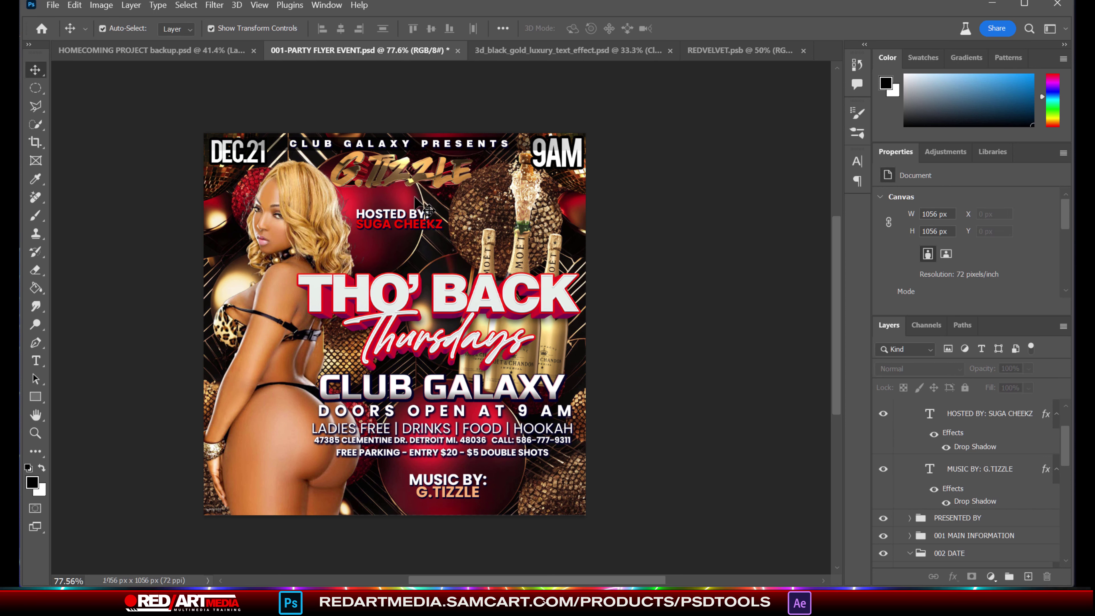
Step: Scale the GTizzle logo to 21.73% and center it above the HOSTED BY text
{"action": "left_click", "coordinate": [438, 184]}
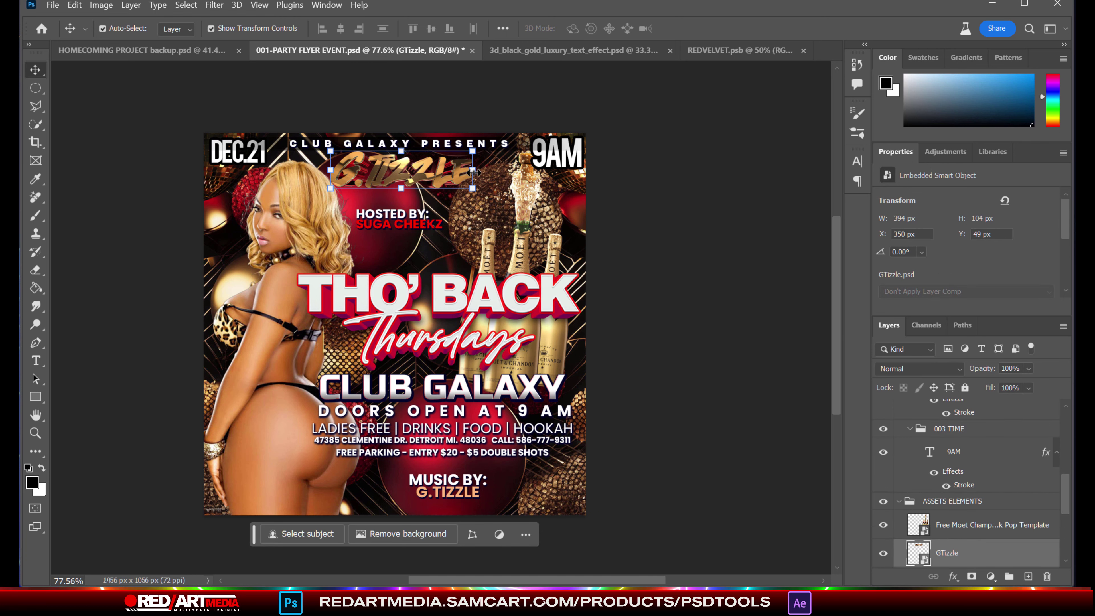
{"action": "key", "text": "ctrl+t"}
{"action": "mouse_move", "coordinate": [452, 179]}
{"action": "left_mouse_down"}
{"action": "mouse_move", "coordinate": [373, 475]}
{"action": "mouse_move", "coordinate": [334, 495]}
{"action": "mouse_move", "coordinate": [436, 161]}
{"action": "mouse_move", "coordinate": [434, 176]}
{"action": "left_mouse_up"}
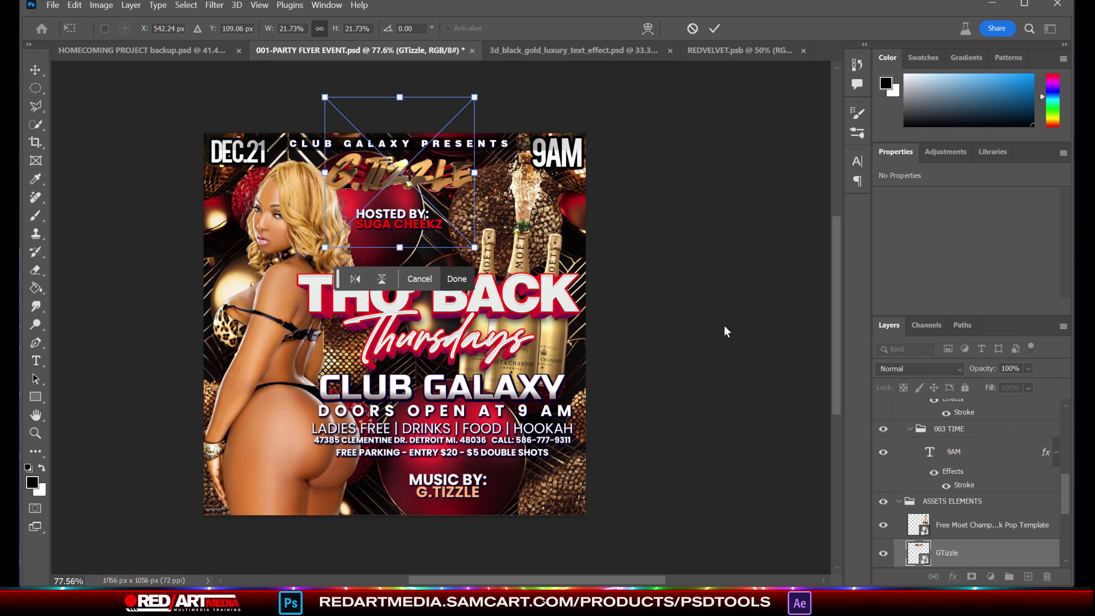
{"action": "left_click", "coordinate": [724, 326]}
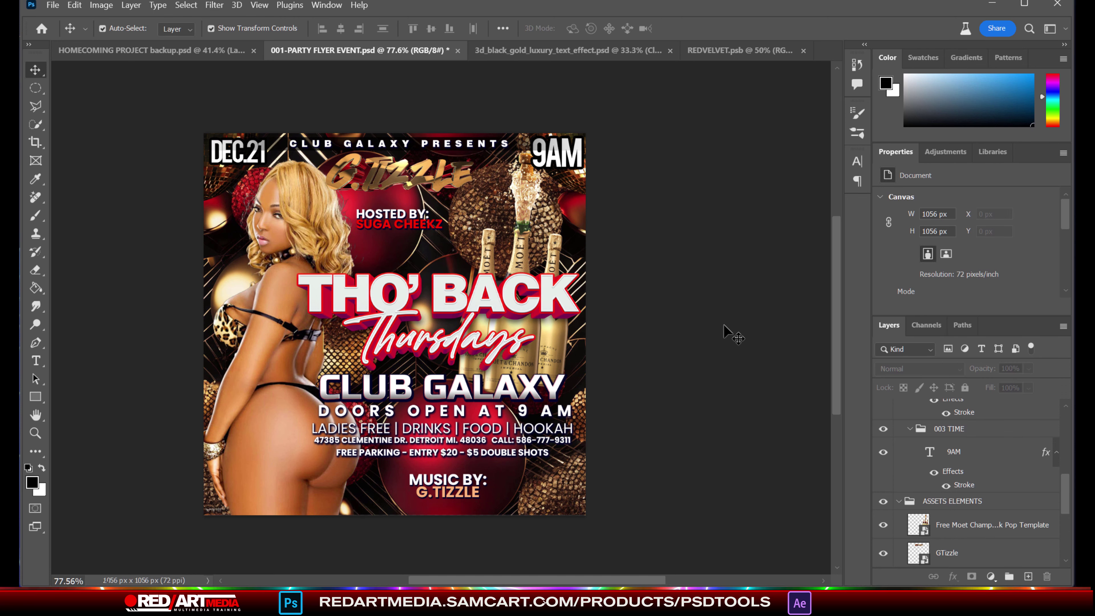